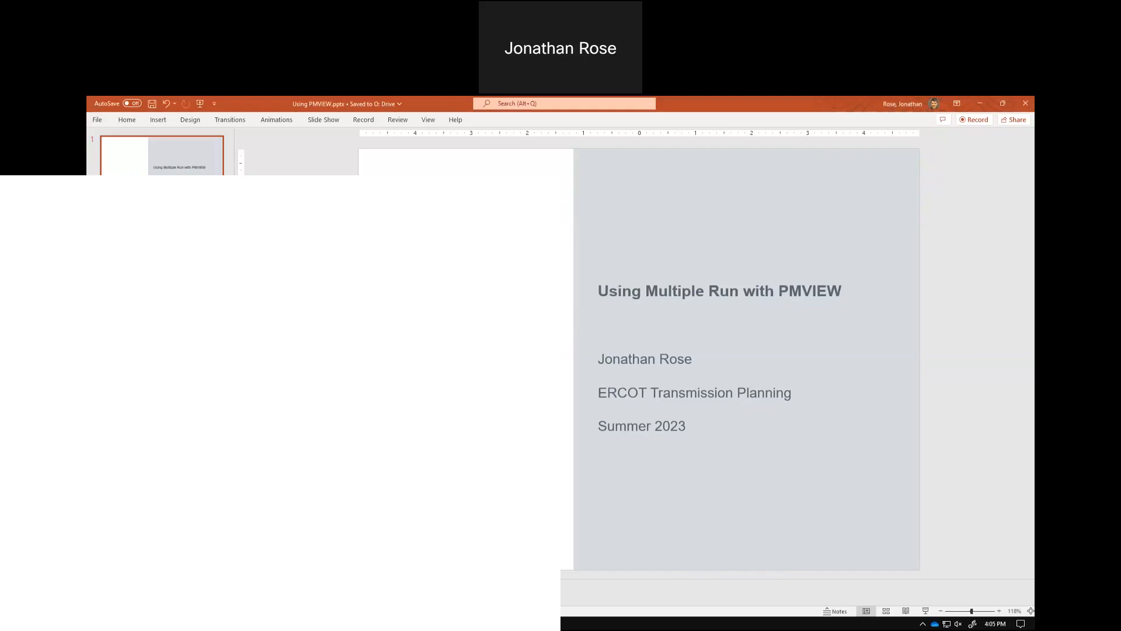
- Switch to PSCAD, copy the Multiple Run block from the PSCADView project and paste it into the SVC_ACSystem_x4 schematic near PMView
{"action": "key", "text": "alt+Tab"}
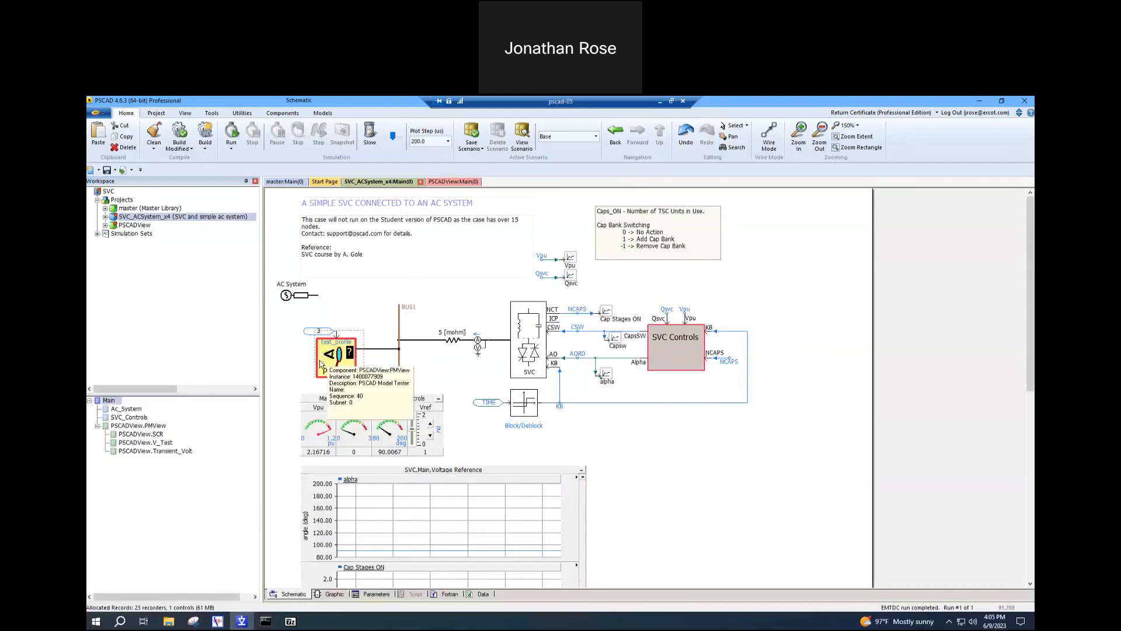
{"action": "double_click", "coordinate": [134, 226]}
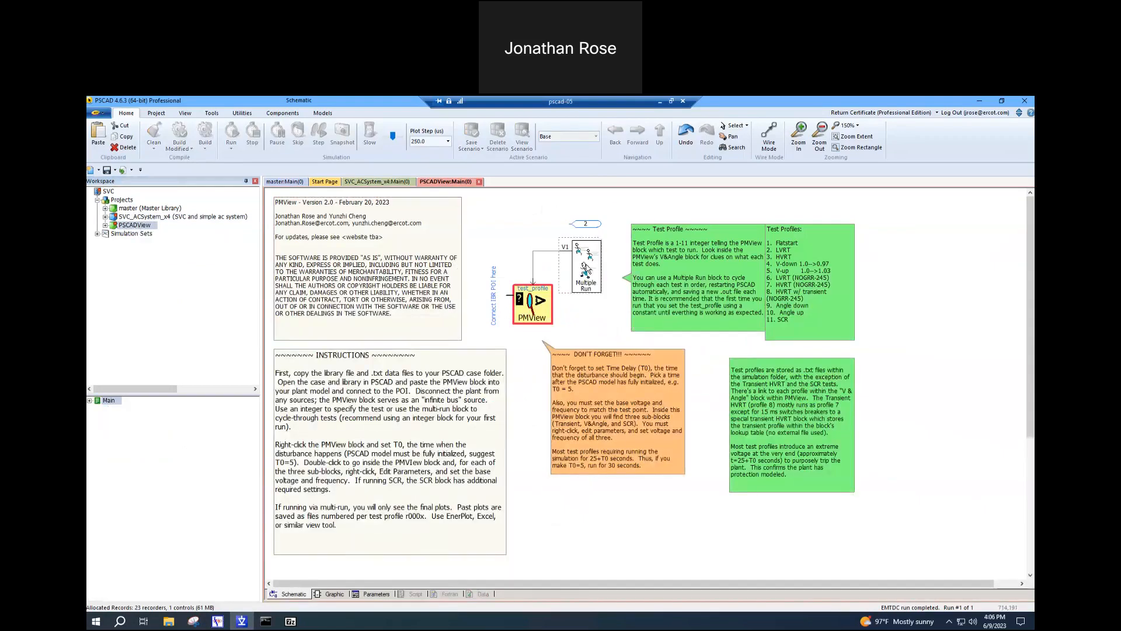
{"action": "right_click", "coordinate": [586, 269]}
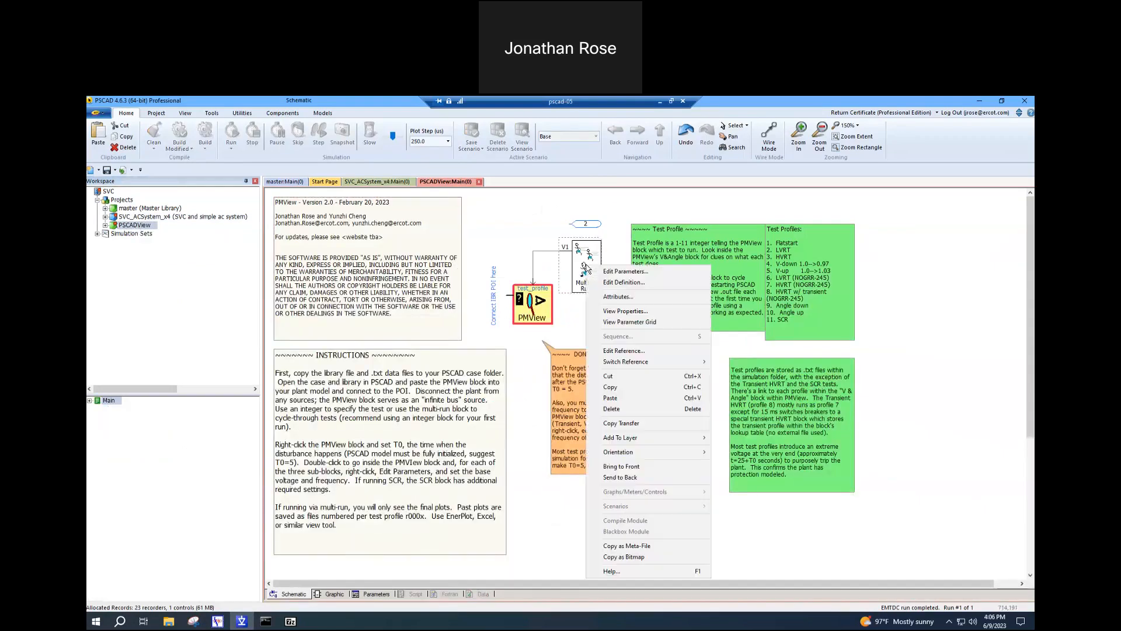
{"action": "left_click", "coordinate": [609, 387]}
{"action": "double_click", "coordinate": [128, 217]}
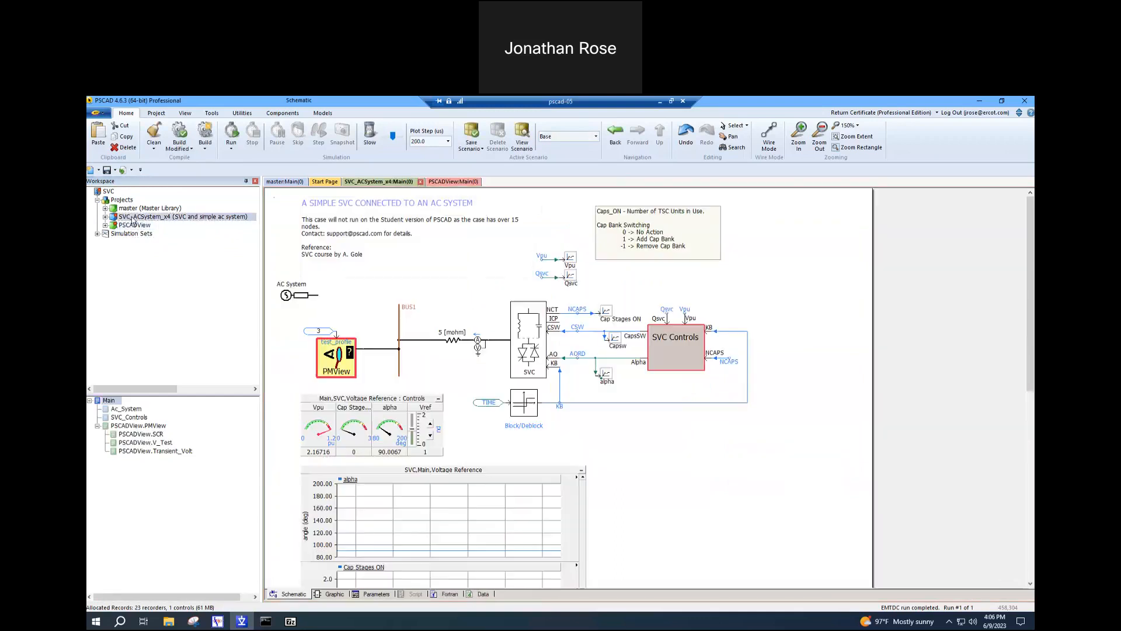
{"action": "right_click", "coordinate": [359, 306]}
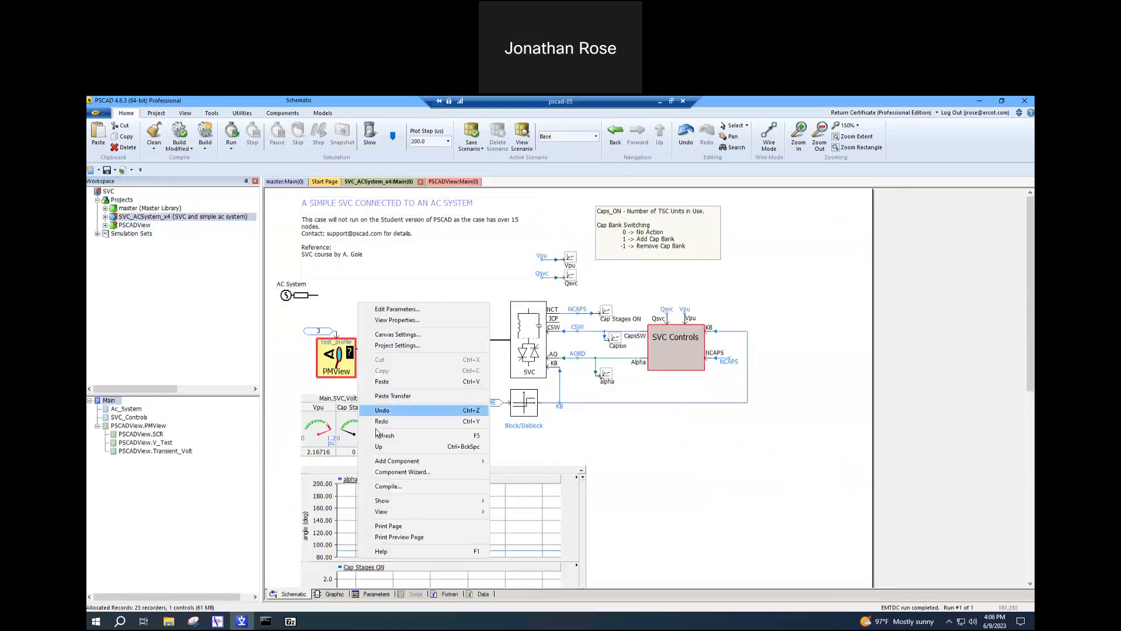
{"action": "left_click", "coordinate": [382, 382]}
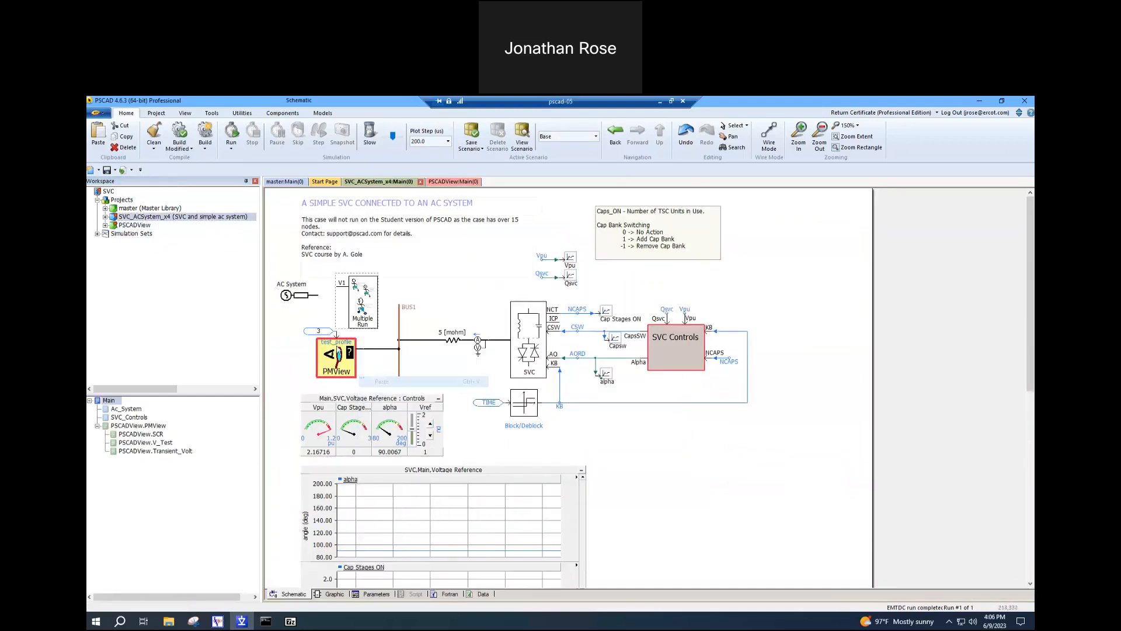
- Delete the integer constant feeding the PMView block's test_profile input
{"action": "left_click", "coordinate": [312, 331]}
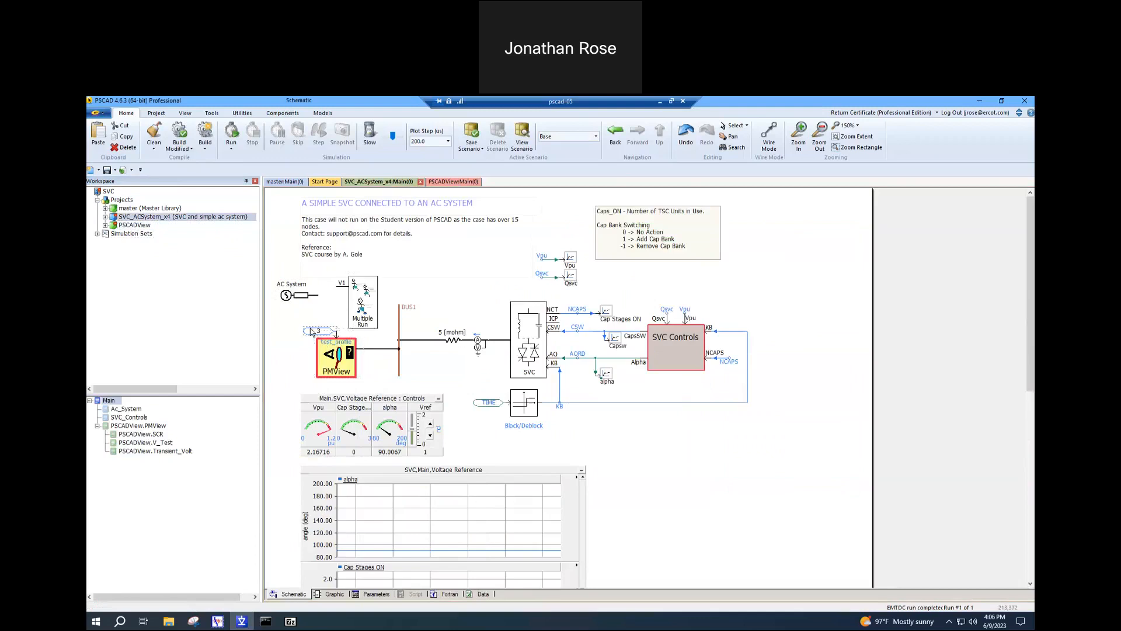
{"action": "right_click", "coordinate": [311, 331]}
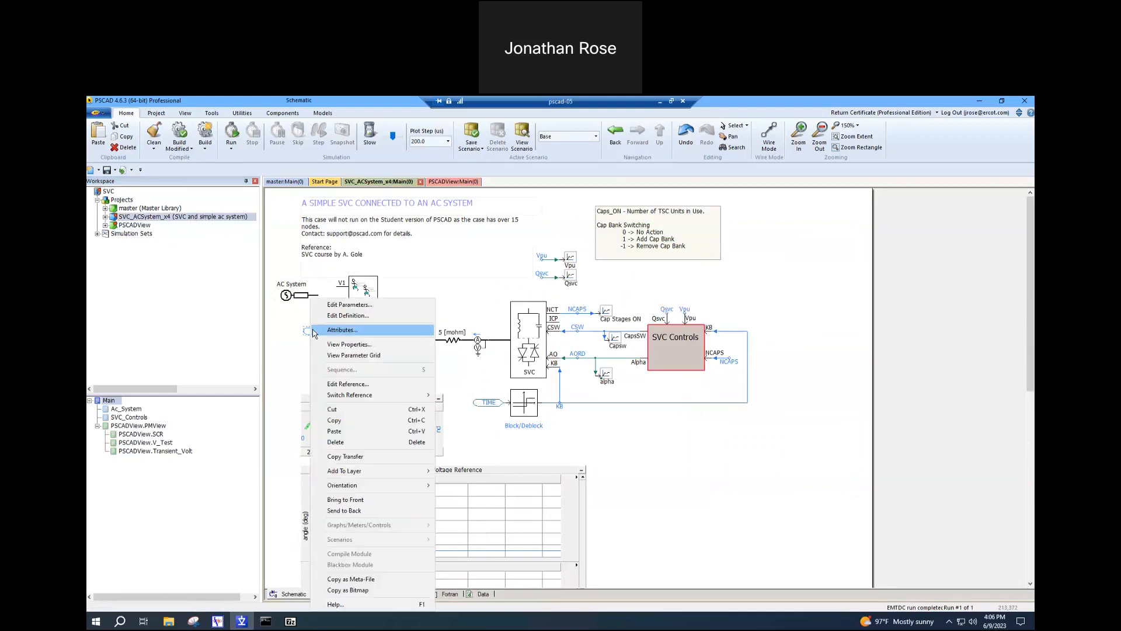
{"action": "left_click", "coordinate": [337, 442]}
- Place the Multiple Run block mirrored beside PMView, below the AC System source, and wire its V1 output to the test_profile input
{"action": "left_click_drag", "start_coordinate": [357, 293], "coordinate": [288, 317]}
{"action": "key", "text": "m"}
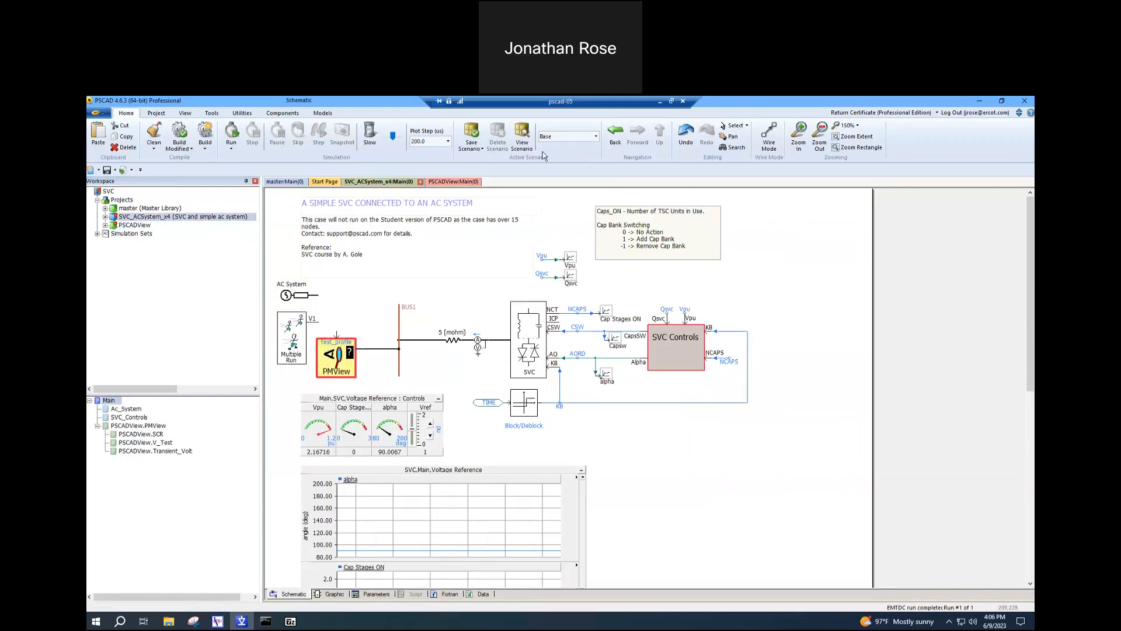
{"action": "left_click", "coordinate": [768, 137]}
{"action": "left_click", "coordinate": [319, 321]}
{"action": "left_click", "coordinate": [337, 331]}
{"action": "right_click", "coordinate": [337, 331]}
{"action": "key", "text": "Escape"}
- Configure the Multiple Run block's Integer Variable 1 with a range starting at 1 and ending at 10
{"action": "right_click", "coordinate": [288, 328]}
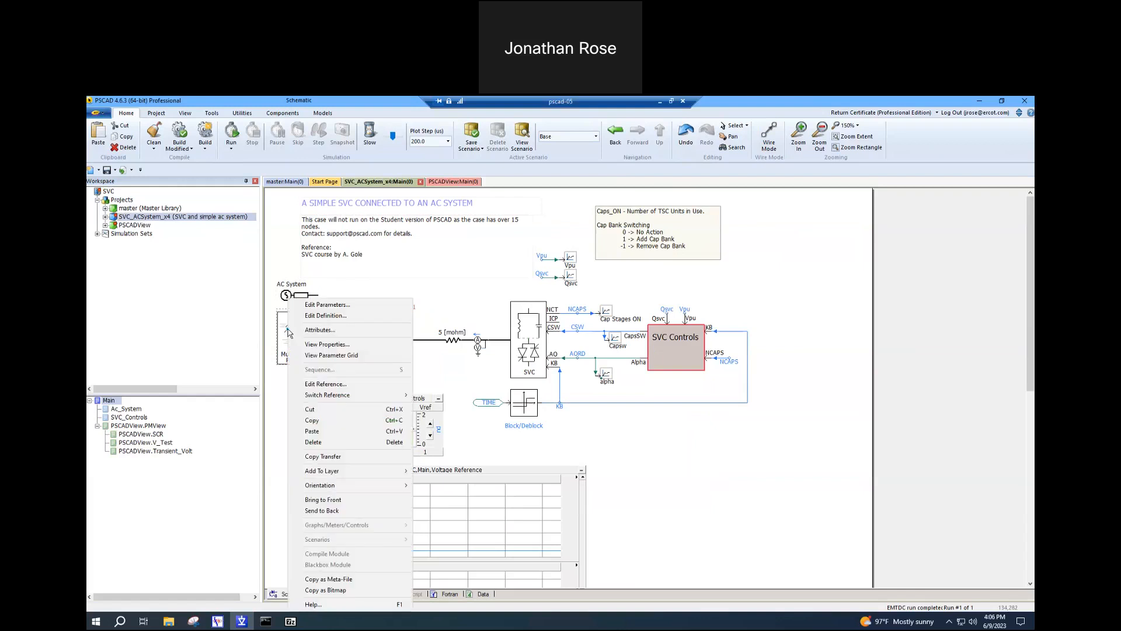
{"action": "left_click", "coordinate": [324, 304]}
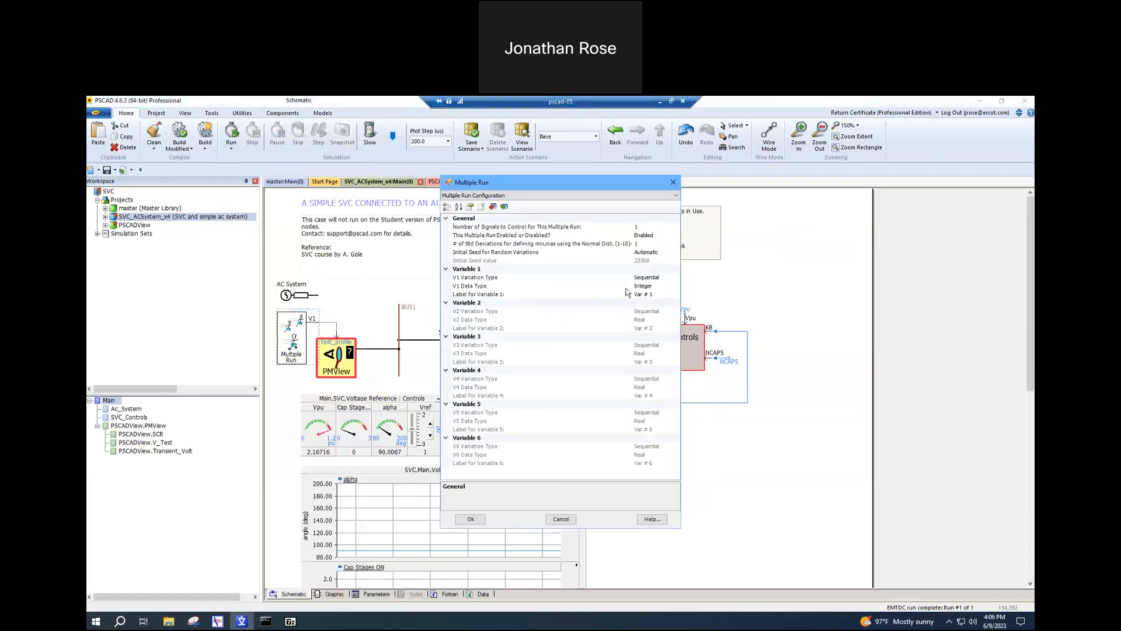
{"action": "left_click", "coordinate": [623, 196]}
{"action": "left_click", "coordinate": [624, 196]}
{"action": "left_click", "coordinate": [610, 196]}
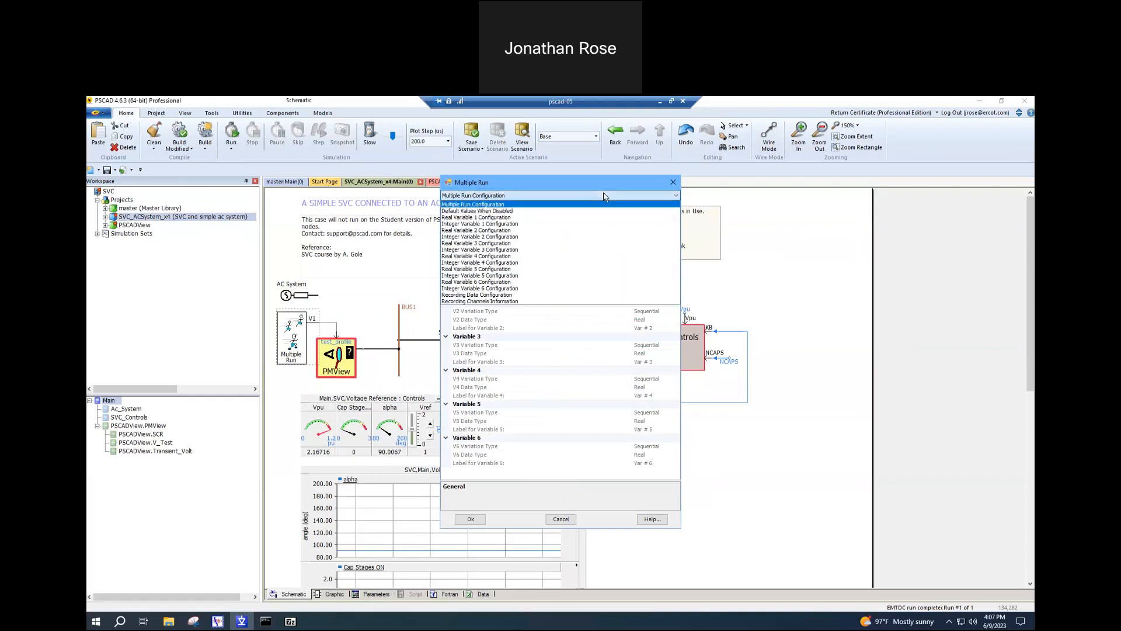
{"action": "left_click", "coordinate": [490, 227]}
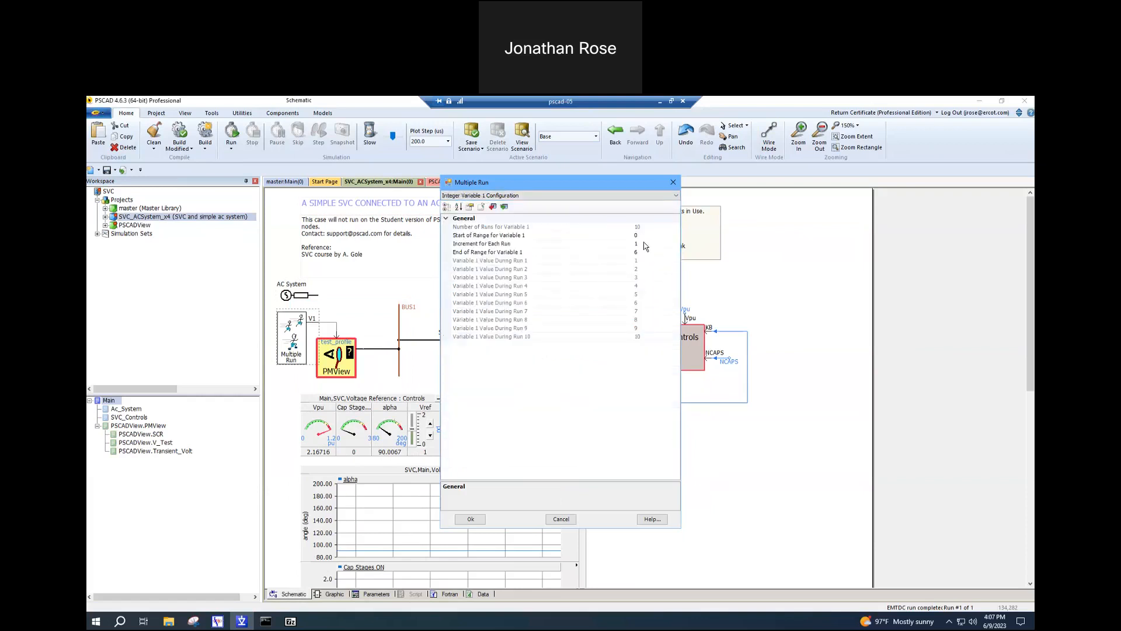
{"action": "left_click", "coordinate": [643, 234]}
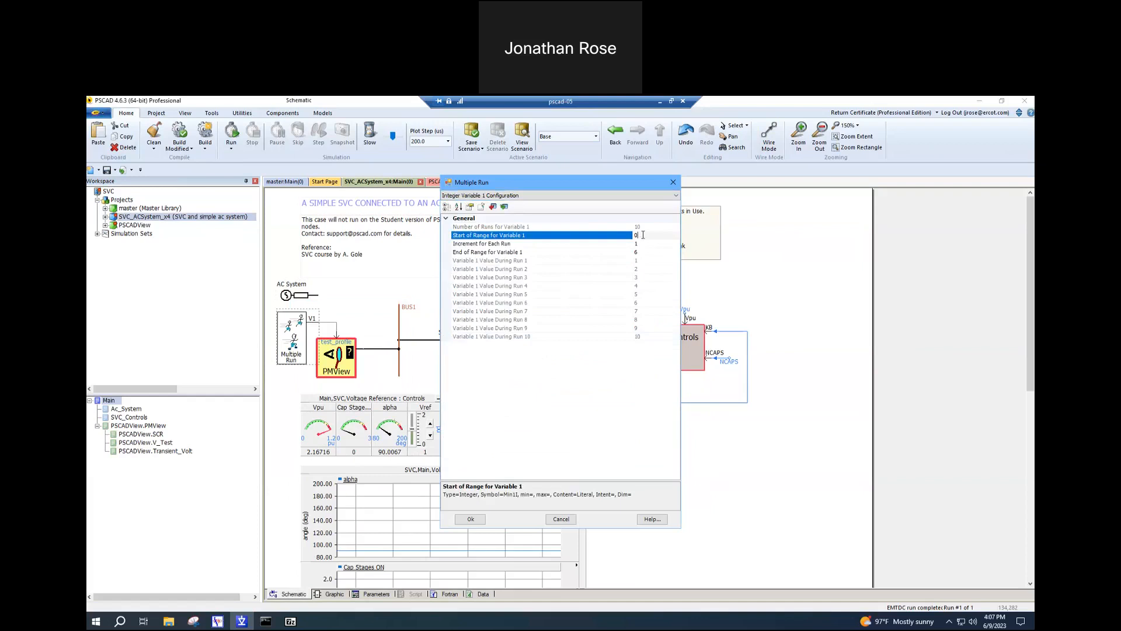
{"action": "type", "text": "1"}
{"action": "left_click", "coordinate": [651, 243]}
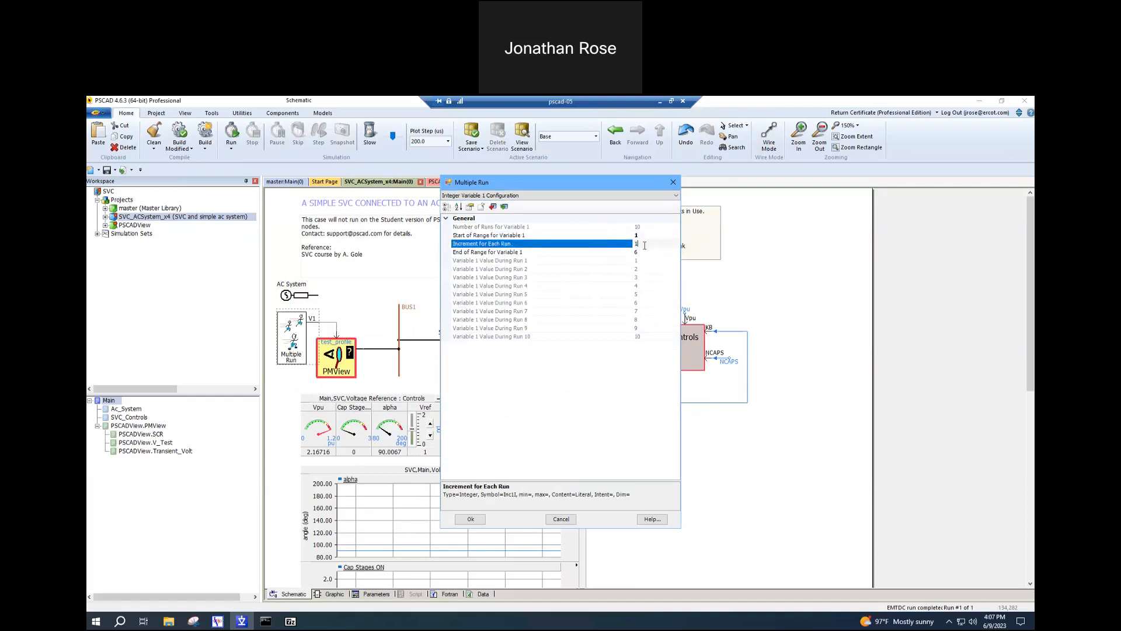
{"action": "left_click", "coordinate": [646, 252]}
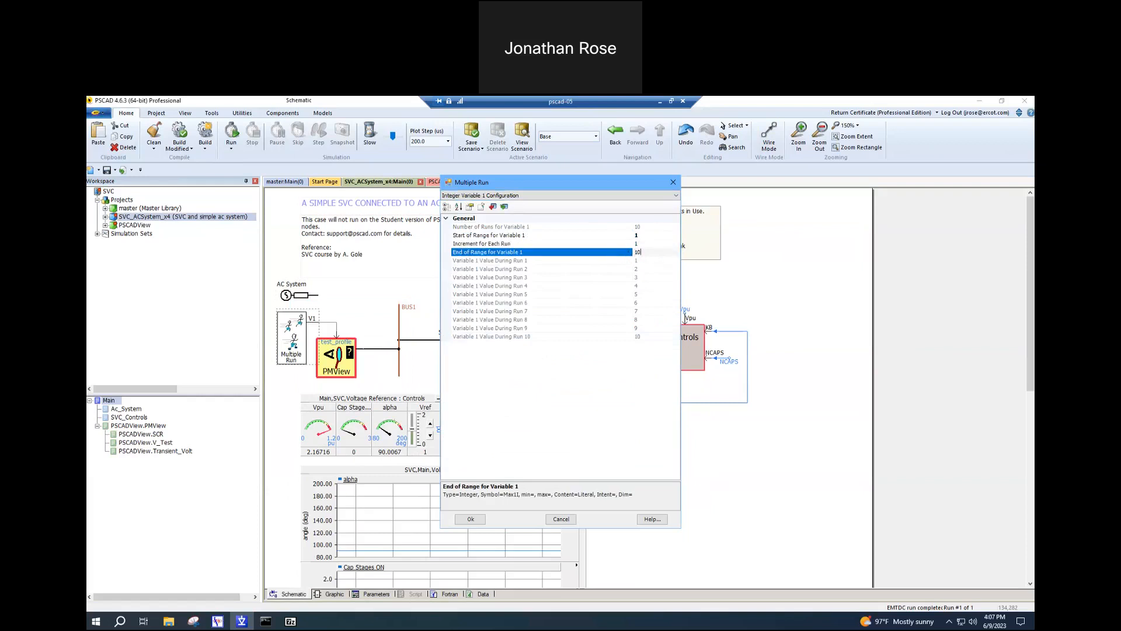
{"action": "left_click", "coordinate": [654, 243]}
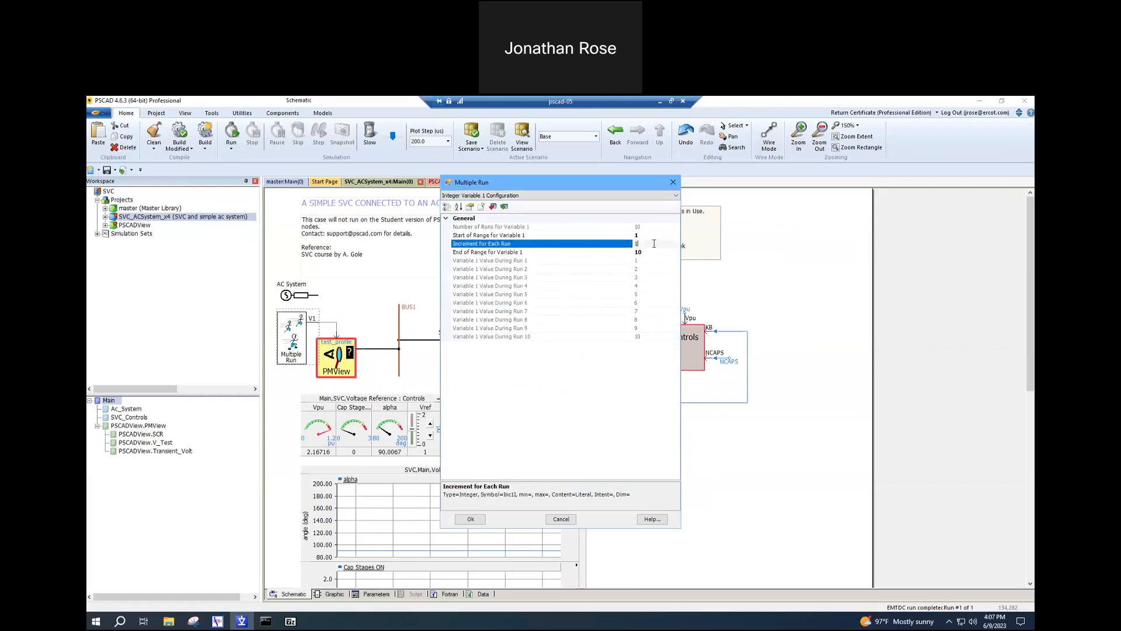
{"action": "left_click", "coordinate": [471, 519]}
- Look inside the PMView block at the numbered list of test profiles, and return to the main schematic
{"action": "double_click", "coordinate": [339, 366]}
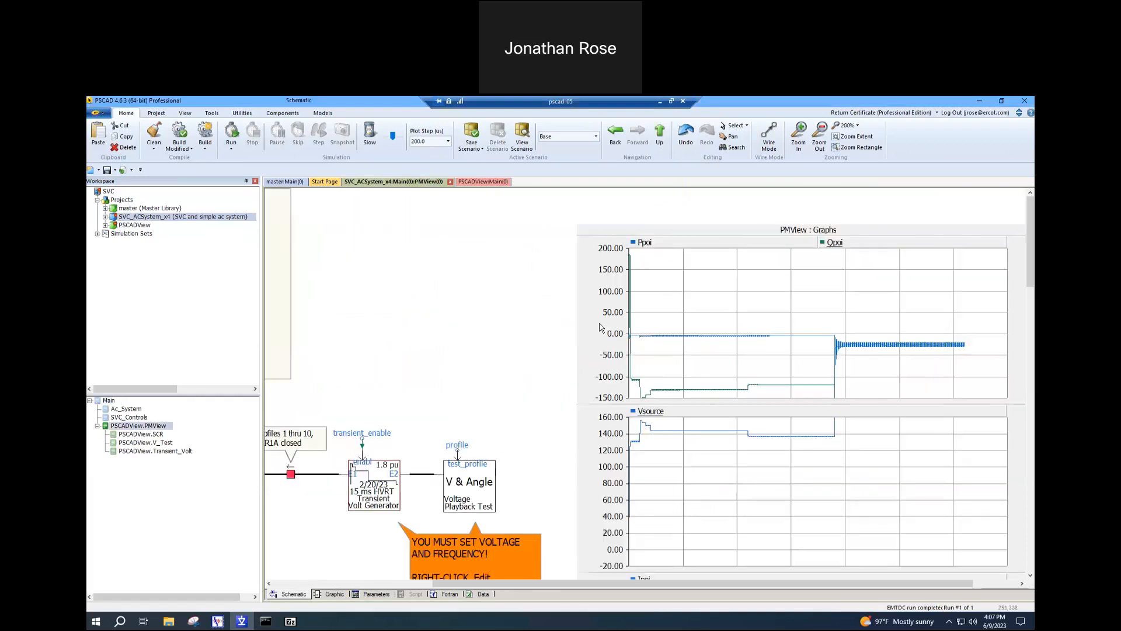
{"action": "left_click_drag", "start_coordinate": [465, 583], "coordinate": [306, 581]}
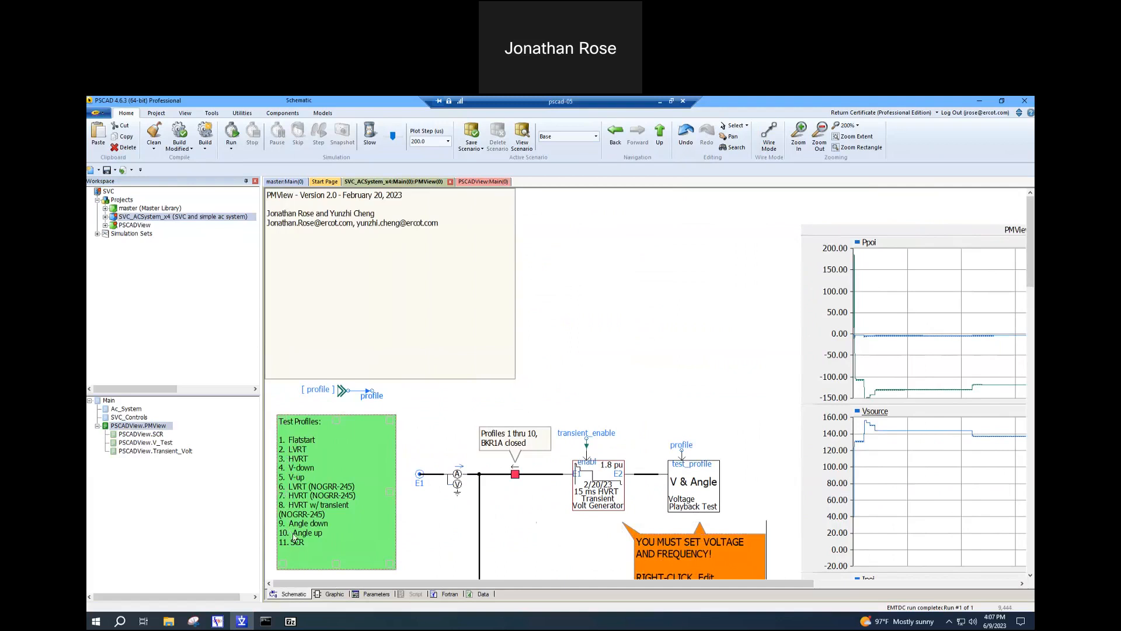
{"action": "left_click", "coordinate": [660, 135]}
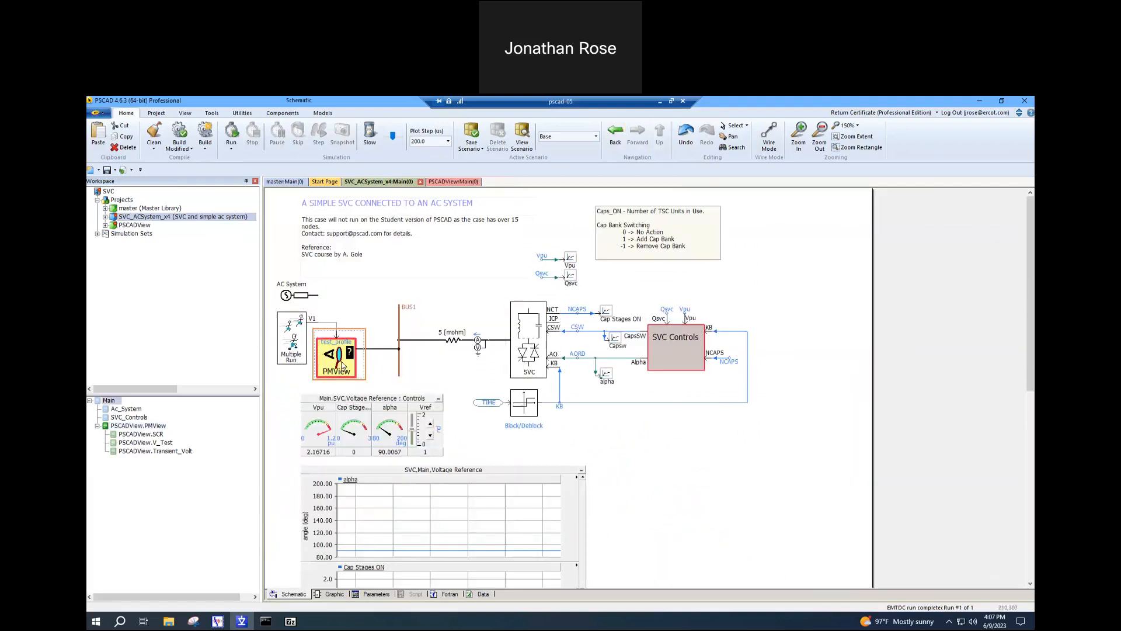
- Set the SVC_ACSystem_x4 project's duration of run to 15 seconds
{"action": "right_click", "coordinate": [189, 221]}
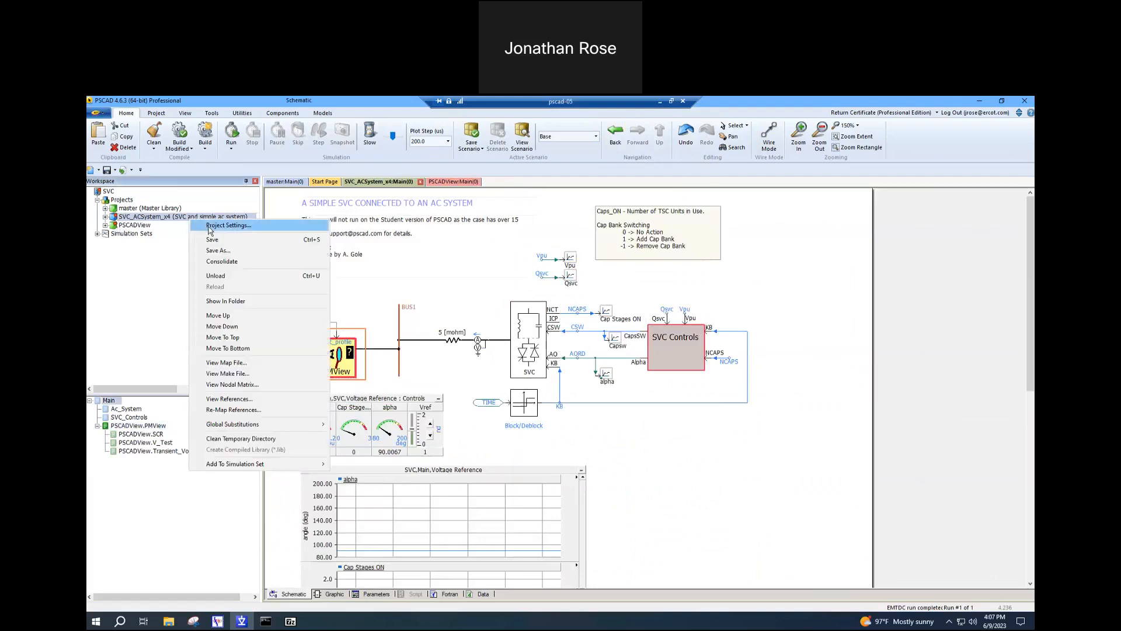
{"action": "left_click", "coordinate": [228, 226]}
{"action": "type", "text": "15"}
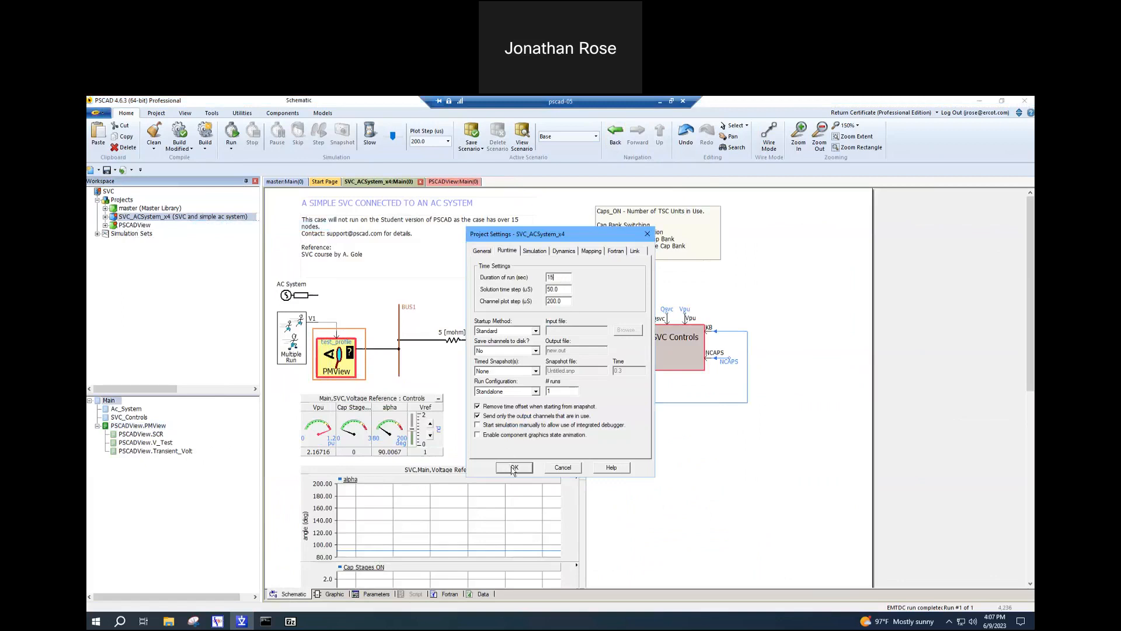
{"action": "left_click", "coordinate": [513, 468]}
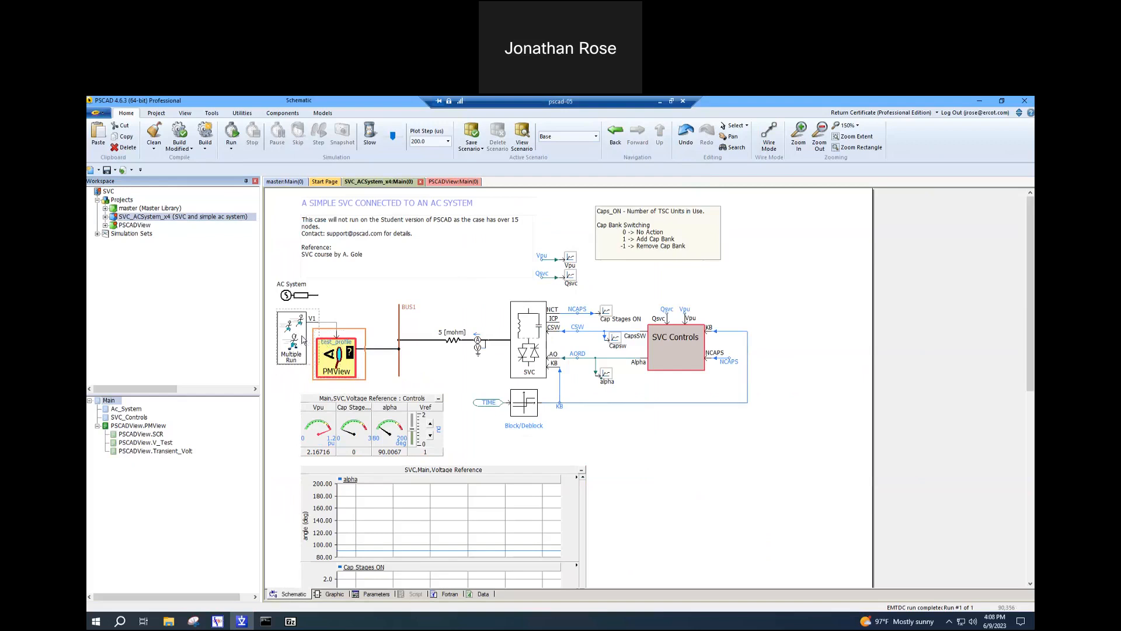
- Enable saving channels to disk in the SVC_ACSystem_x4 project's runtime settings and rename the output file
{"action": "right_click", "coordinate": [146, 220]}
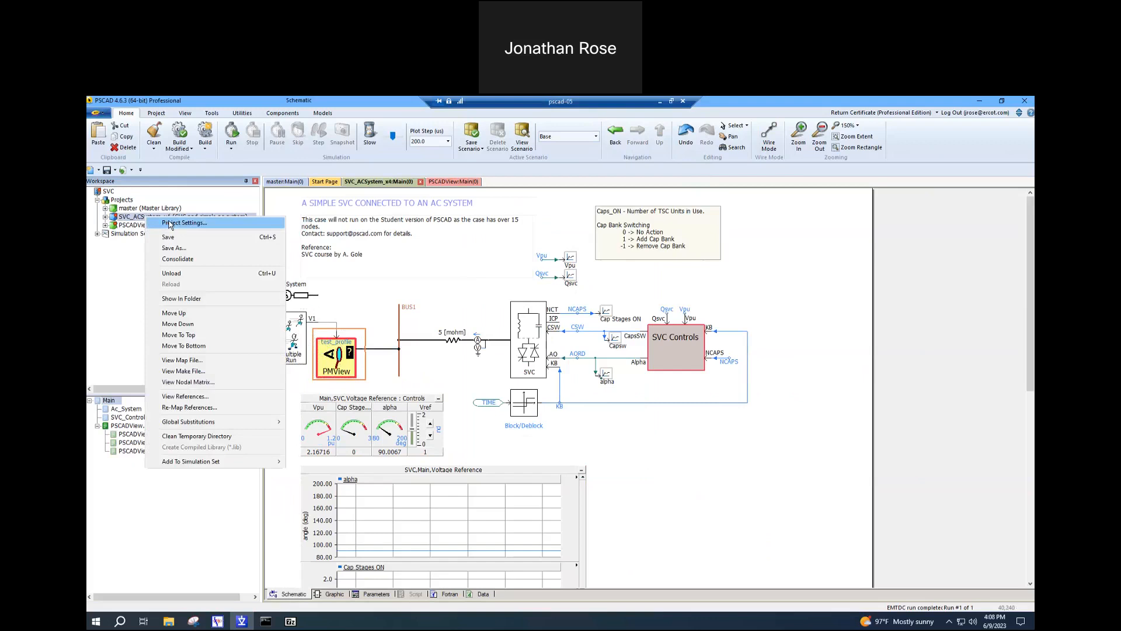
{"action": "left_click", "coordinate": [170, 223]}
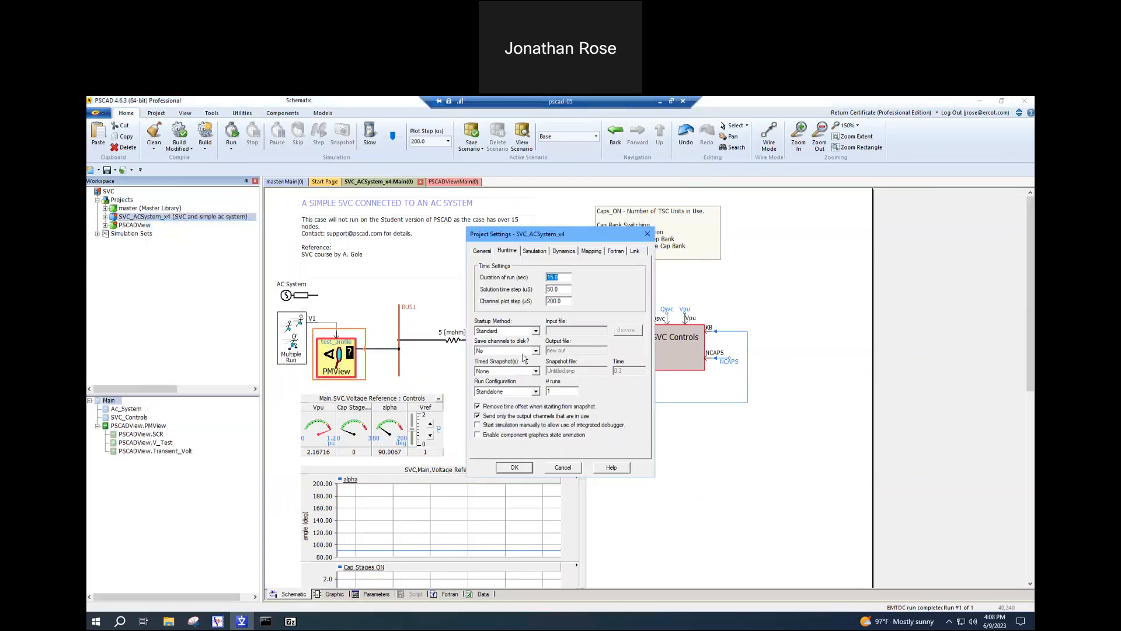
{"action": "left_click", "coordinate": [518, 352]}
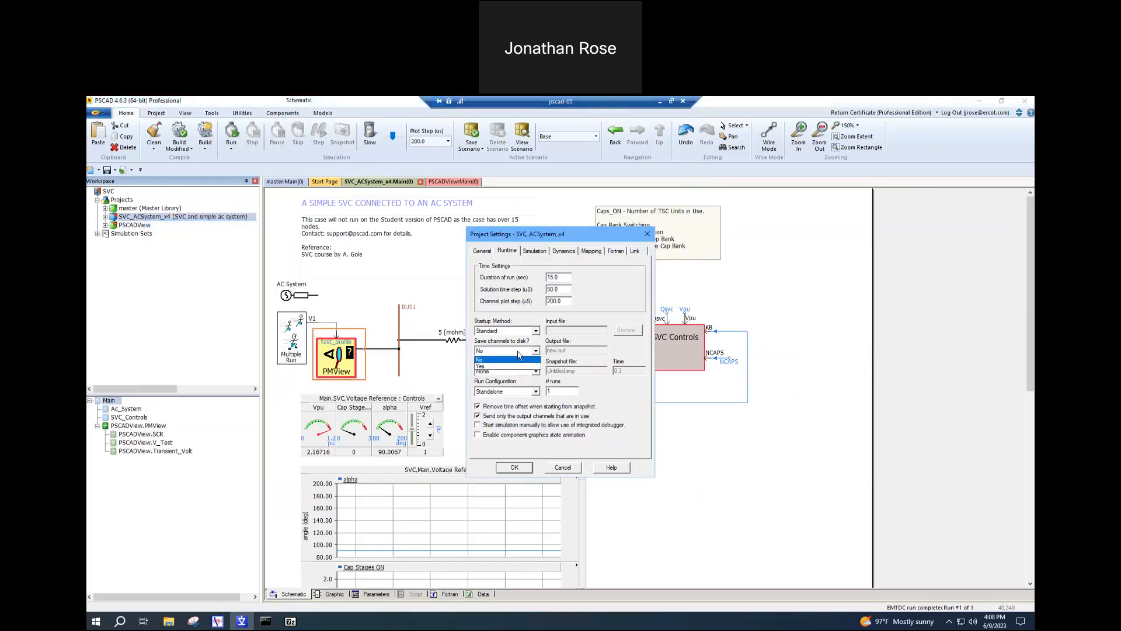
{"action": "left_click", "coordinate": [491, 367]}
{"action": "left_click", "coordinate": [555, 349]}
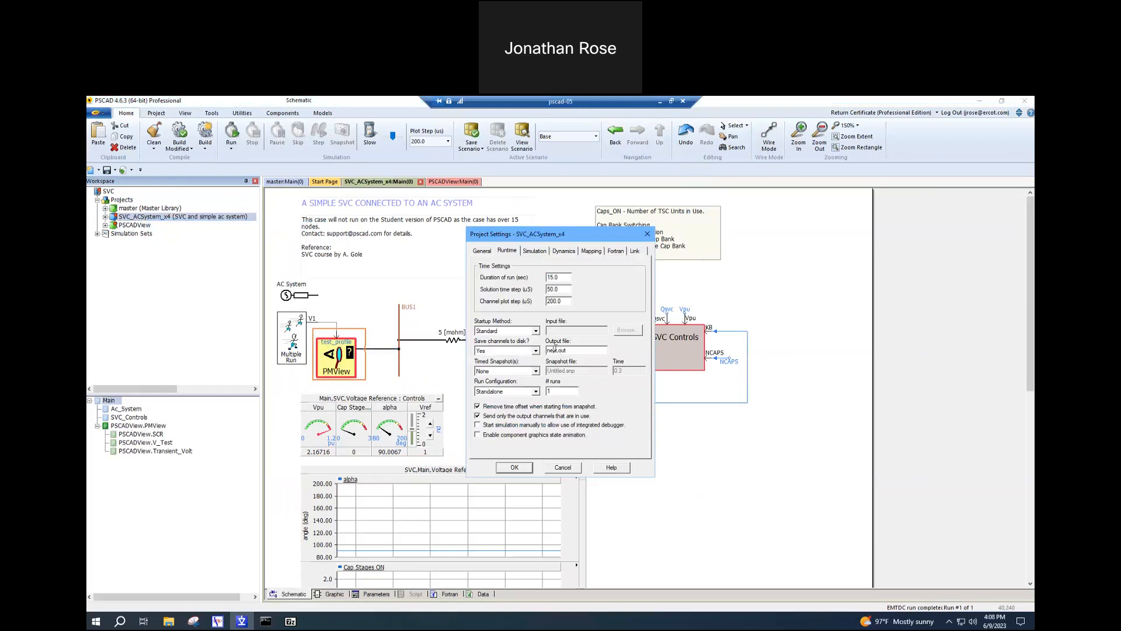
{"action": "key", "text": "shift+Home"}
{"action": "type", "text": "P"}
{"action": "left_click", "coordinate": [514, 468]}
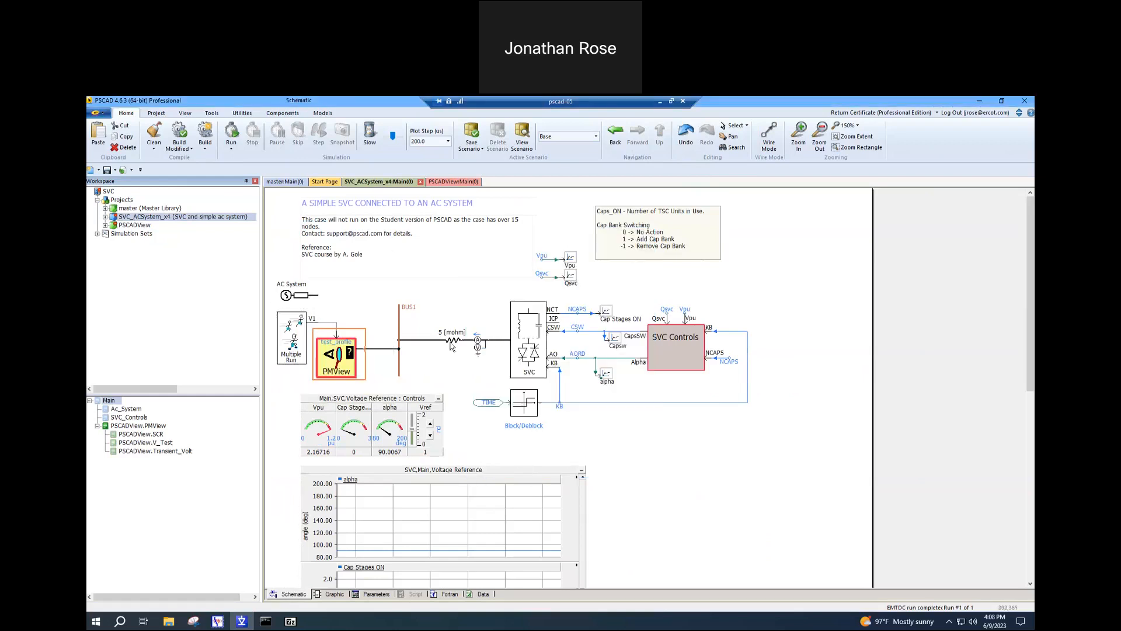
- Run the SVC_ACSystem_x4 project, close the build messages and watch the PMView graphs of Ppoi, Qpoi and Vsource until the runs finish
{"action": "left_click", "coordinate": [231, 134]}
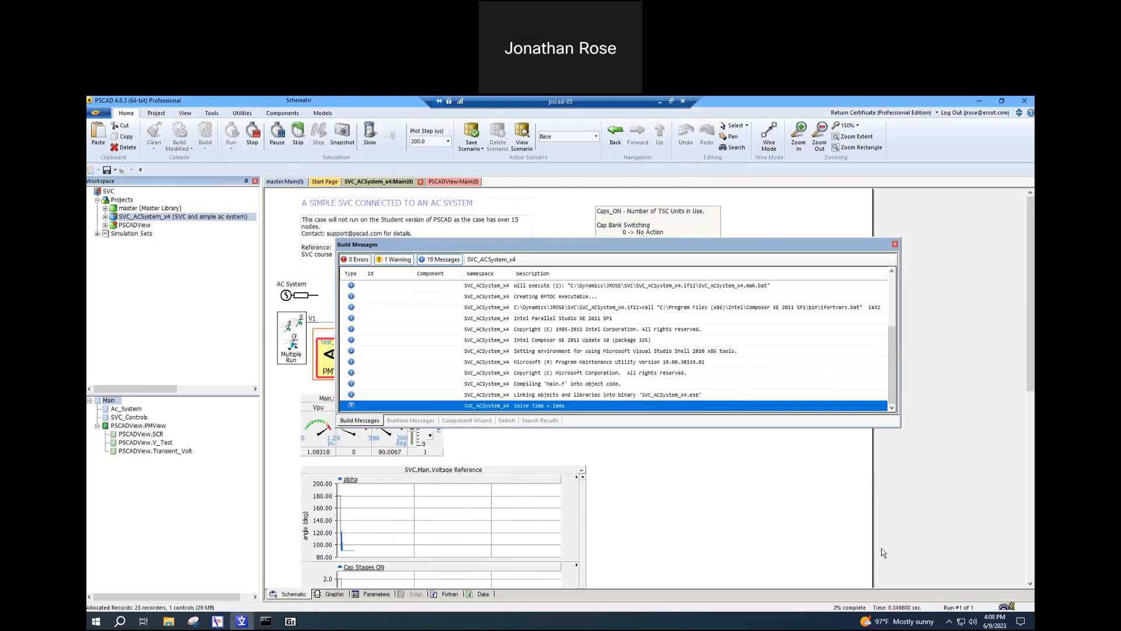
{"action": "left_click", "coordinate": [895, 243]}
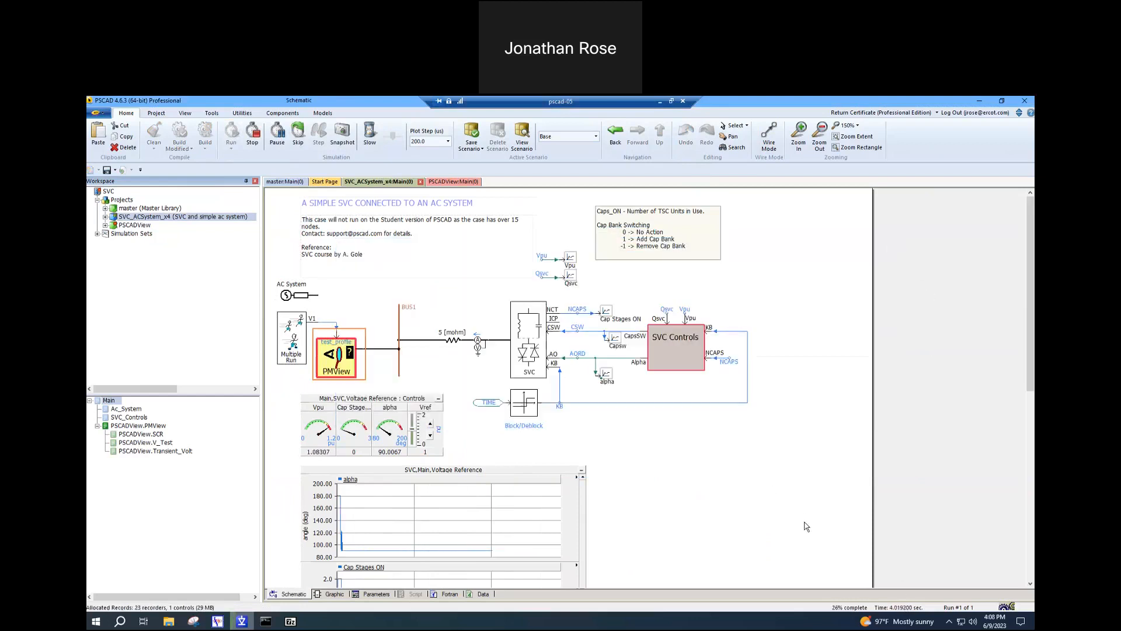
{"action": "double_click", "coordinate": [349, 365]}
{"action": "left_click_drag", "start_coordinate": [779, 583], "coordinate": [975, 588]}
{"action": "left_click", "coordinate": [752, 433]}
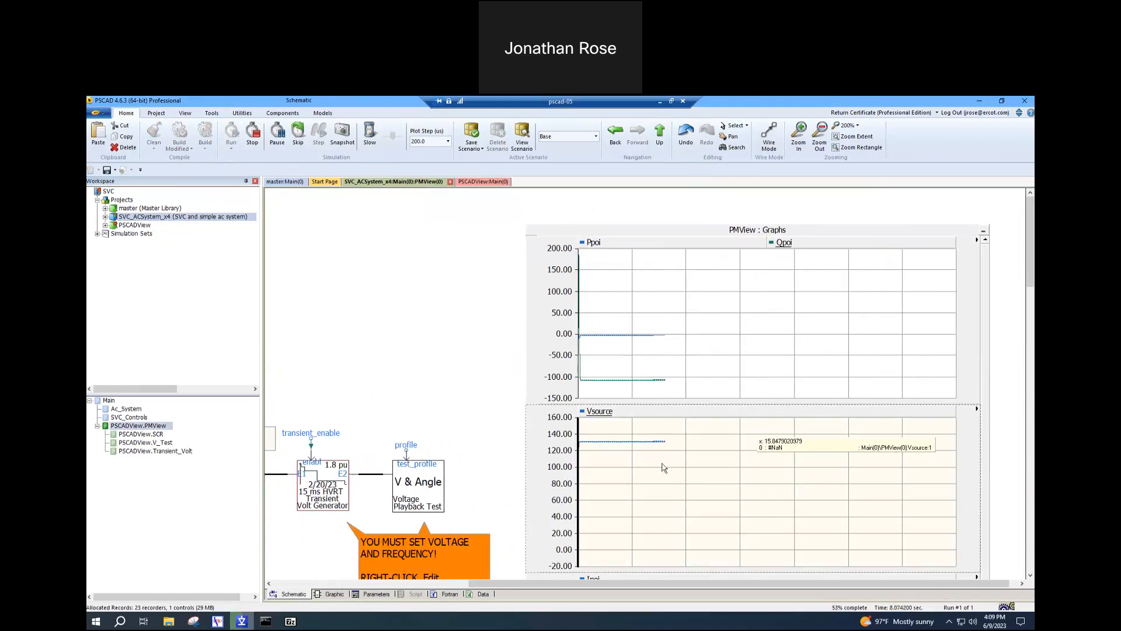
{"action": "scroll", "coordinate": [672, 451], "scroll_direction": "down", "scroll_amount": 3}
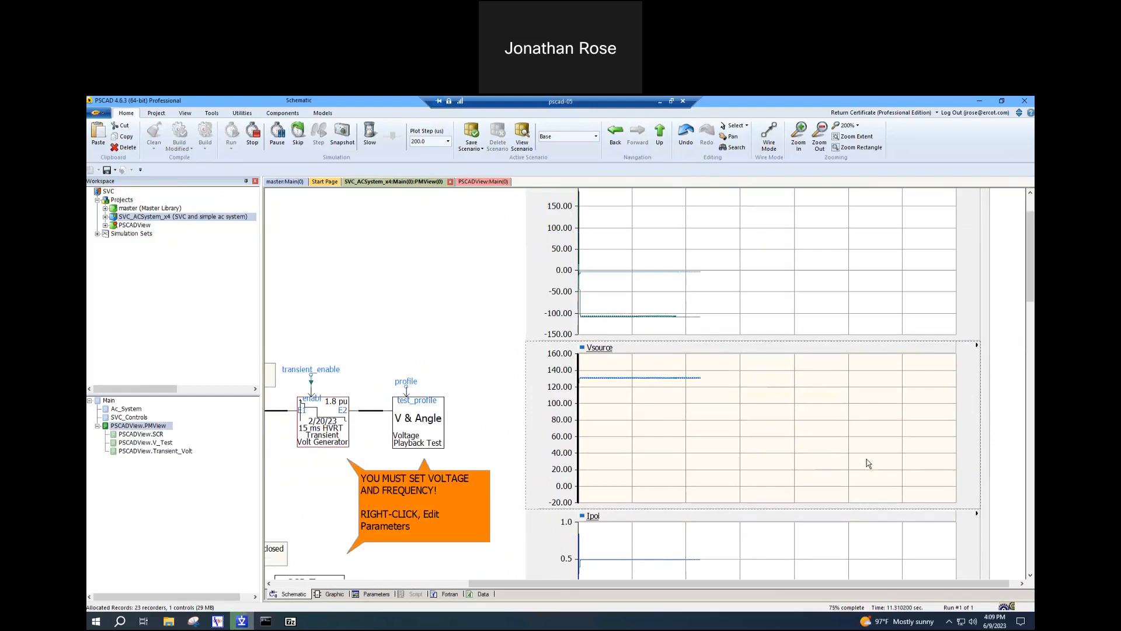
{"action": "mouse_move", "coordinate": [867, 462]}
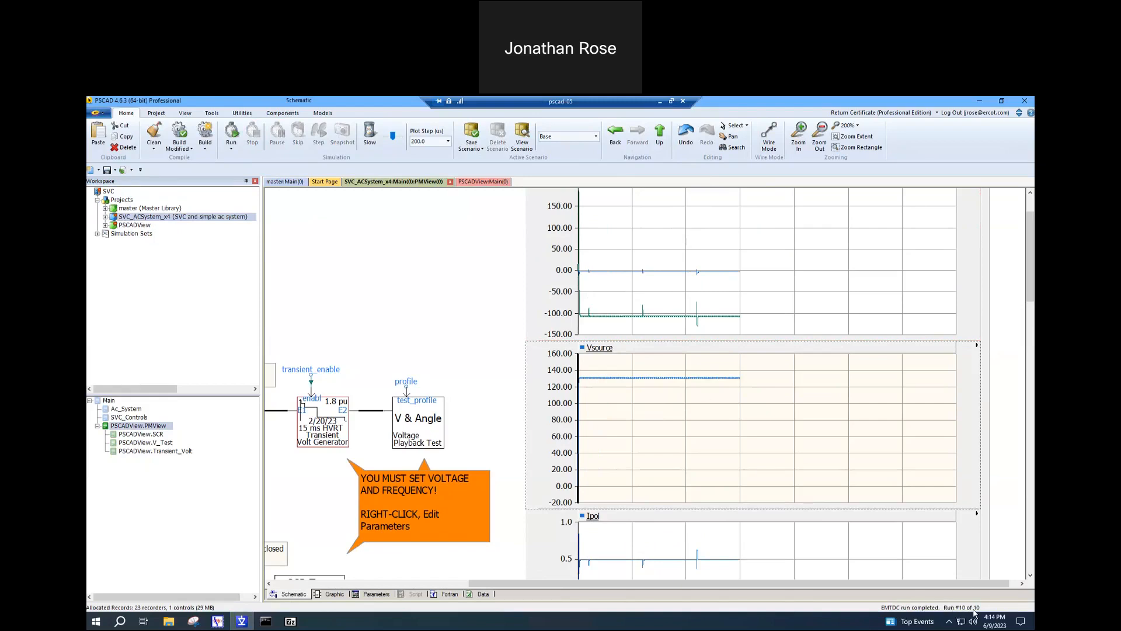
- Switch to File Explorer and examine the run output files, such as SVC_pmview_r00001.inf and SVC_pmview_r00001_01.out, in the SVC_ACSystem_x4.if12 folder
{"action": "left_click", "coordinate": [327, 247]}
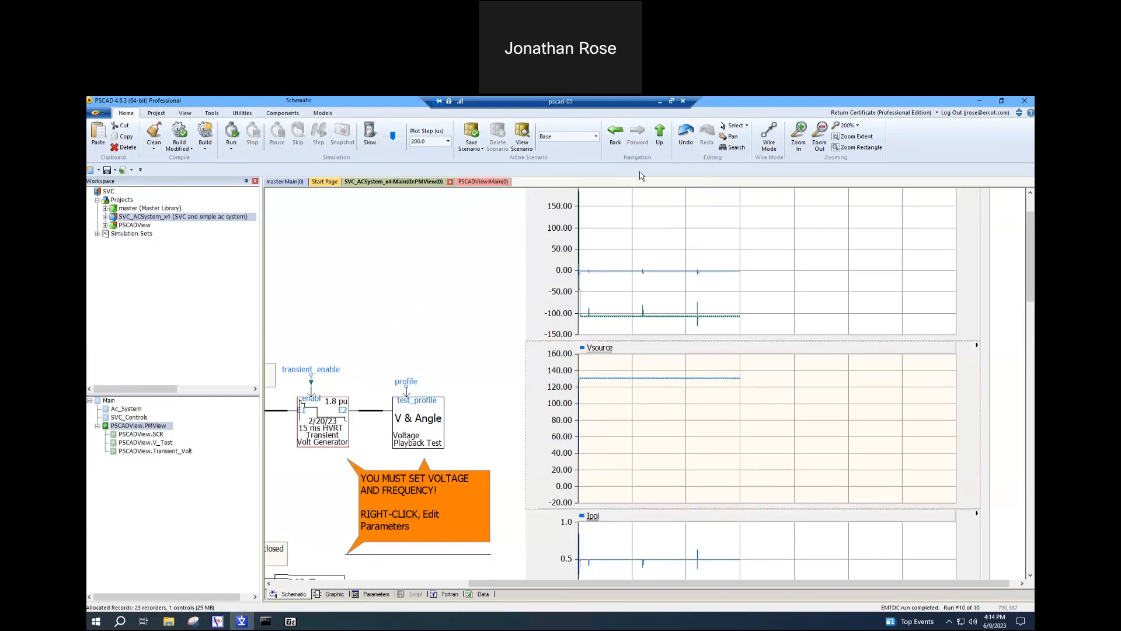
{"action": "left_click", "coordinate": [168, 620]}
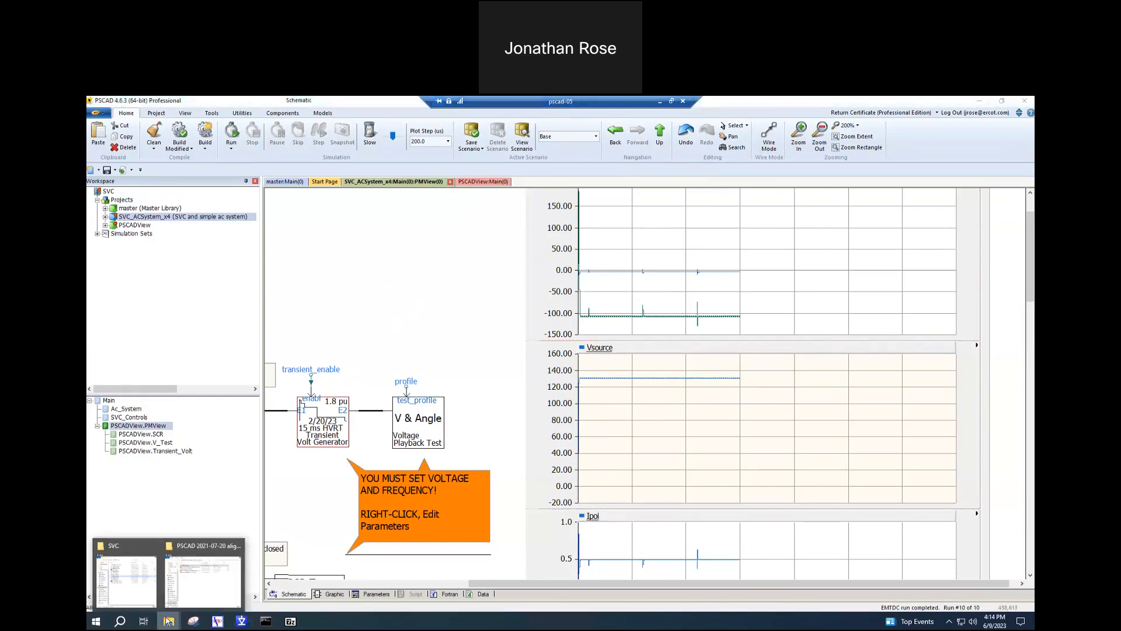
{"action": "left_click", "coordinate": [139, 587]}
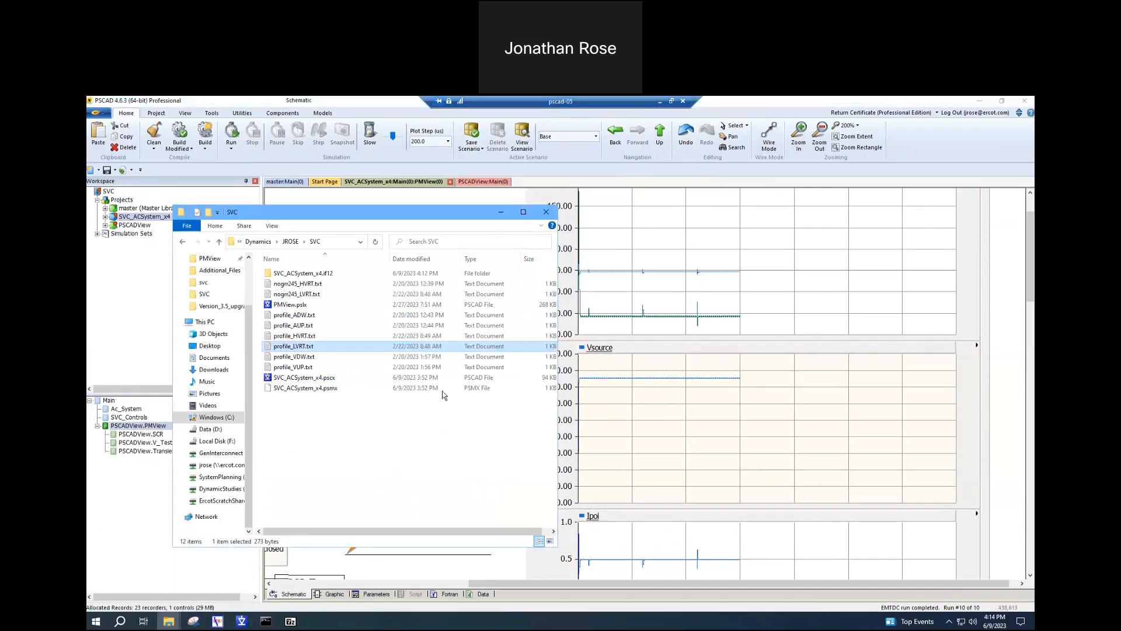
{"action": "double_click", "coordinate": [330, 274]}
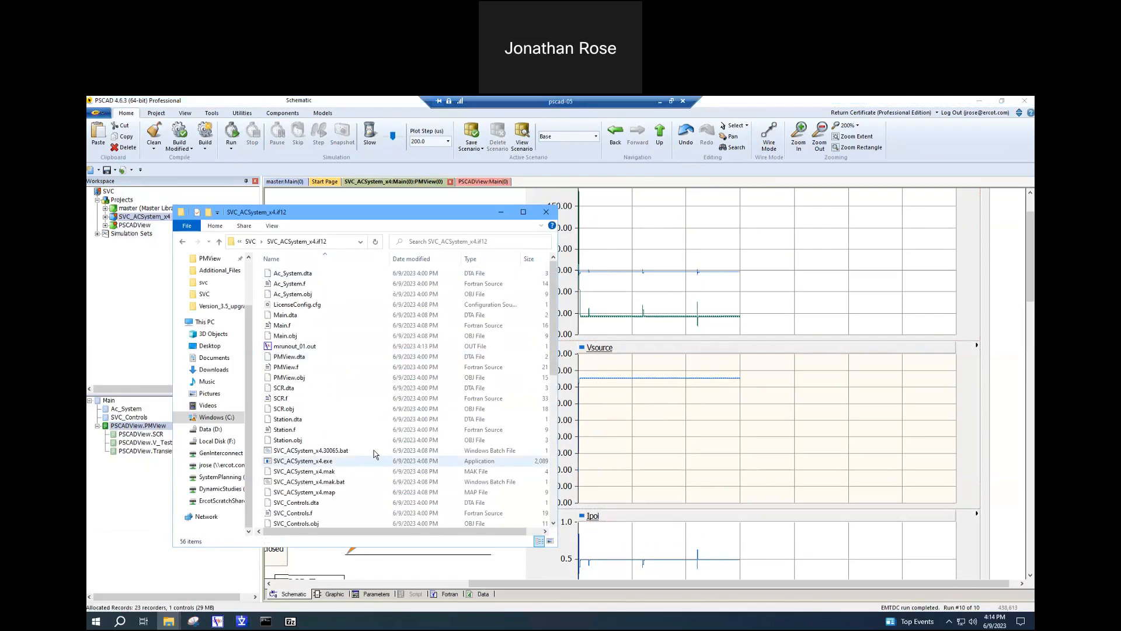
{"action": "scroll", "coordinate": [377, 450], "scroll_direction": "down", "scroll_amount": 3}
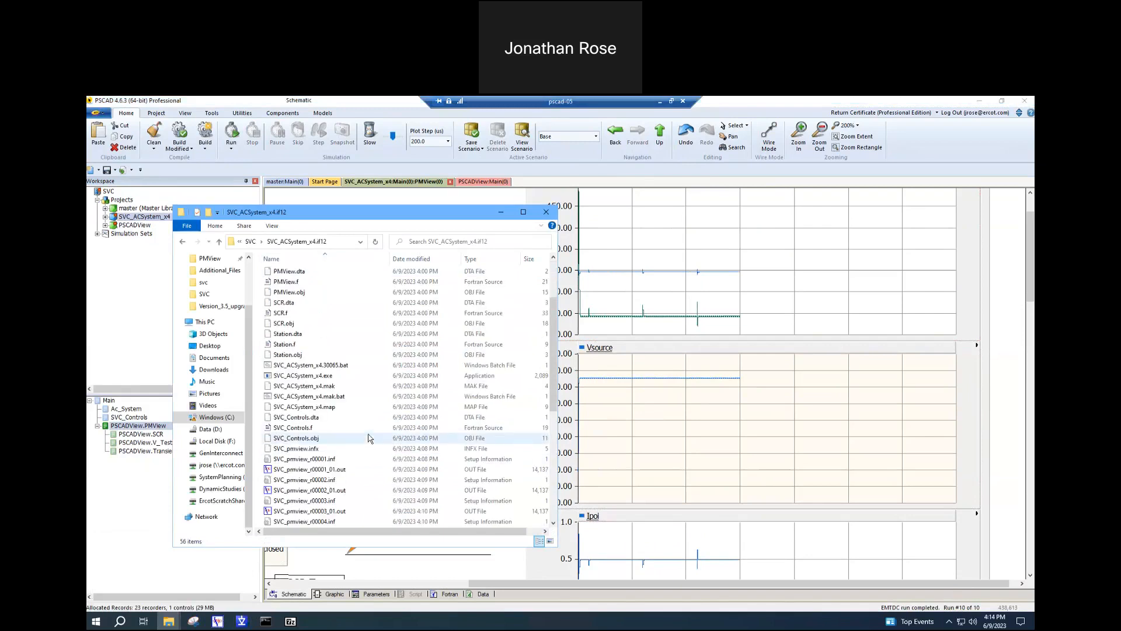
{"action": "left_click", "coordinate": [334, 460]}
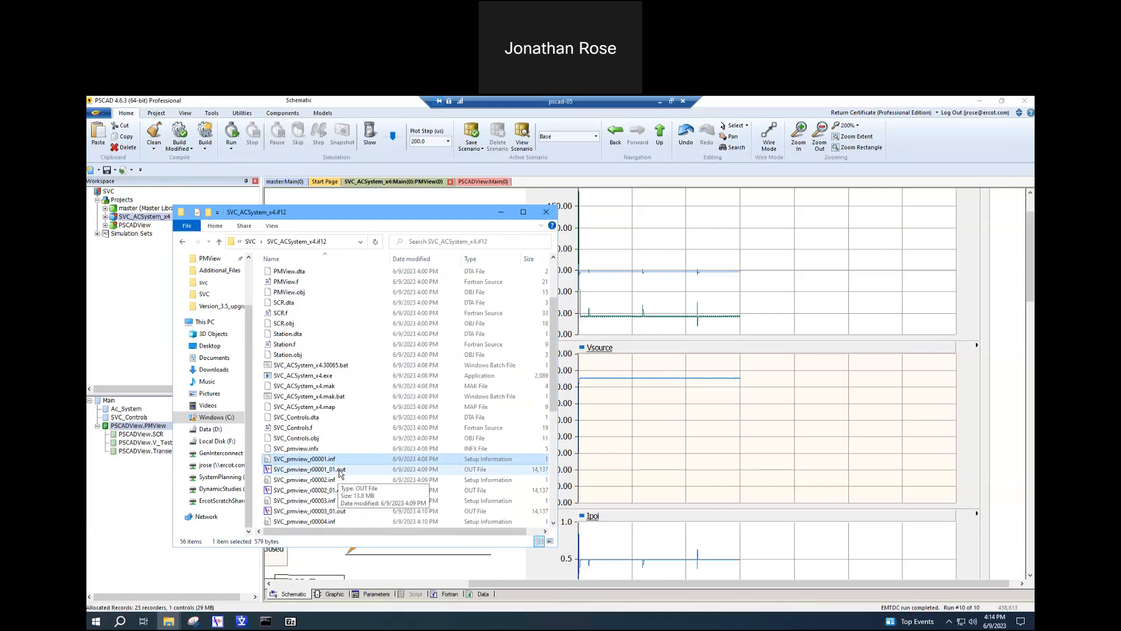
{"action": "left_click", "coordinate": [340, 471]}
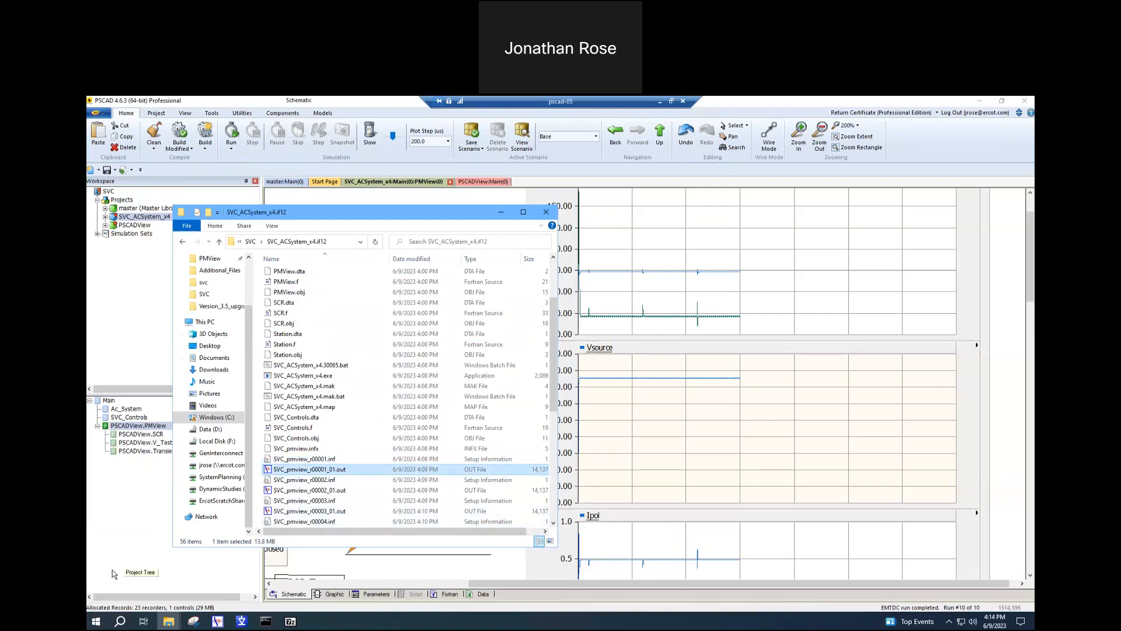
- Launch Enerplot 1.0.0 for plotting the saved run outputs
{"action": "left_click", "coordinate": [104, 619]}
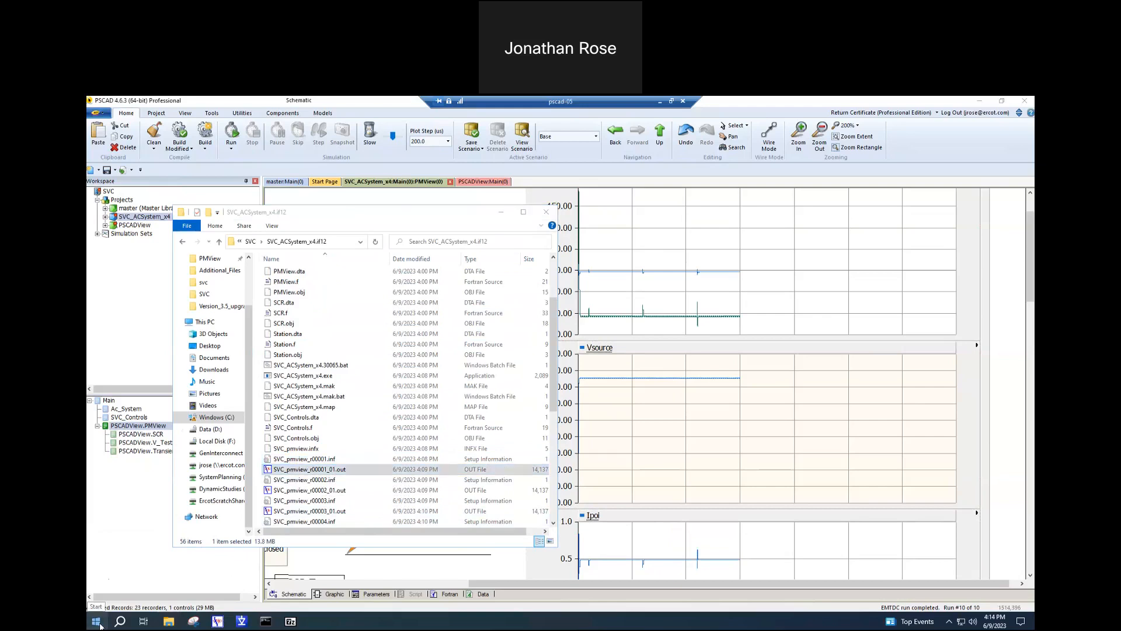
{"action": "type", "text": "ener"}
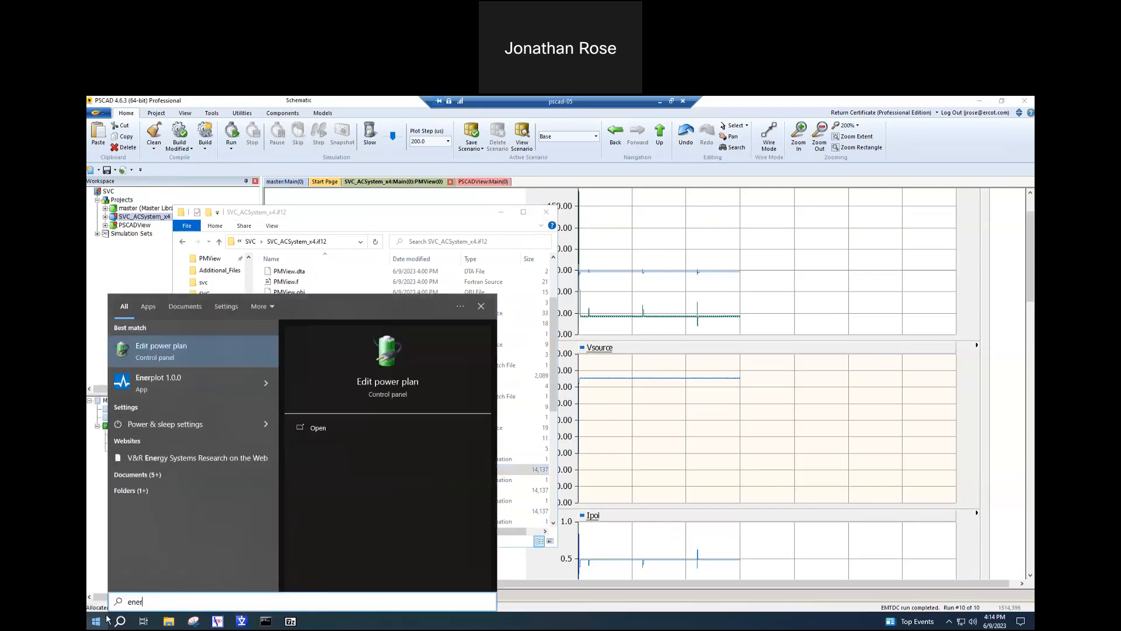
{"action": "left_click", "coordinate": [205, 381]}
{"action": "left_click", "coordinate": [345, 242]}
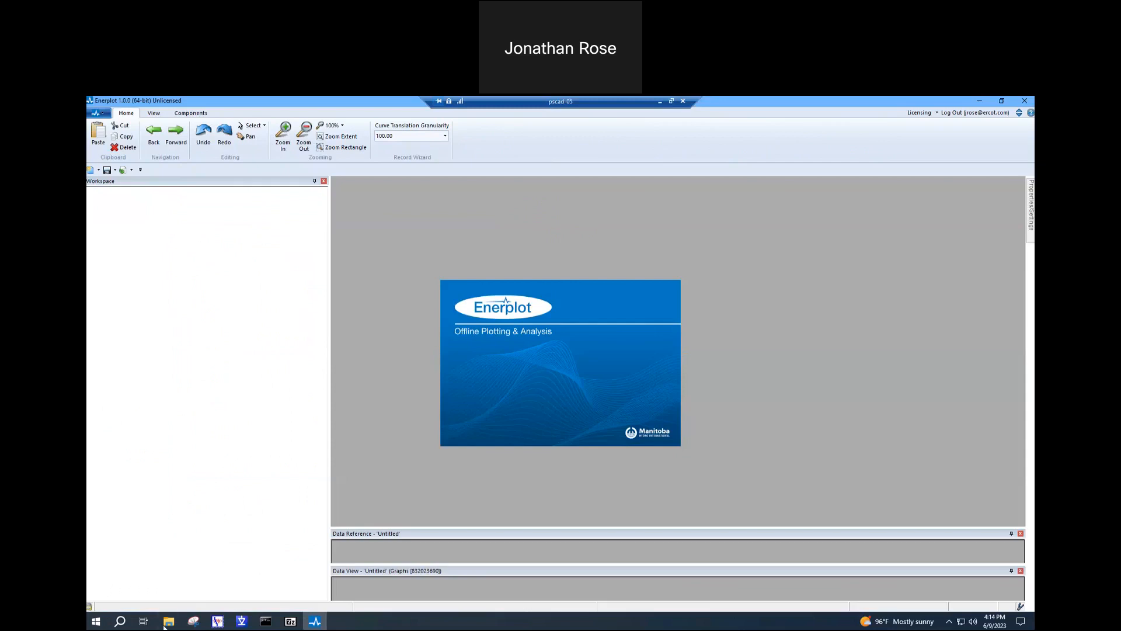
- Select the full path of the SVC_ACSystem_x4.if12 folder in File Explorer and choose a license certificate for Enerplot
{"action": "mouse_move", "coordinate": [168, 620]}
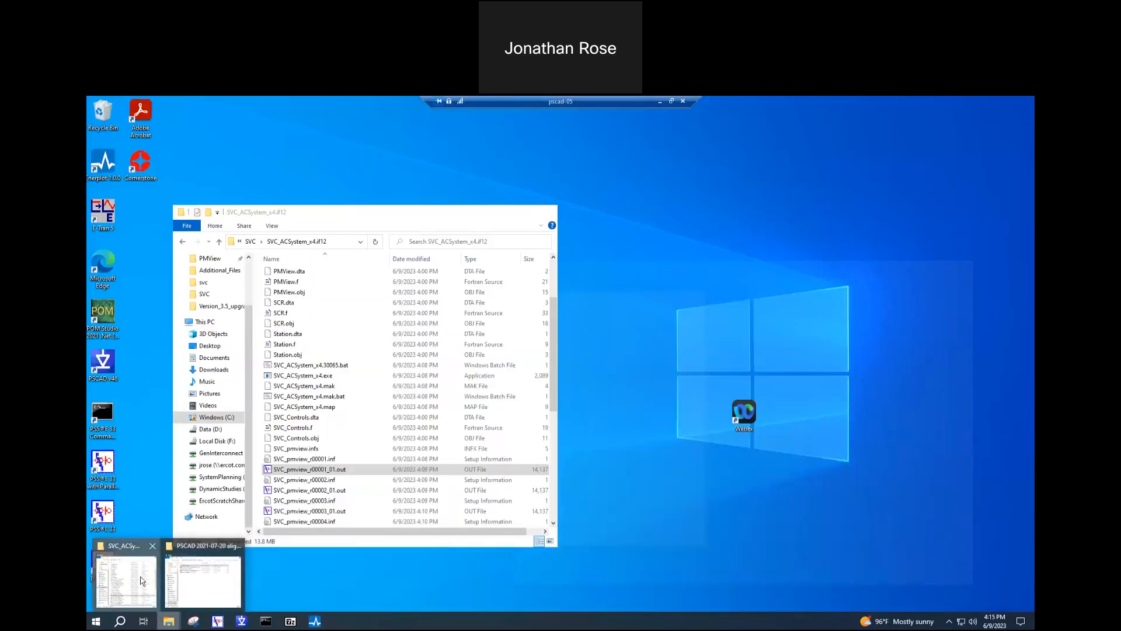
{"action": "left_click", "coordinate": [140, 580]}
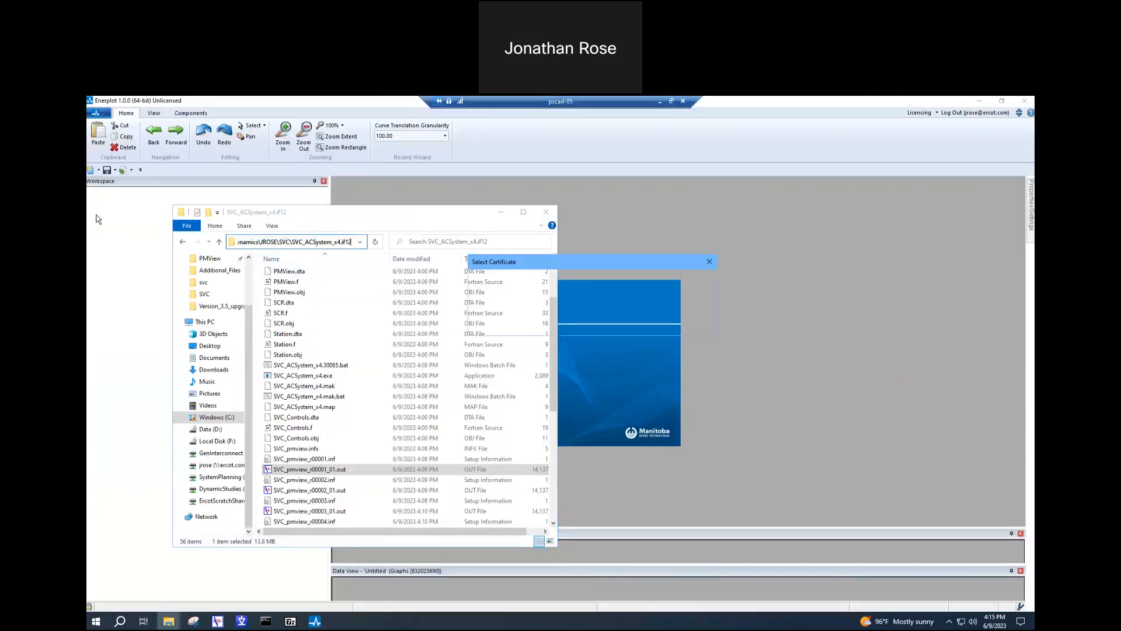
{"action": "left_click", "coordinate": [666, 323]}
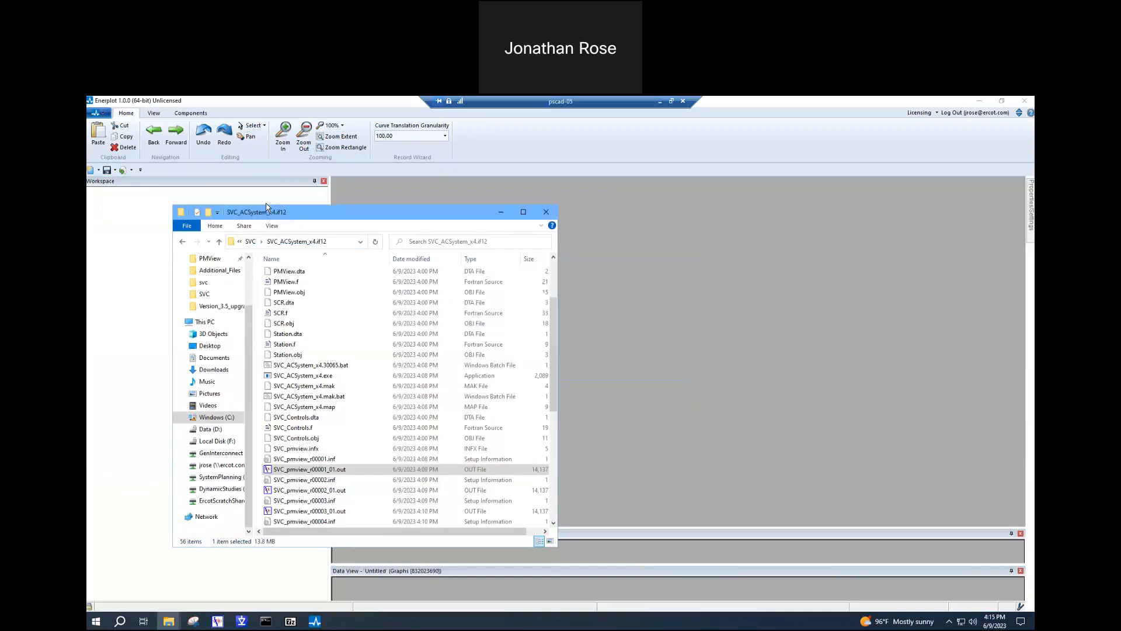
{"action": "left_click", "coordinate": [99, 113]}
{"action": "left_click", "coordinate": [106, 151]}
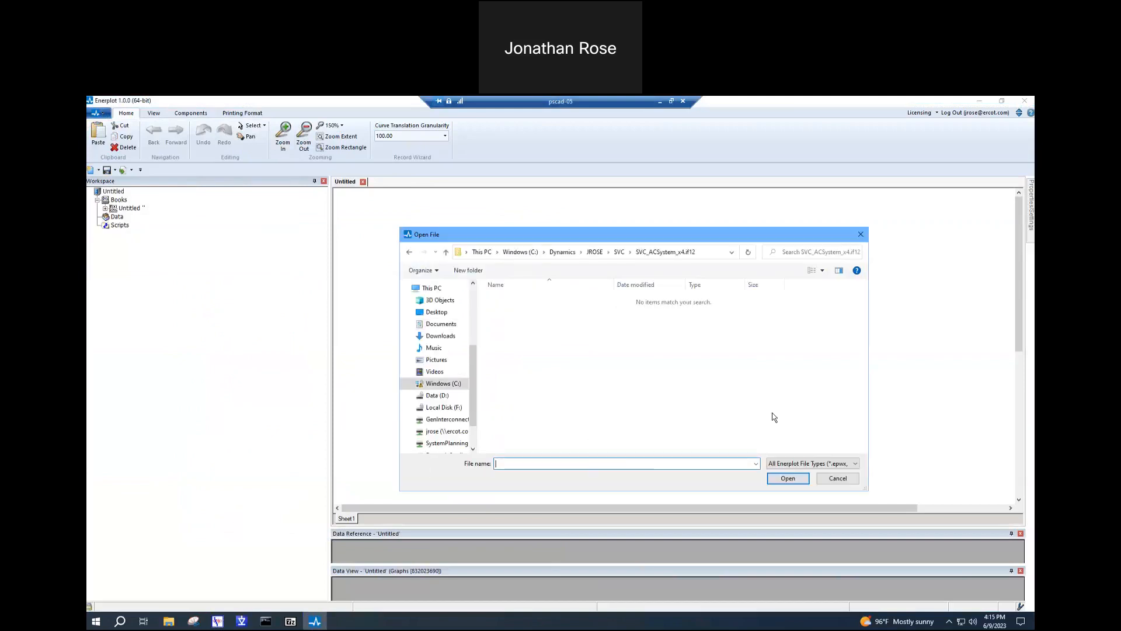
{"action": "left_click", "coordinate": [838, 478]}
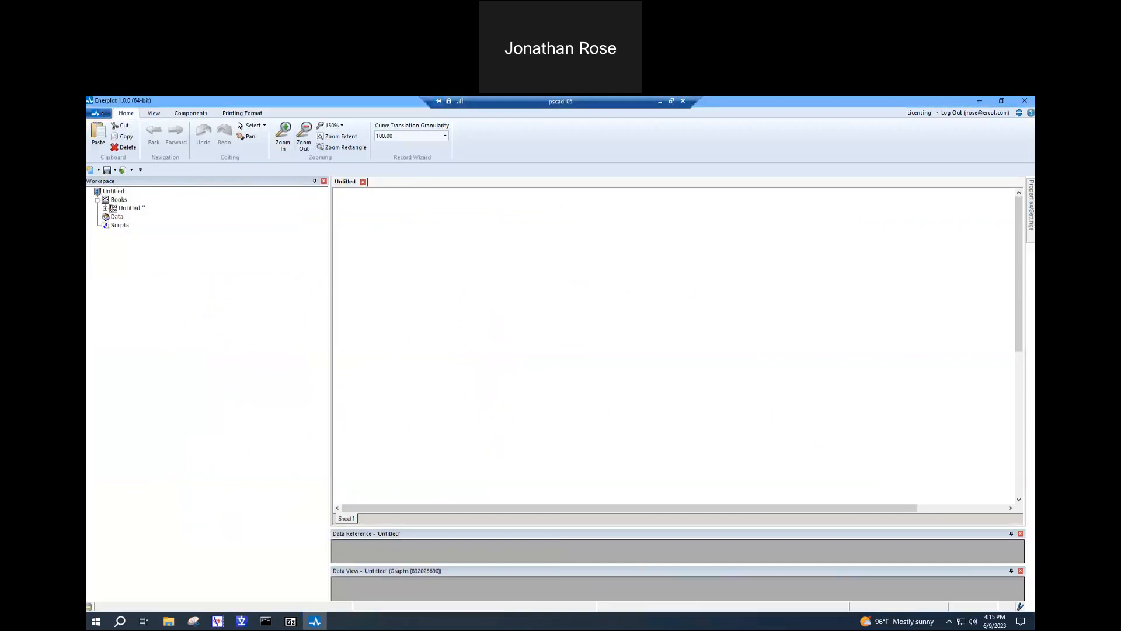
{"action": "mouse_move", "coordinate": [217, 620]}
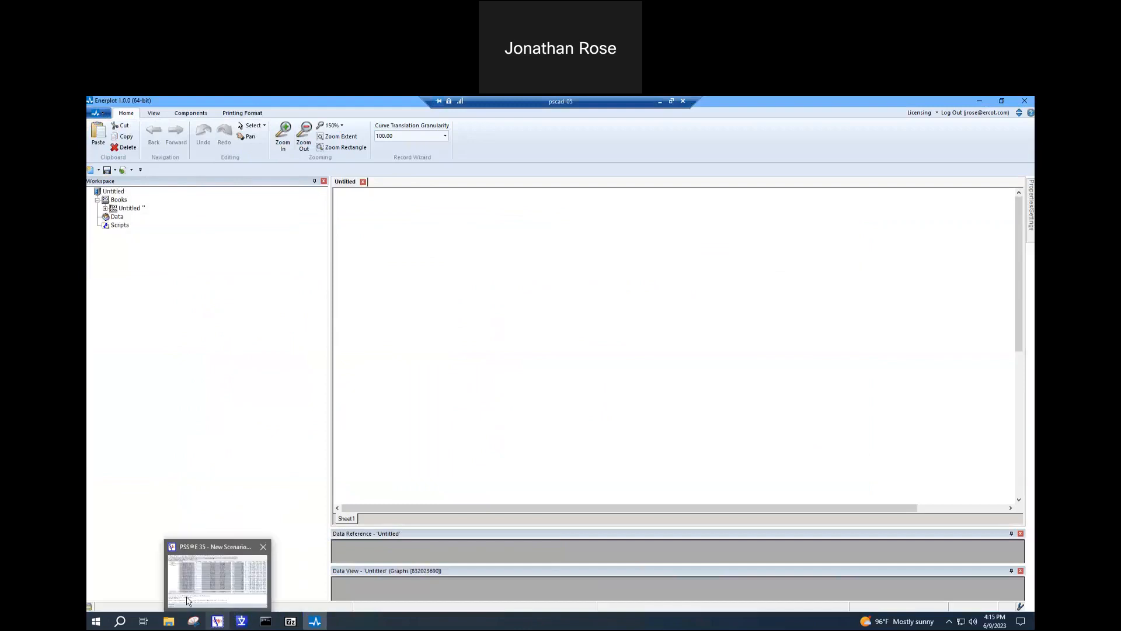
{"action": "mouse_move", "coordinate": [168, 621]}
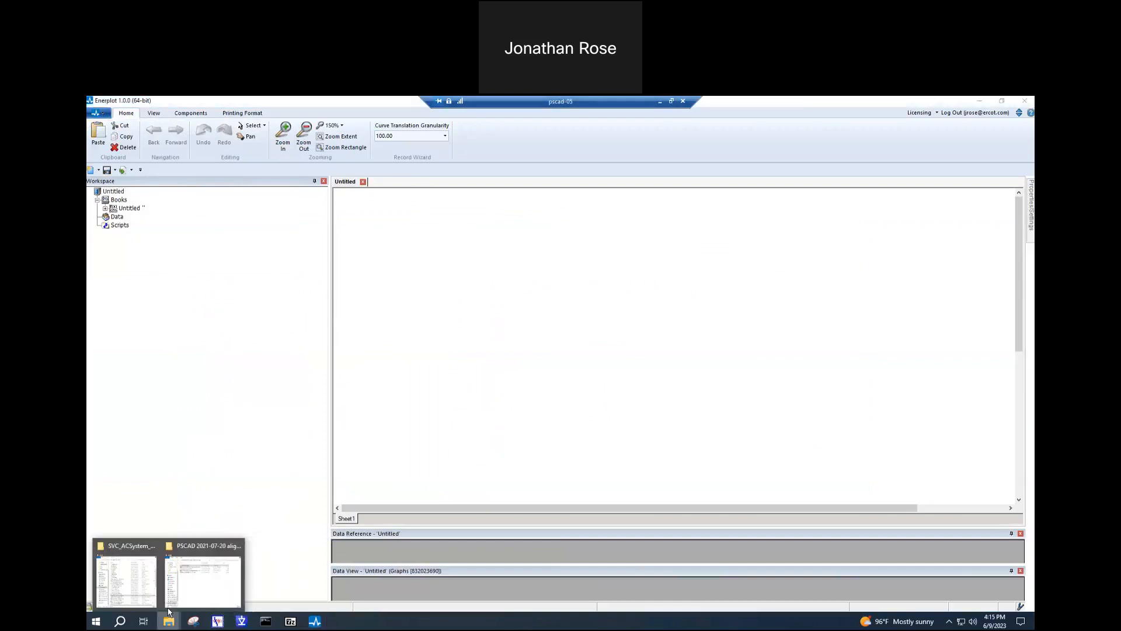
{"action": "left_click", "coordinate": [133, 591]}
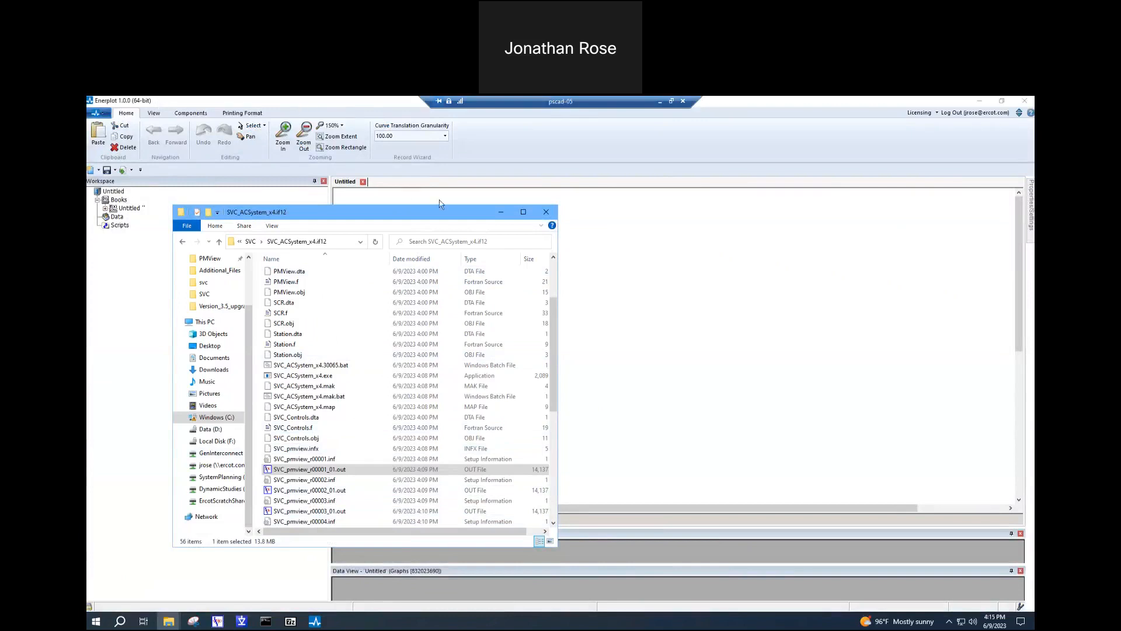
{"action": "left_click", "coordinate": [500, 212]}
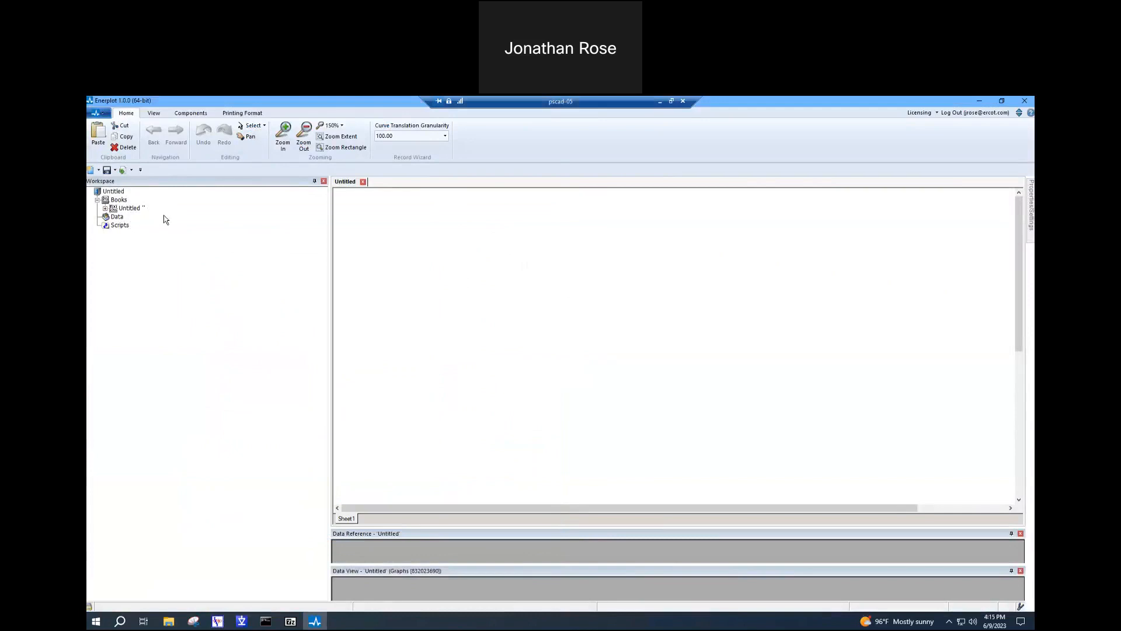
- Load SVC_pmview_r00001.inf from the SVC_ACSystem_x4.if12 folder as a dataset, listing only EMTDC files (*.inf, *.infx)
{"action": "right_click", "coordinate": [113, 217]}
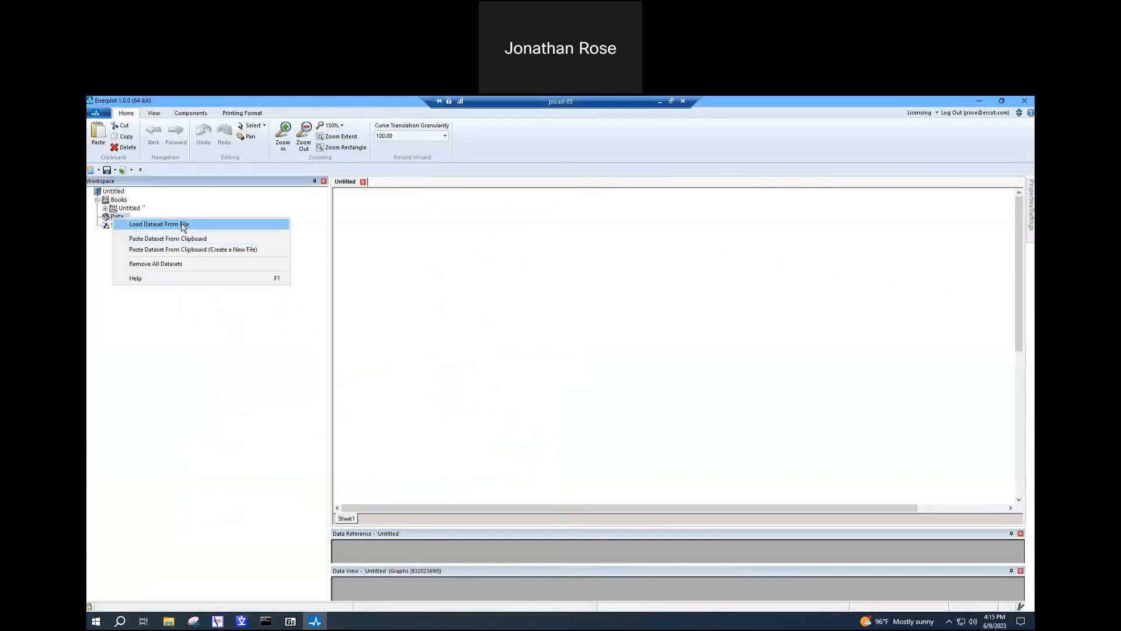
{"action": "left_click", "coordinate": [182, 225]}
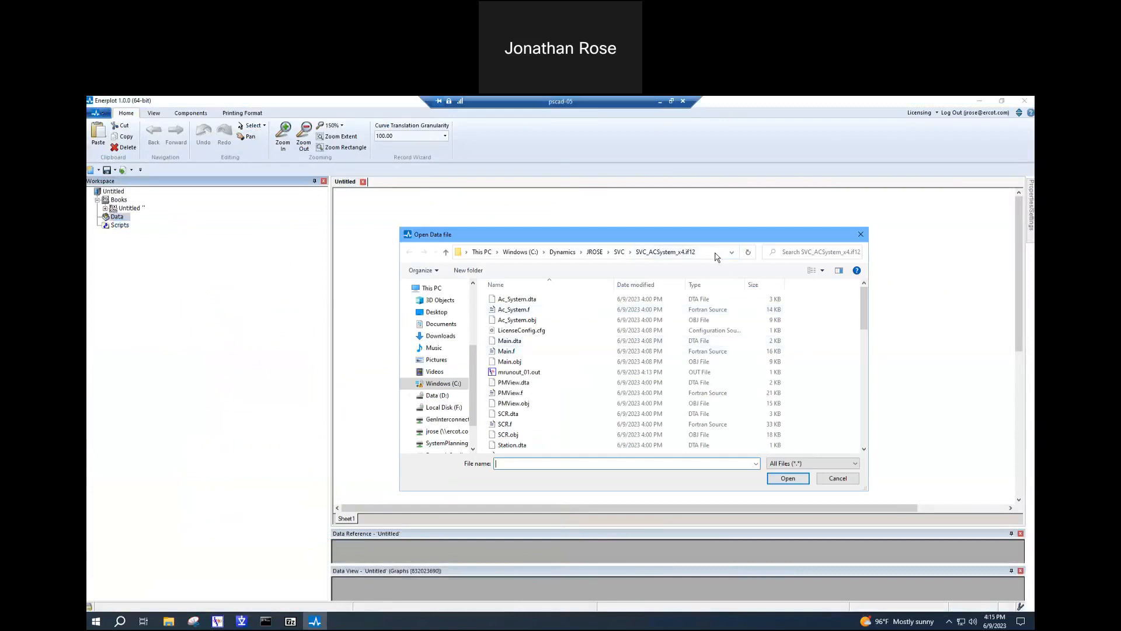
{"action": "left_click", "coordinate": [814, 464]}
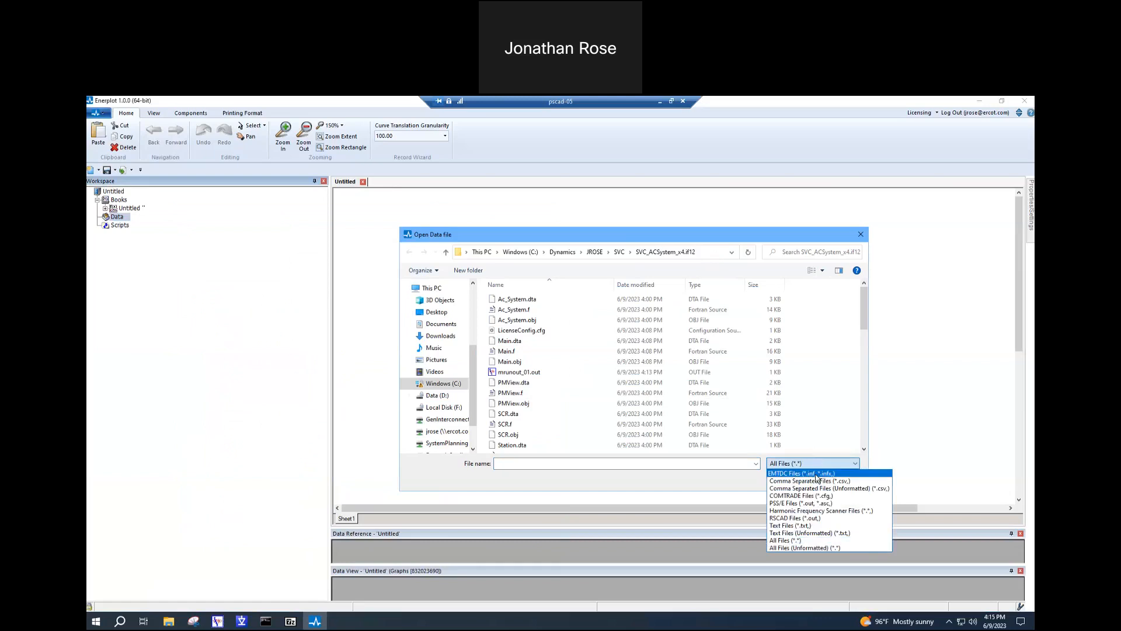
{"action": "left_click", "coordinate": [817, 476]}
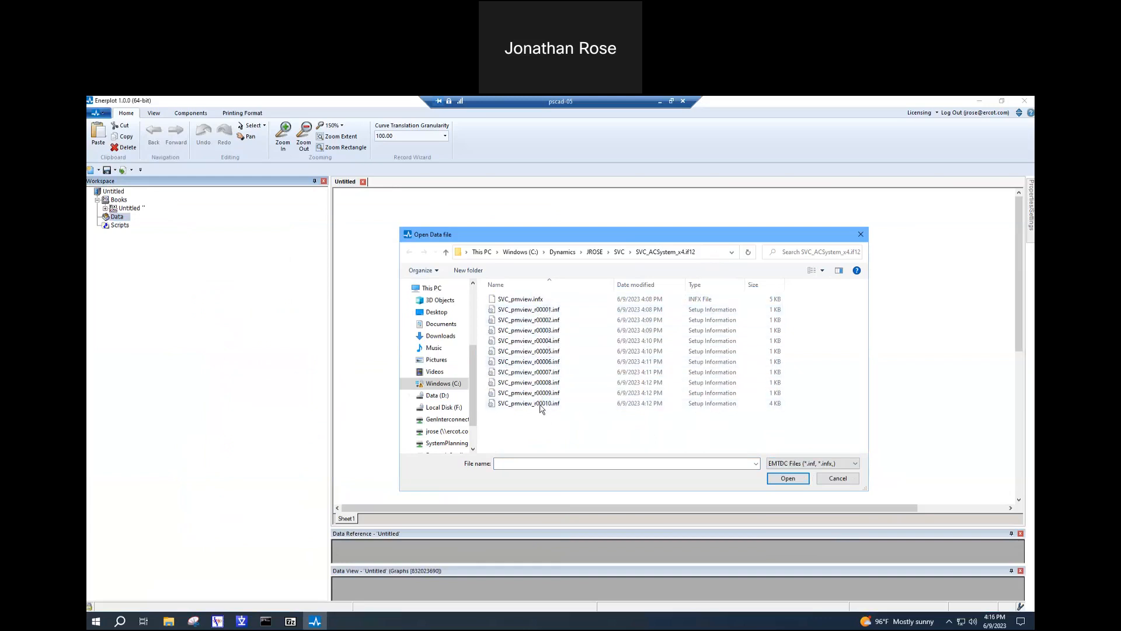
{"action": "left_click", "coordinate": [542, 310]}
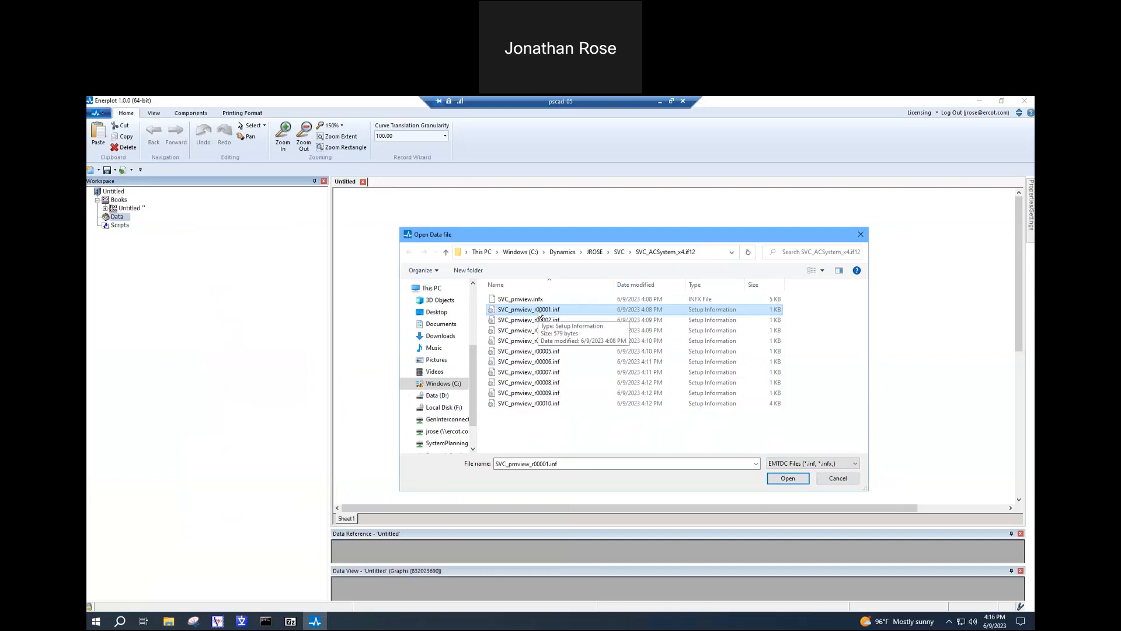
{"action": "left_click", "coordinate": [795, 480]}
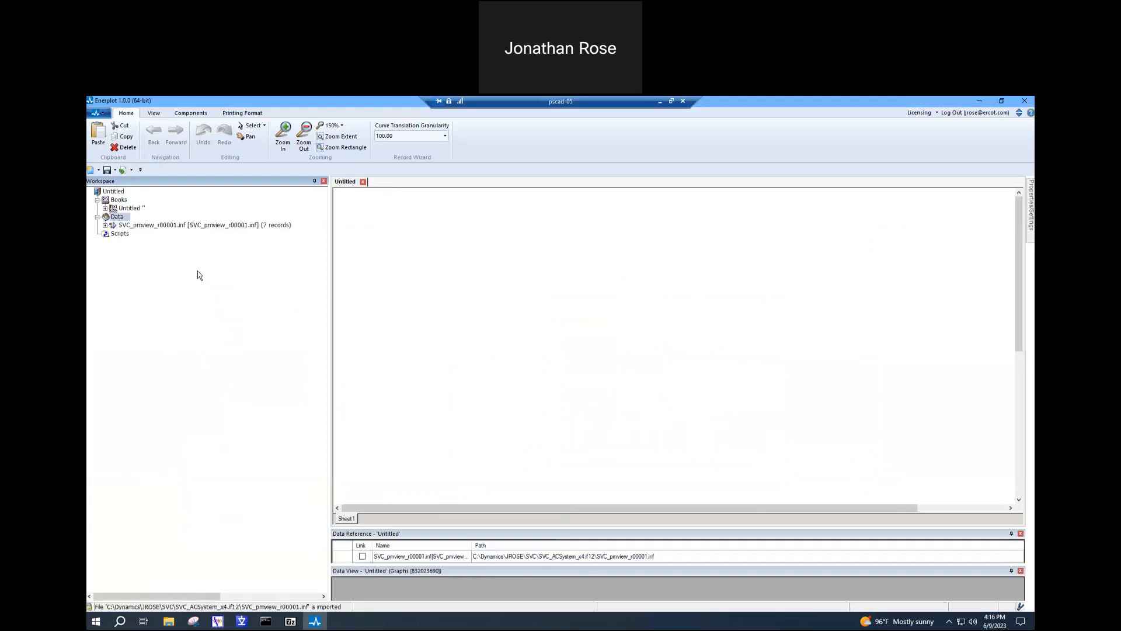
- Expand the loaded dataset's PMView group and preview its records, including Ipoi, Vinst:1 and Vsource
{"action": "left_click", "coordinate": [105, 225]}
{"action": "left_click", "coordinate": [113, 234]}
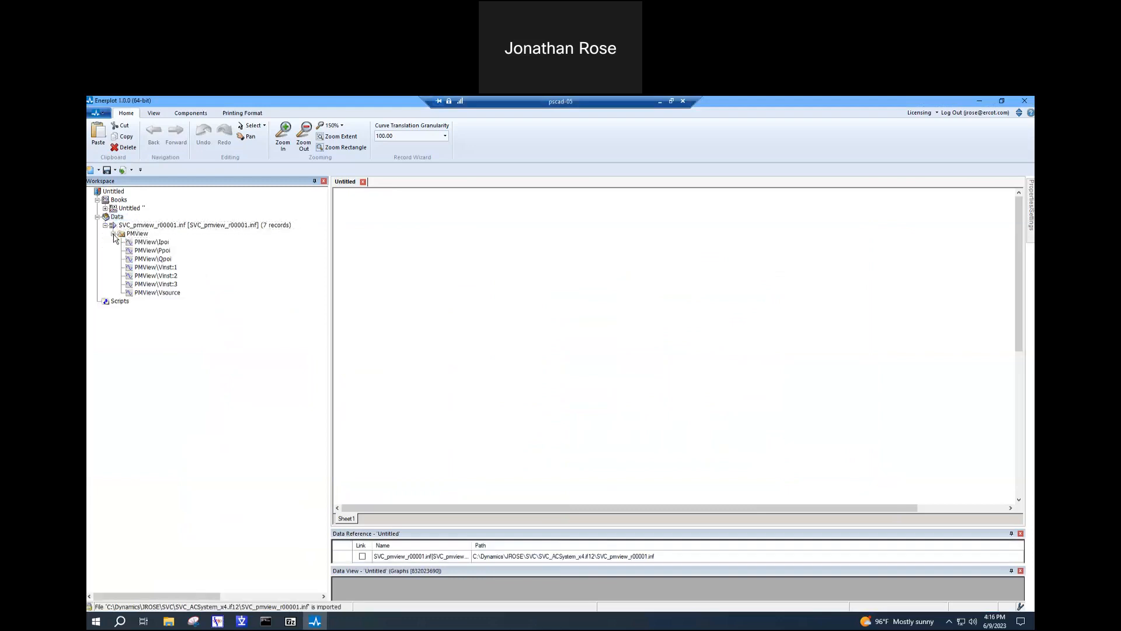
{"action": "left_click", "coordinate": [153, 242]}
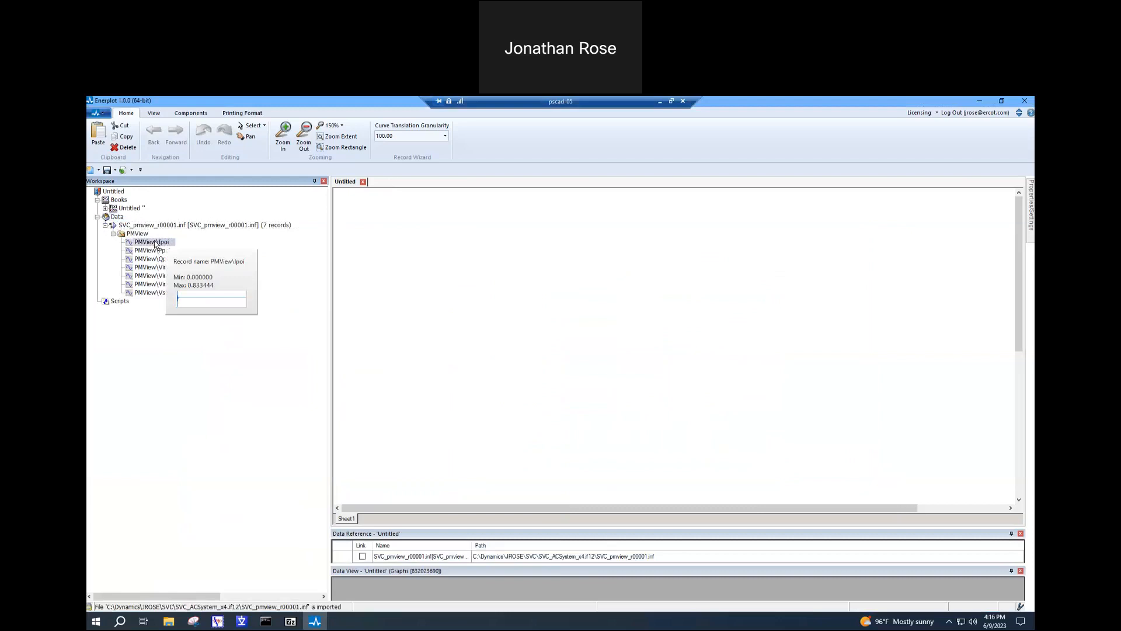
{"action": "left_click", "coordinate": [151, 268]}
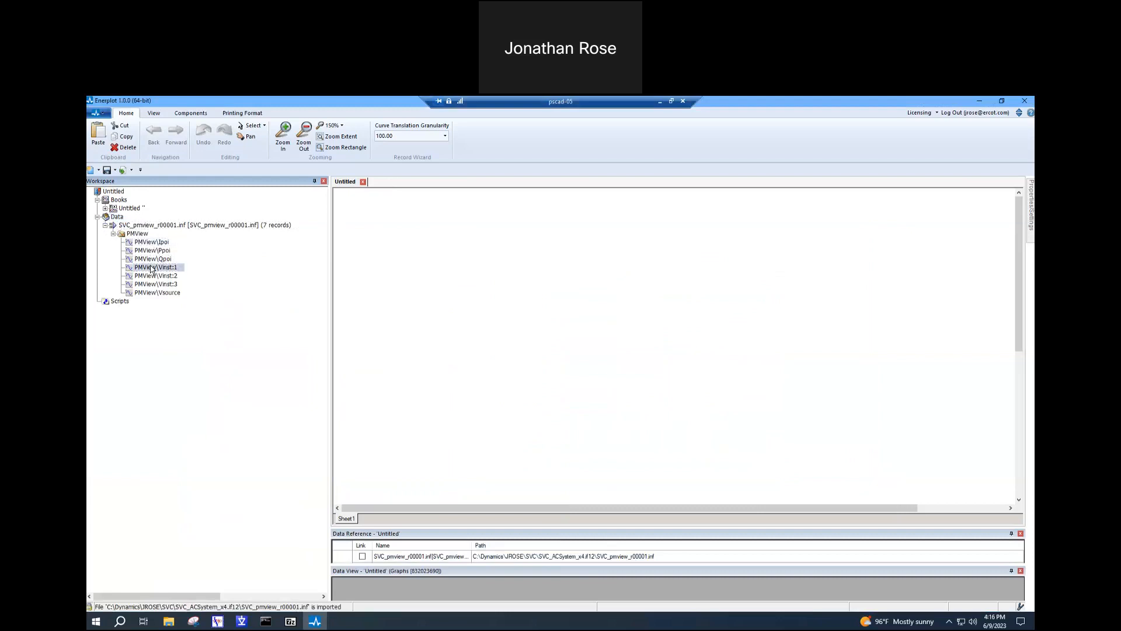
{"action": "left_click", "coordinate": [164, 294]}
{"action": "mouse_move", "coordinate": [161, 297]}
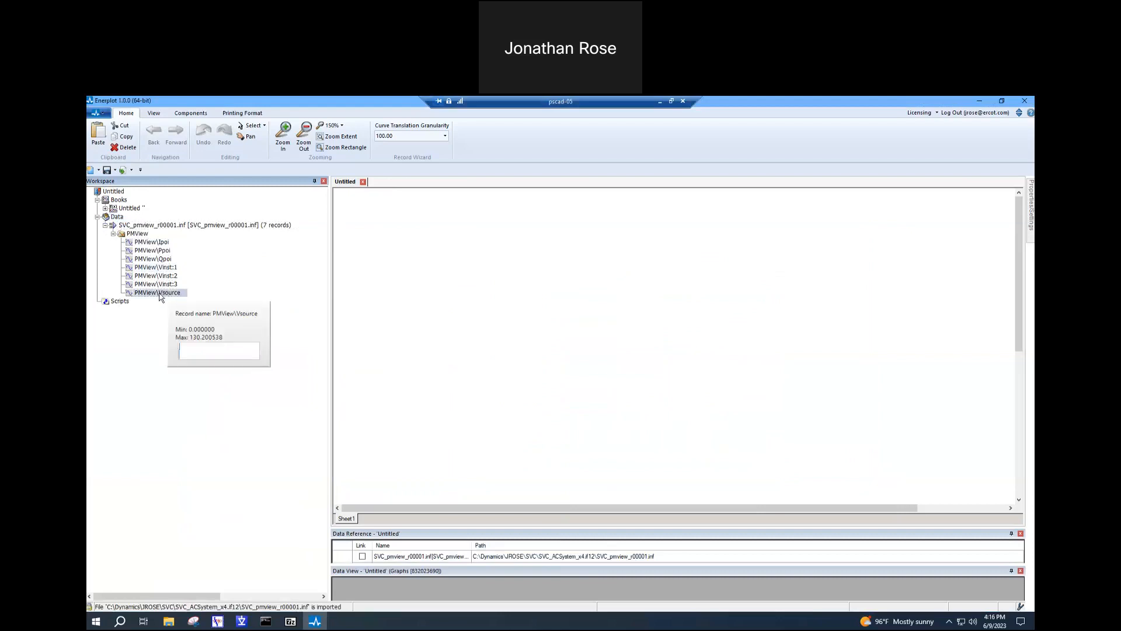
- Add a graph frame near the upper-left corner of the blank Sheet1
{"action": "left_click", "coordinate": [429, 278]}
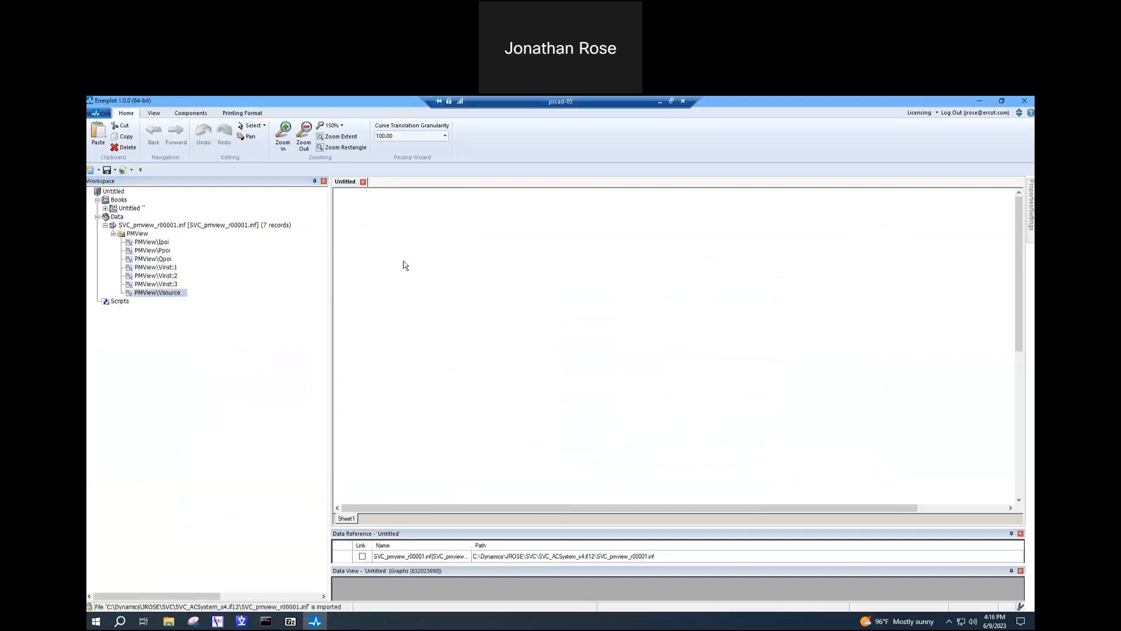
{"action": "right_click", "coordinate": [404, 263]}
{"action": "left_click", "coordinate": [364, 224]}
{"action": "right_click", "coordinate": [354, 210]}
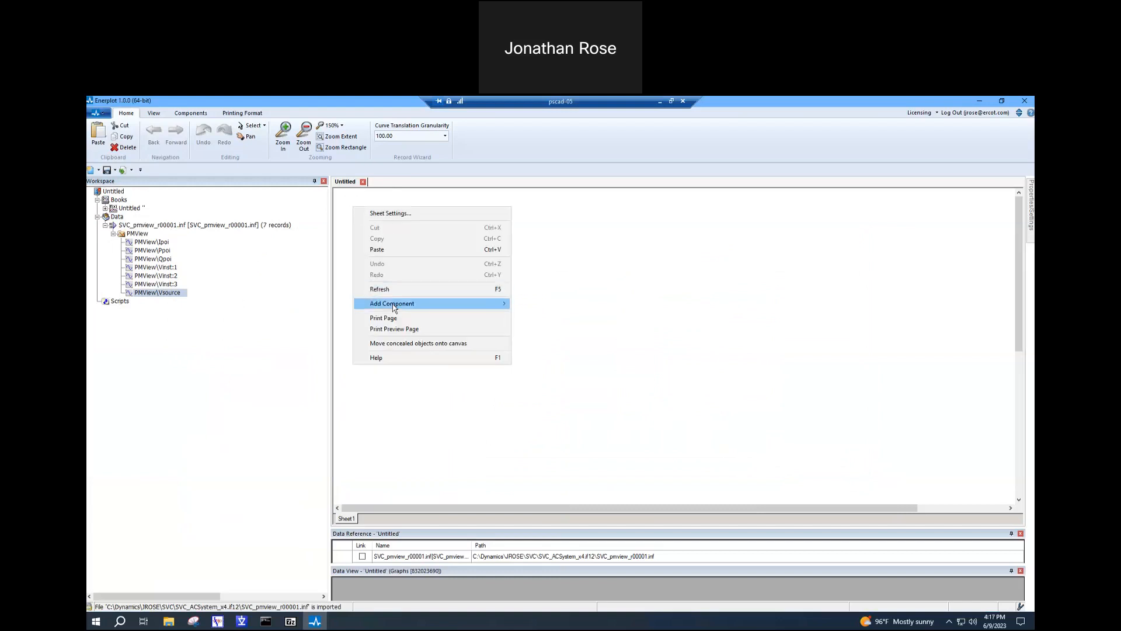
{"action": "mouse_move", "coordinate": [458, 305]}
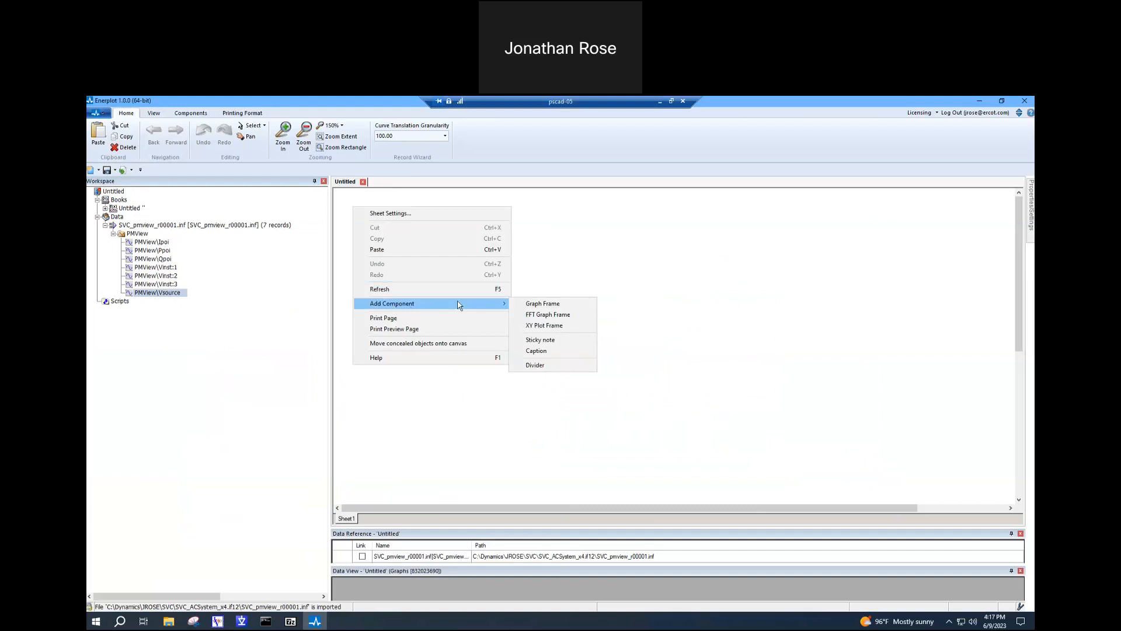
{"action": "left_click", "coordinate": [529, 308]}
{"action": "left_click_drag", "start_coordinate": [401, 195], "coordinate": [415, 208]}
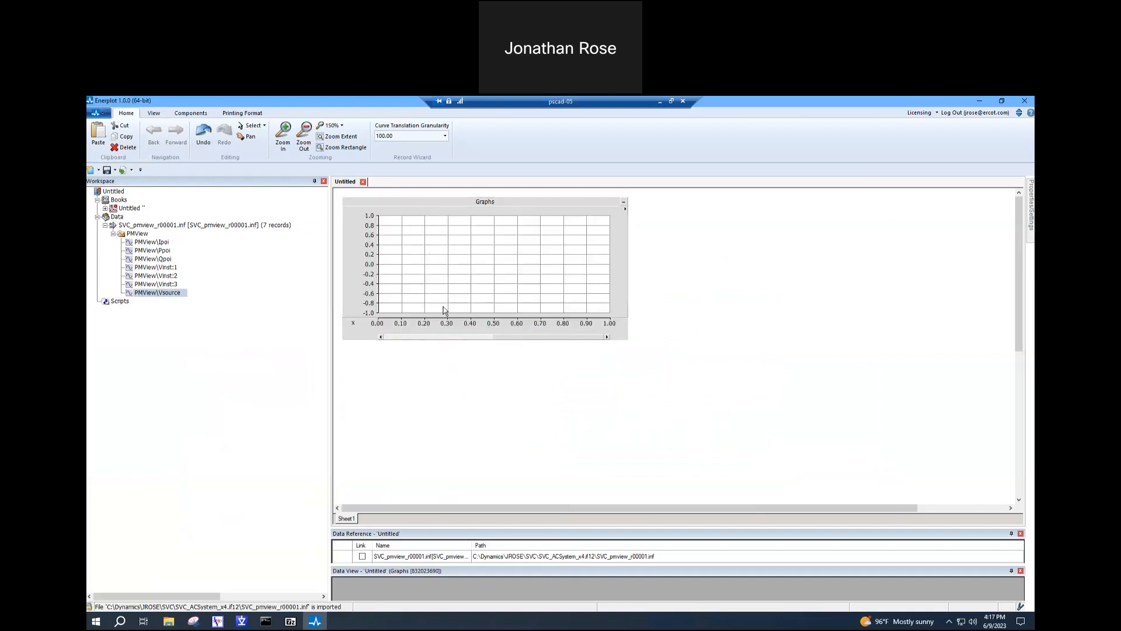
{"action": "left_click", "coordinate": [465, 340]}
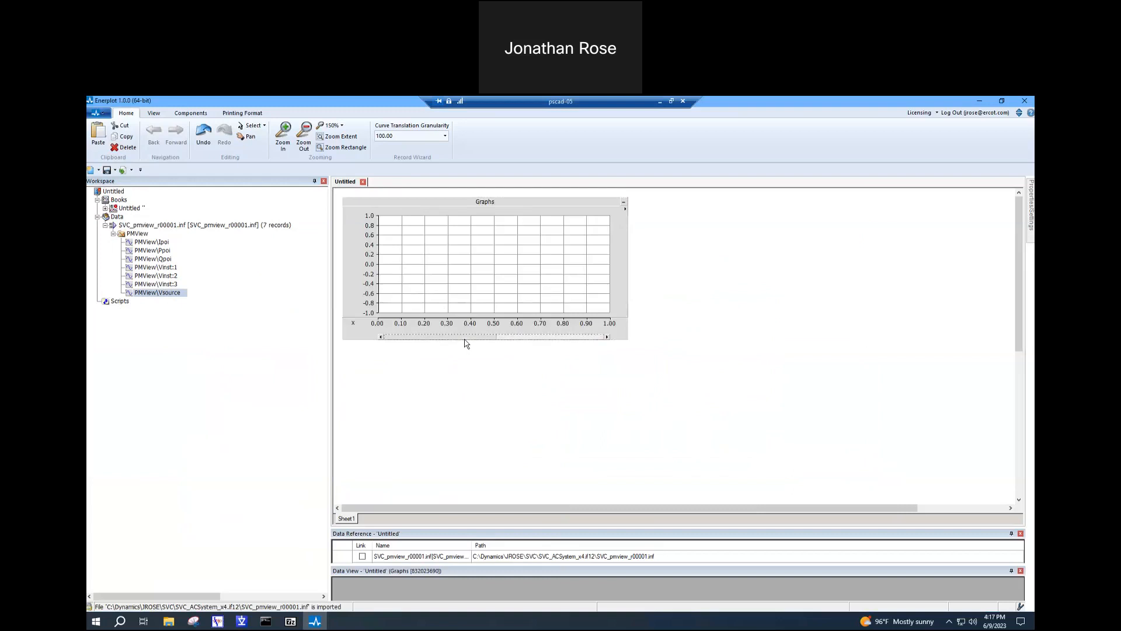
- Plot the PMView\Ppoi record from SVC_pmview_r00001.inf in the graph and keep the frame near the sheet's upper-left corner
{"action": "right_click", "coordinate": [149, 253]}
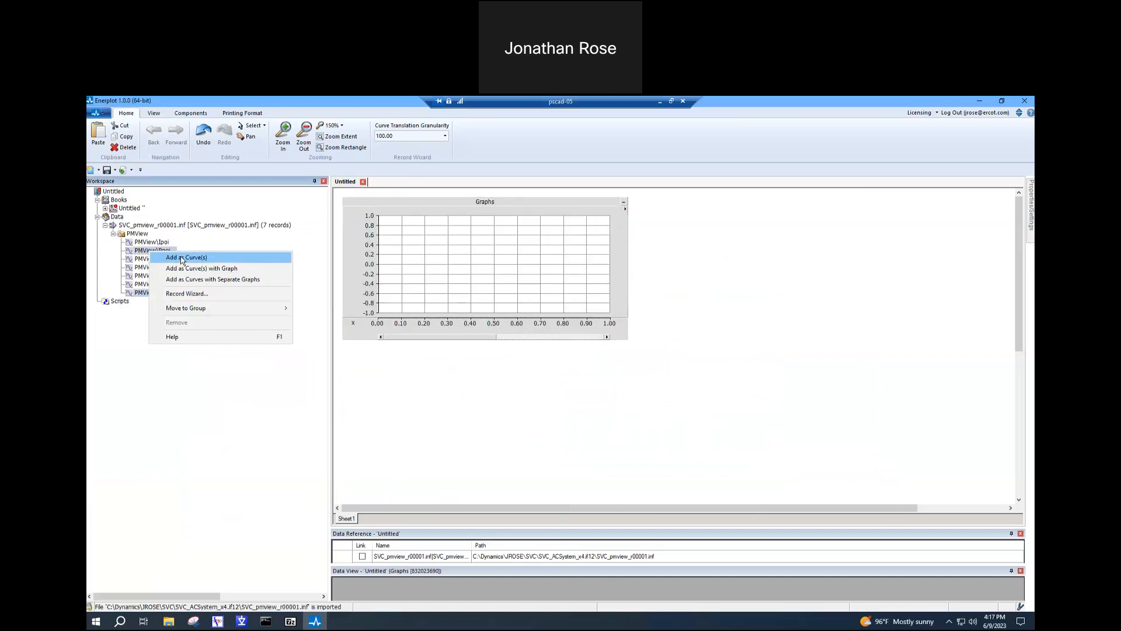
{"action": "left_click", "coordinate": [183, 257]}
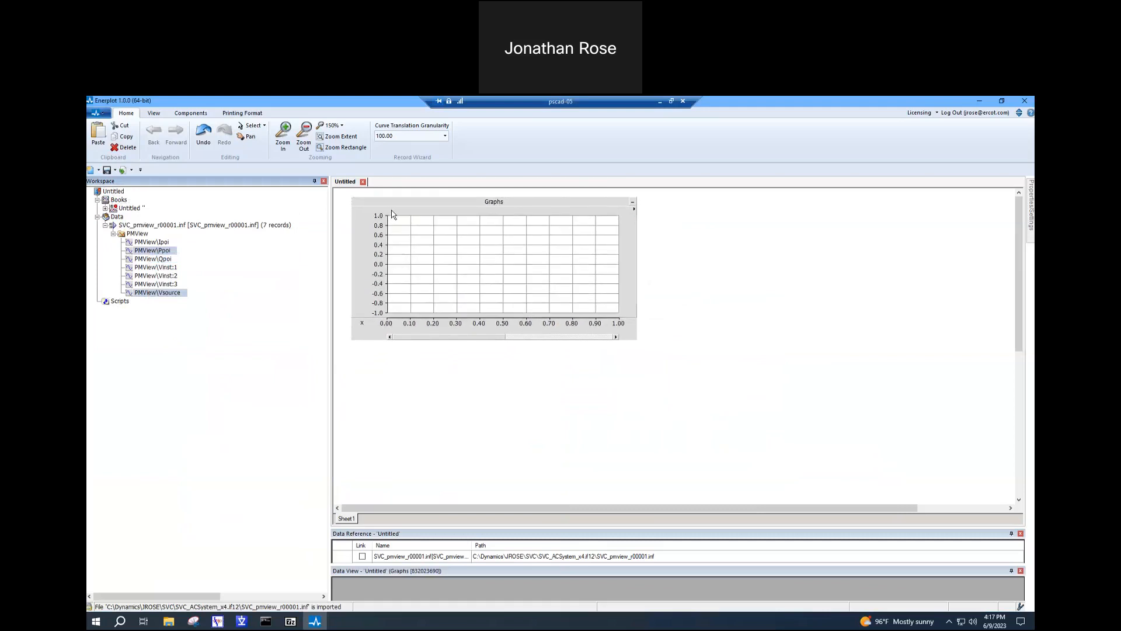
{"action": "right_click", "coordinate": [393, 214]}
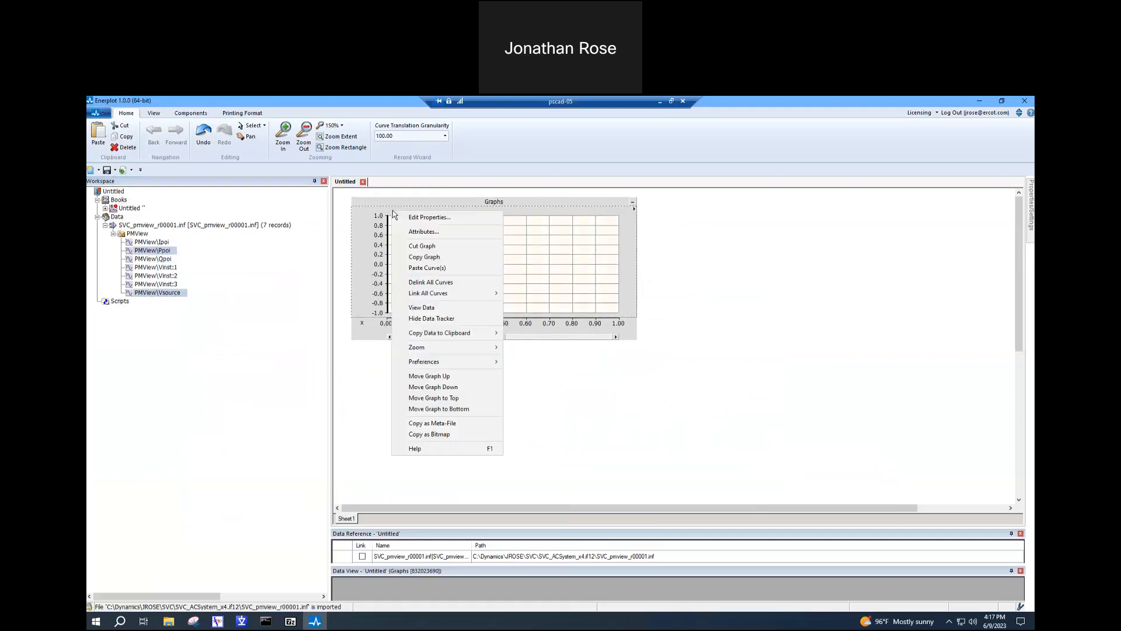
{"action": "left_click", "coordinate": [425, 269]}
{"action": "left_click_drag", "start_coordinate": [454, 200], "coordinate": [435, 197]}
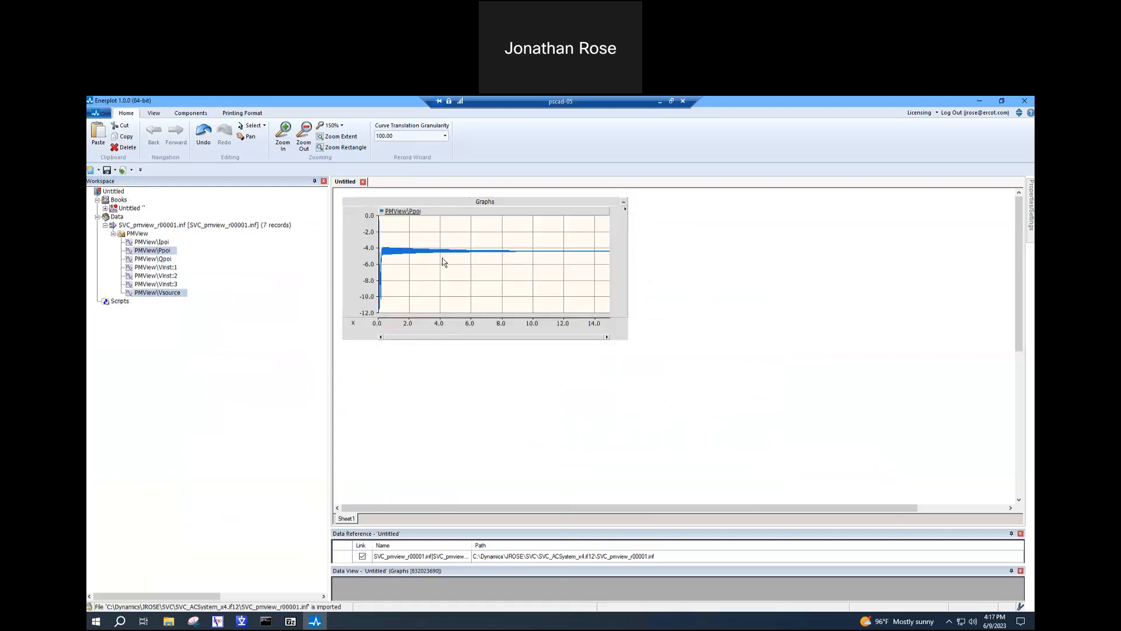
{"action": "left_click", "coordinate": [439, 262]}
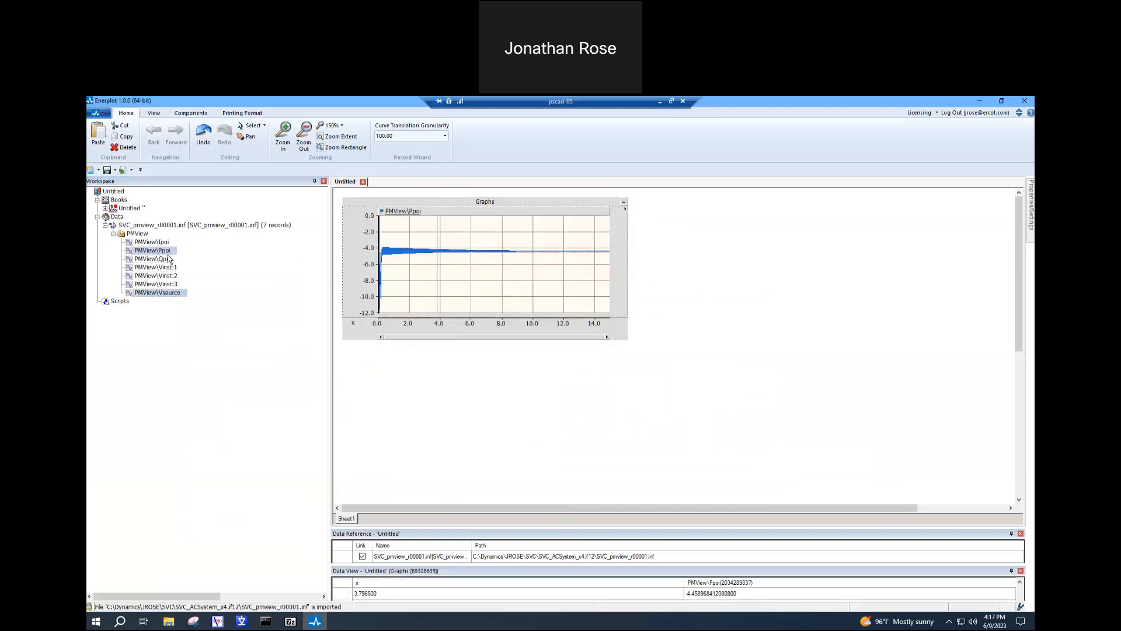
- Add the PMView\Qpoi record from SVC_pmview_r00001.inf as a second curve in the same graph as Ppoi
{"action": "left_click", "coordinate": [166, 260]}
{"action": "right_click", "coordinate": [166, 258]}
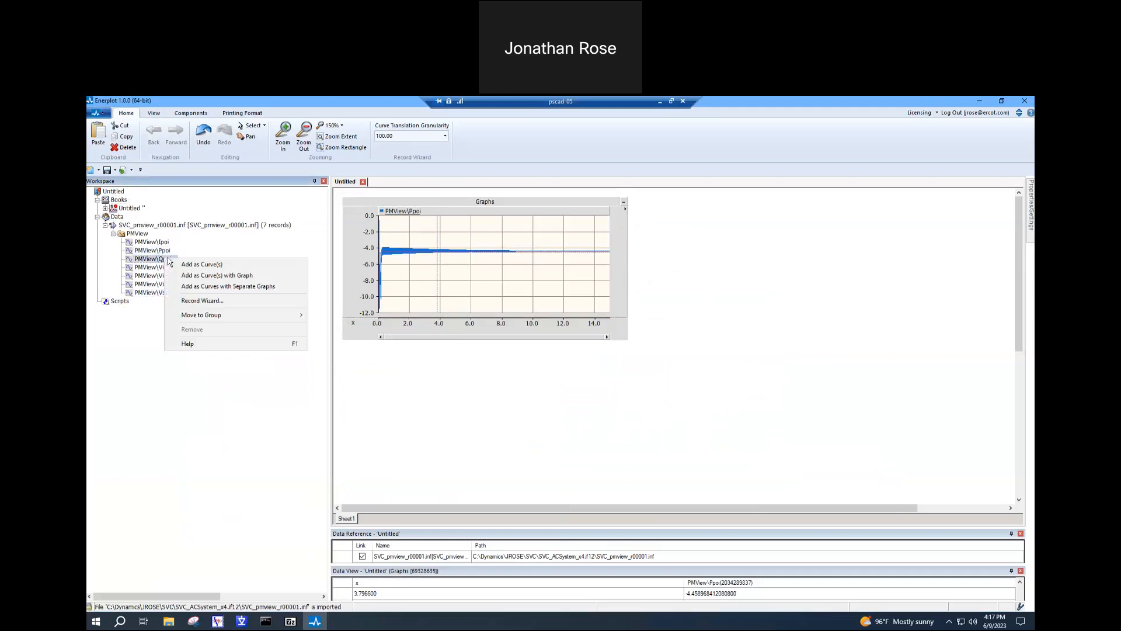
{"action": "left_click", "coordinate": [197, 266]}
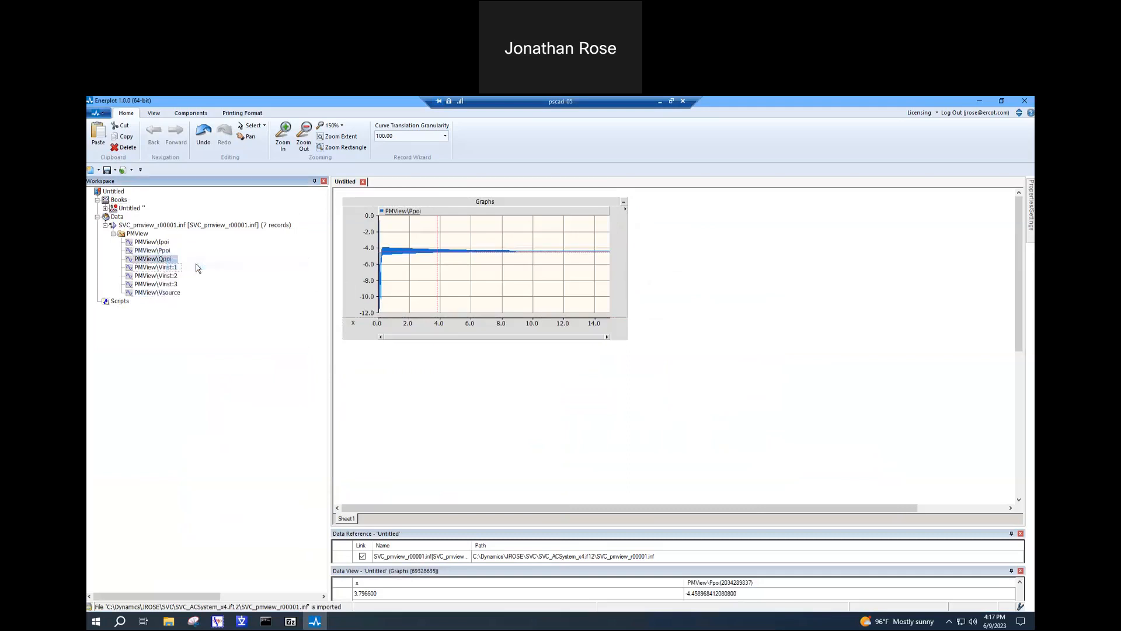
{"action": "right_click", "coordinate": [449, 212]}
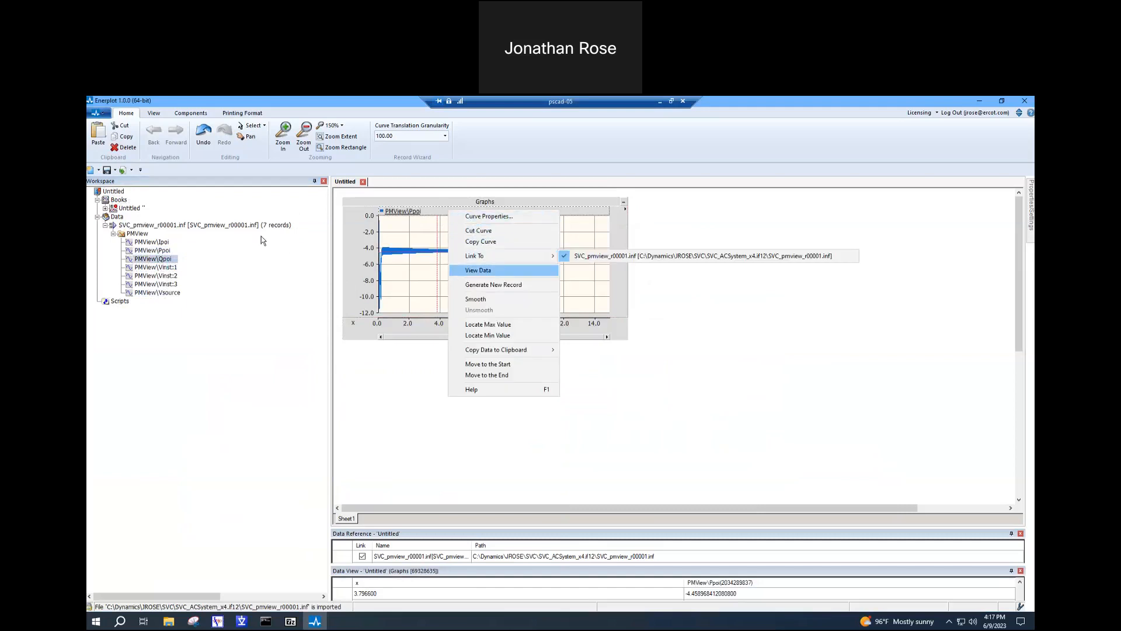
{"action": "left_click", "coordinate": [208, 268]}
{"action": "right_click", "coordinate": [168, 259]}
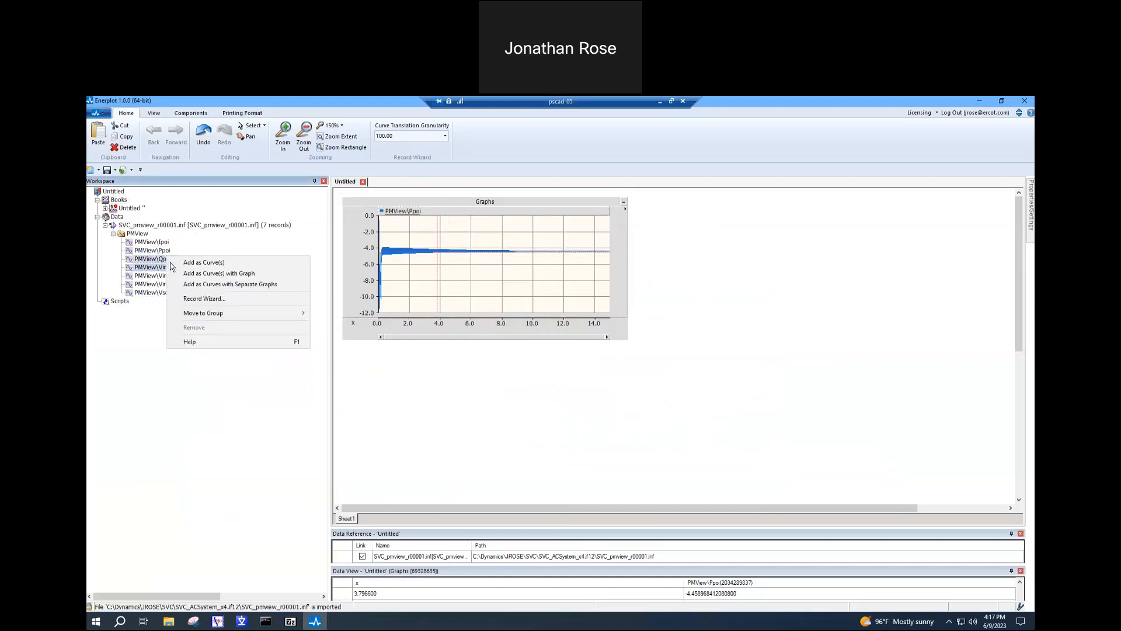
{"action": "left_click", "coordinate": [198, 264]}
{"action": "right_click", "coordinate": [536, 216]}
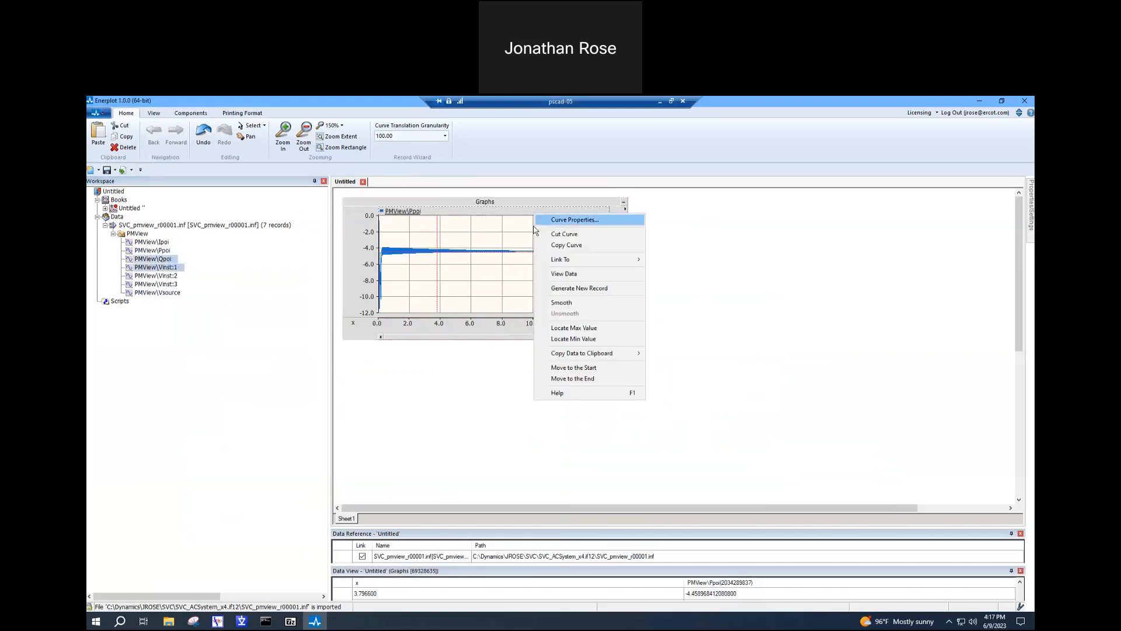
{"action": "right_click", "coordinate": [518, 235]}
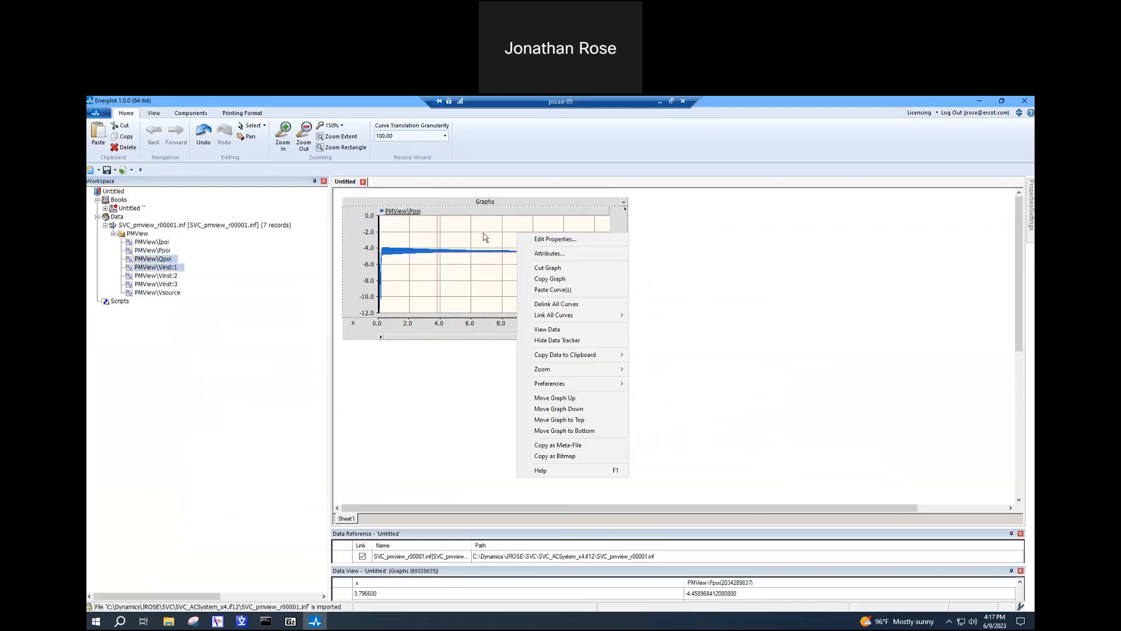
{"action": "left_click", "coordinate": [565, 291]}
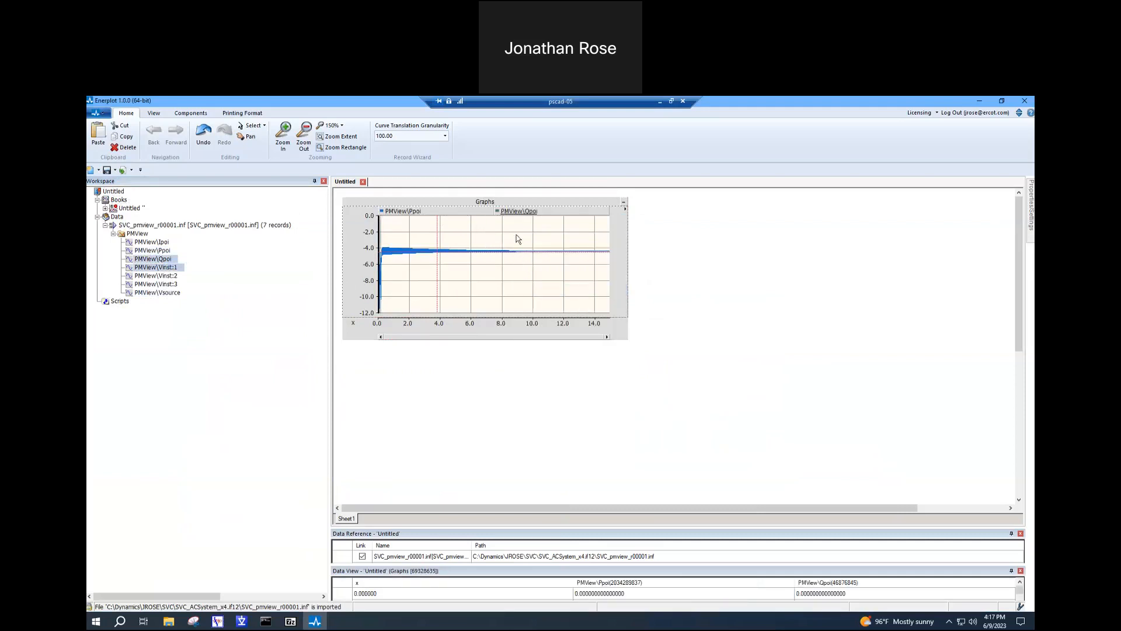
- Fit the graph's vertical axis to both curves and inspect the Qpoi trace up close before restoring the full extents
{"action": "left_click", "coordinate": [507, 268]}
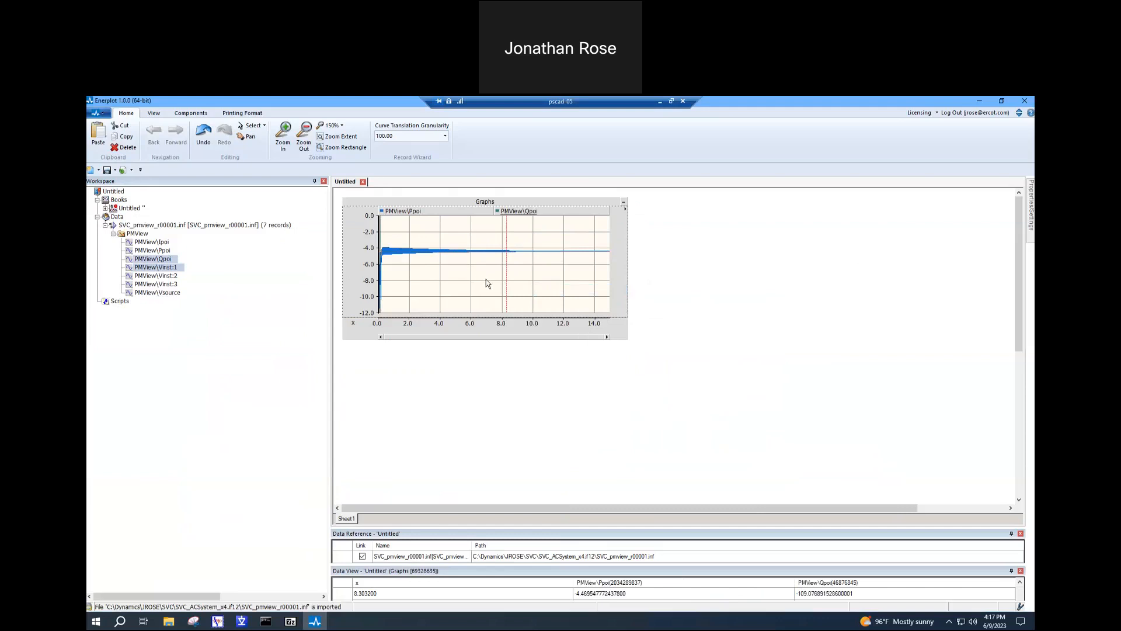
{"action": "key", "text": "y"}
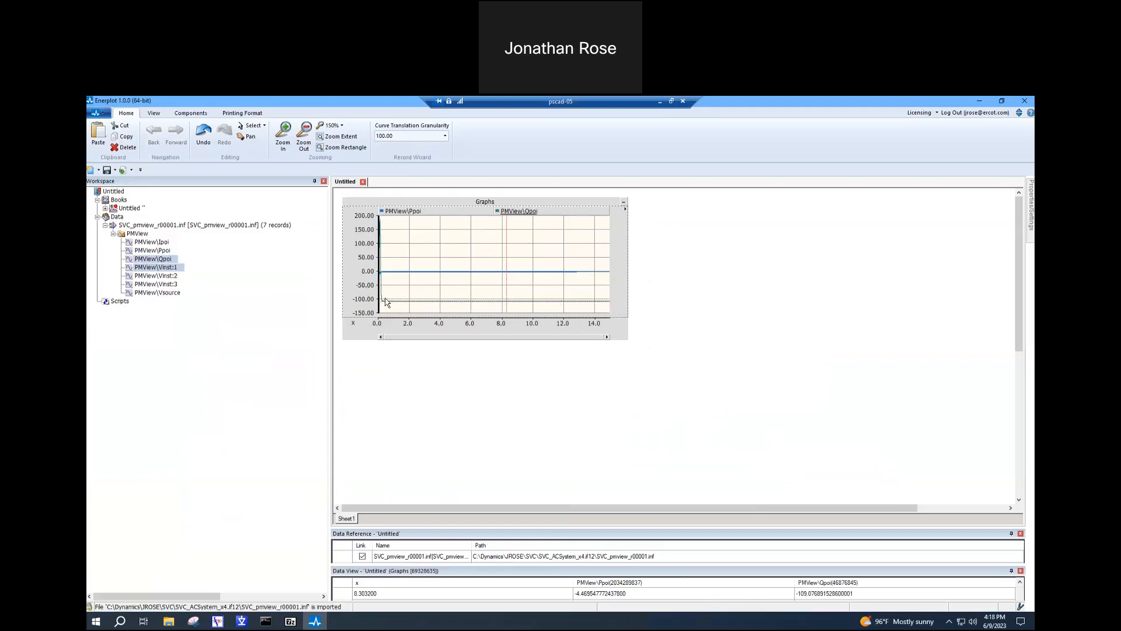
{"action": "left_click_drag", "start_coordinate": [384, 298], "coordinate": [543, 308]}
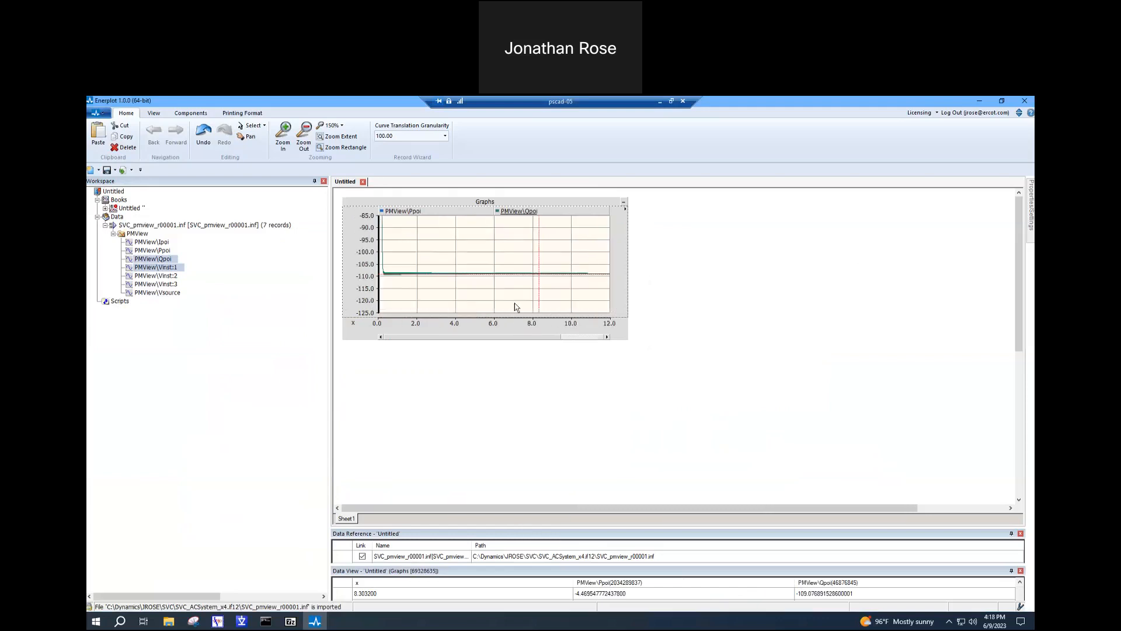
{"action": "left_click", "coordinate": [425, 267]}
{"action": "key", "text": "r"}
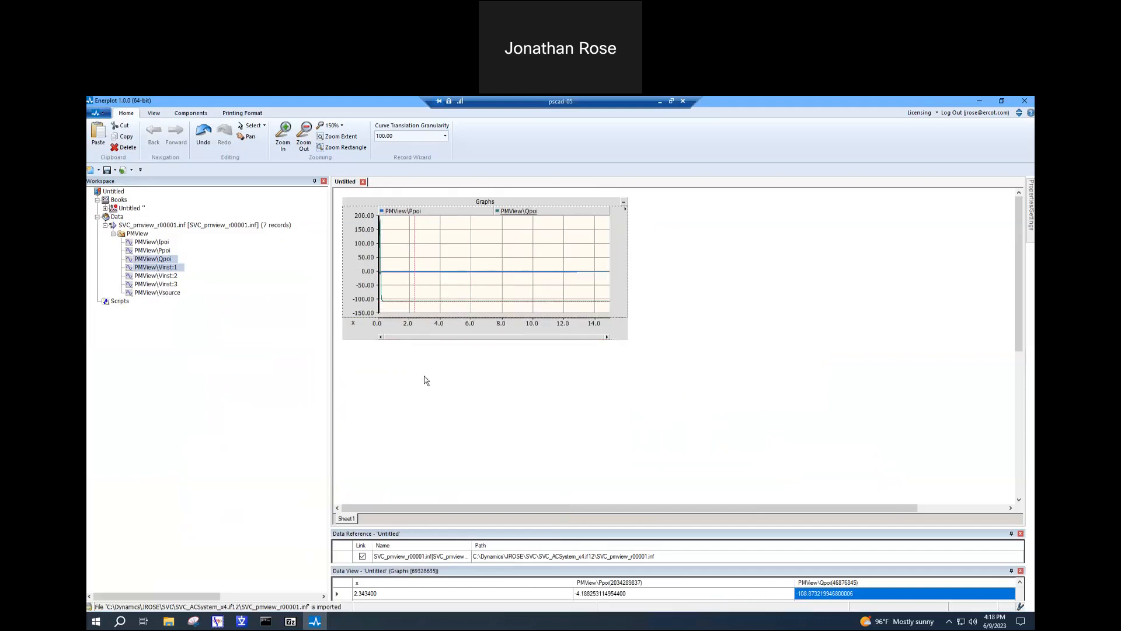
{"action": "left_click", "coordinate": [628, 246]}
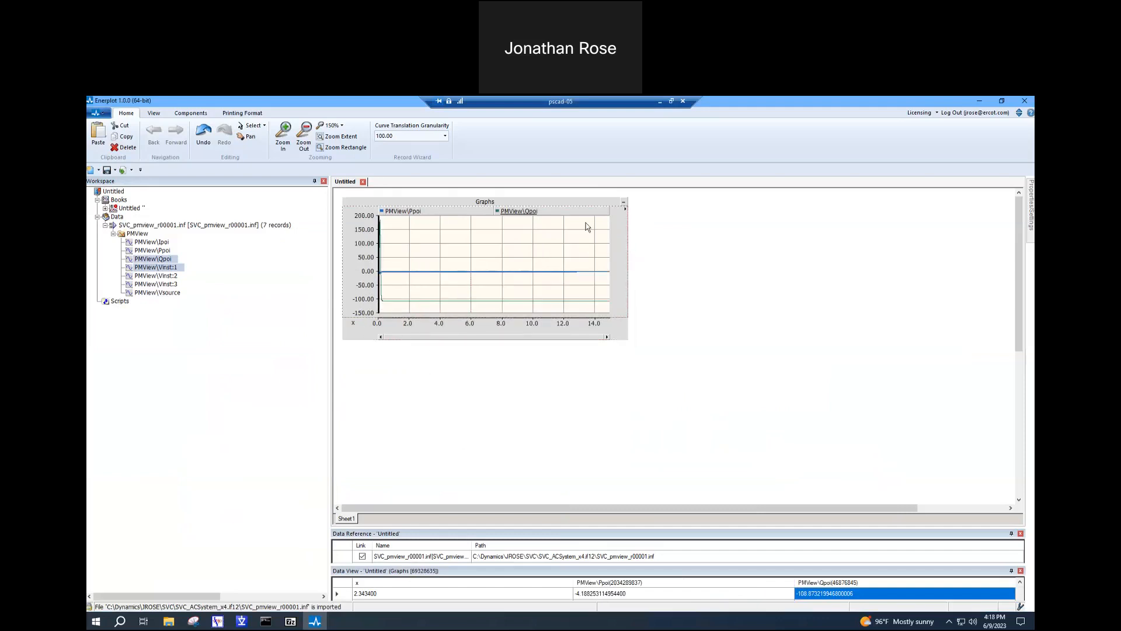
- Cut the graph frame holding the Ppoi and Qpoi curves from Sheet1 and collapse the SVC_pmview_r00001.inf dataset
{"action": "right_click", "coordinate": [539, 200]}
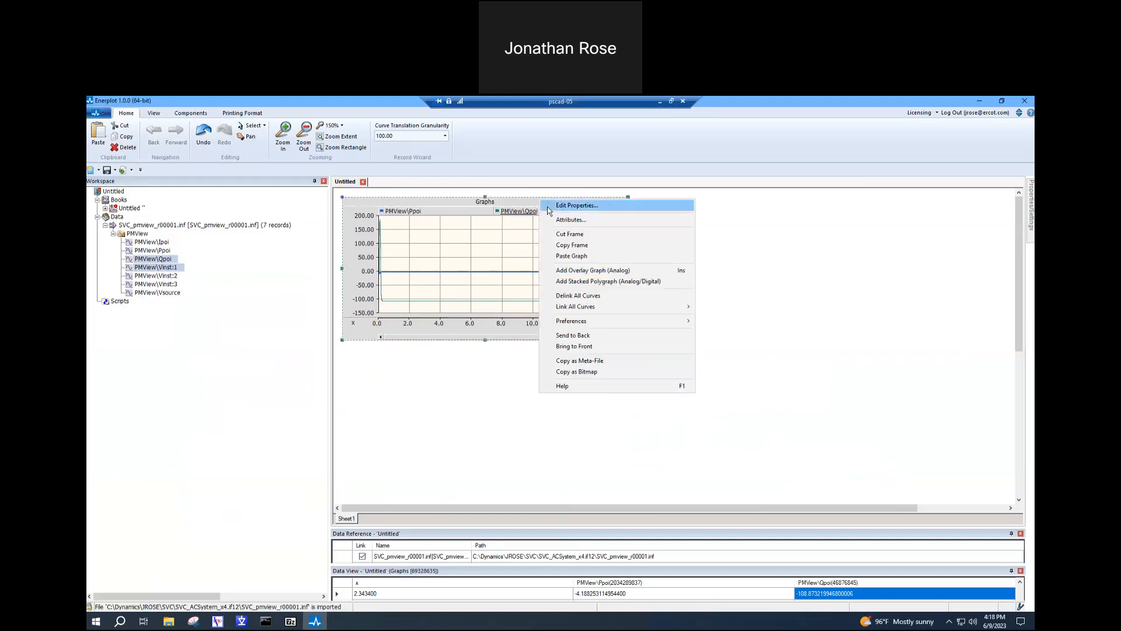
{"action": "left_click", "coordinate": [569, 235]}
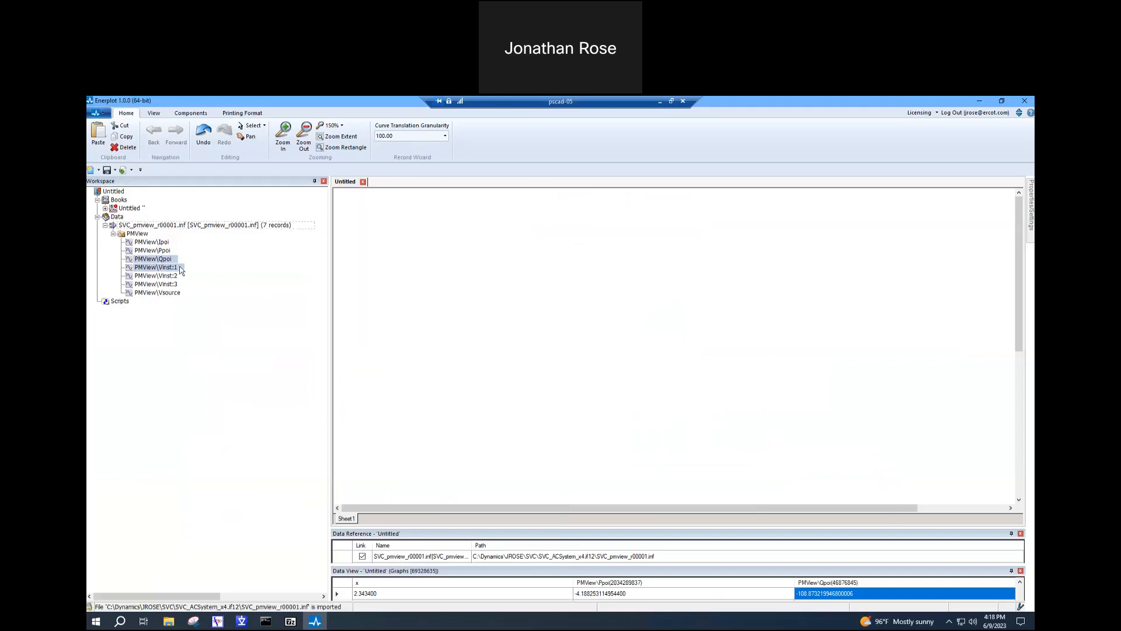
{"action": "left_click", "coordinate": [105, 226]}
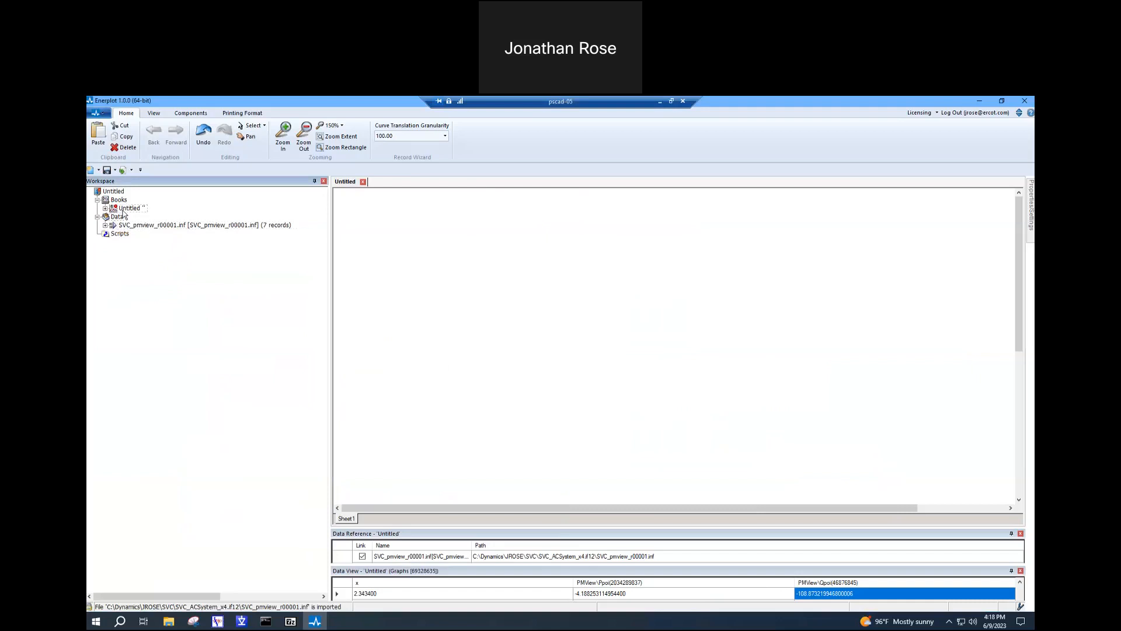
{"action": "right_click", "coordinate": [119, 216]}
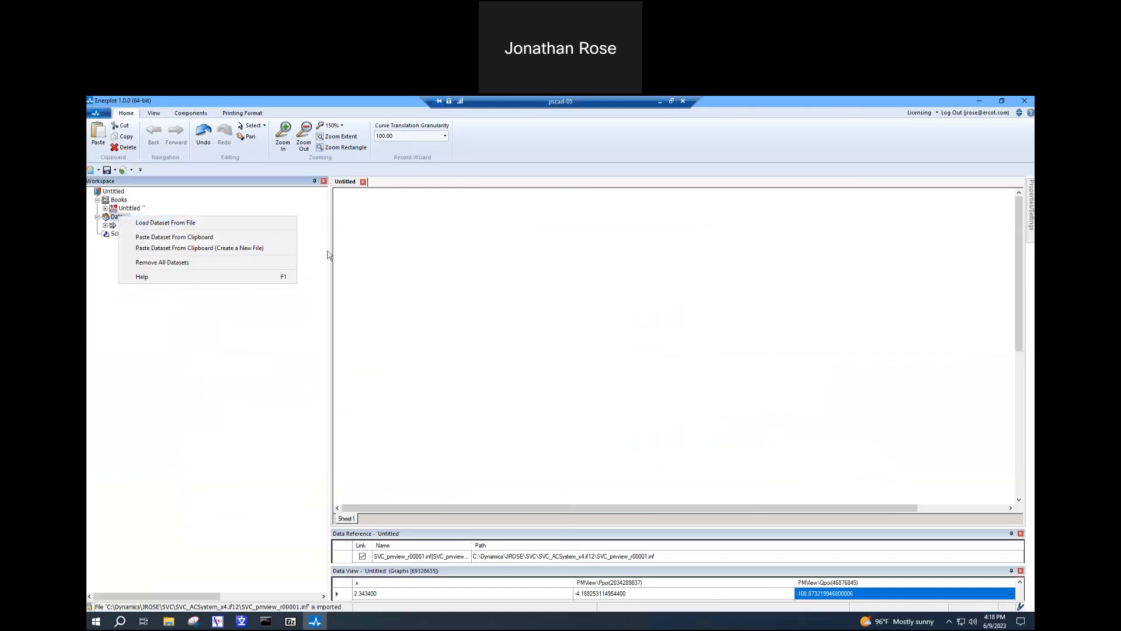
{"action": "left_click", "coordinate": [198, 225]}
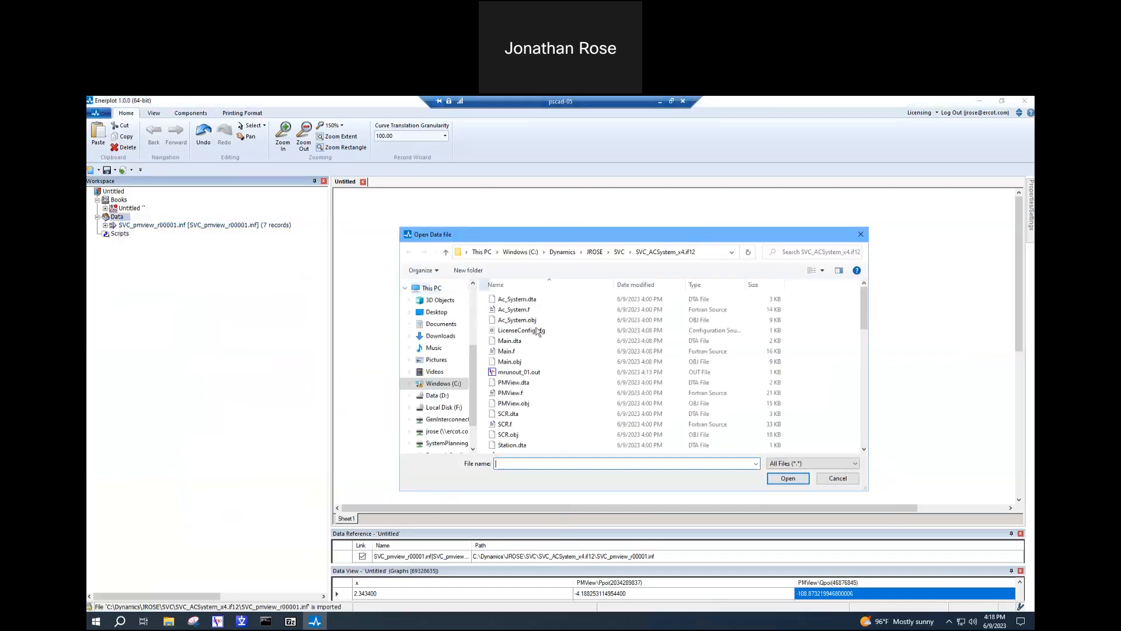
{"action": "left_click_drag", "start_coordinate": [863, 325], "coordinate": [864, 387]}
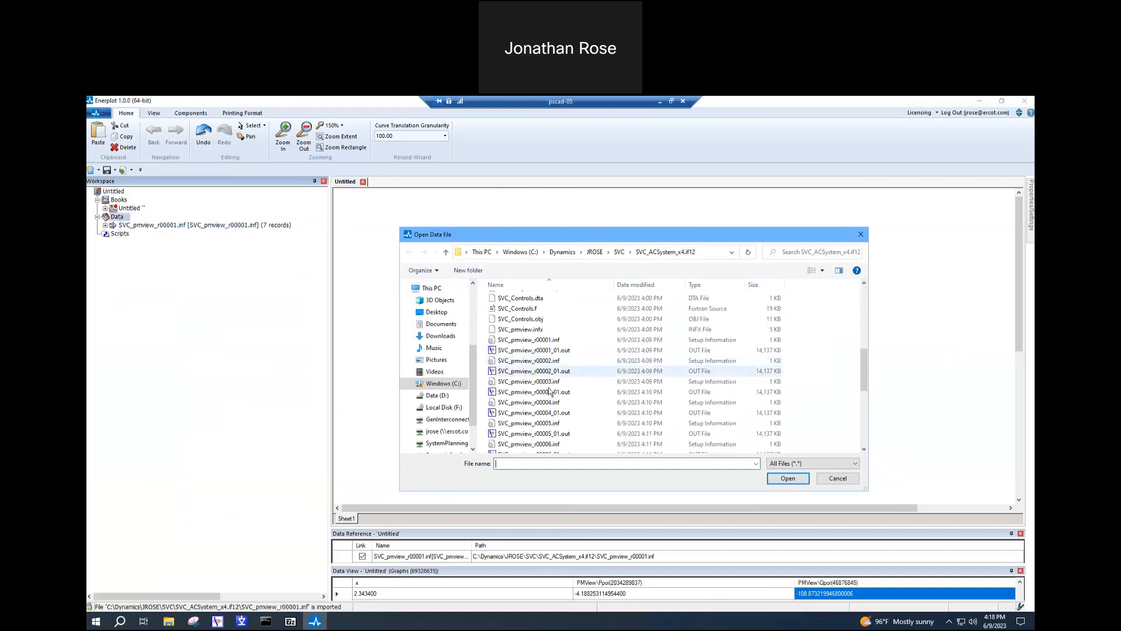
{"action": "left_click", "coordinate": [835, 461]}
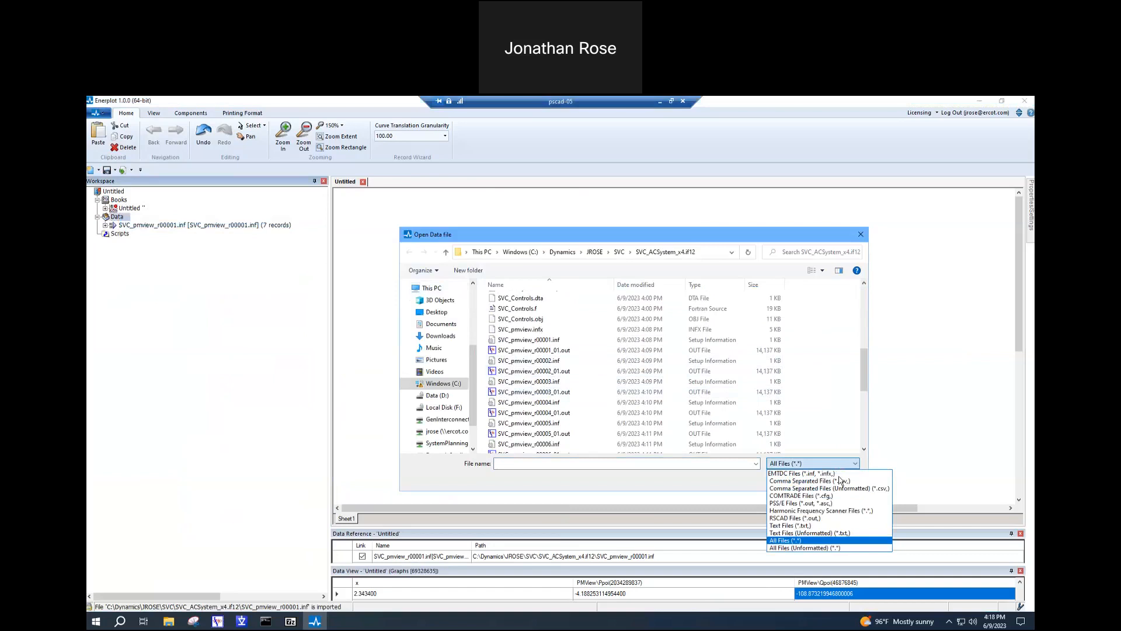
{"action": "left_click", "coordinate": [837, 478]}
{"action": "left_click", "coordinate": [837, 478]}
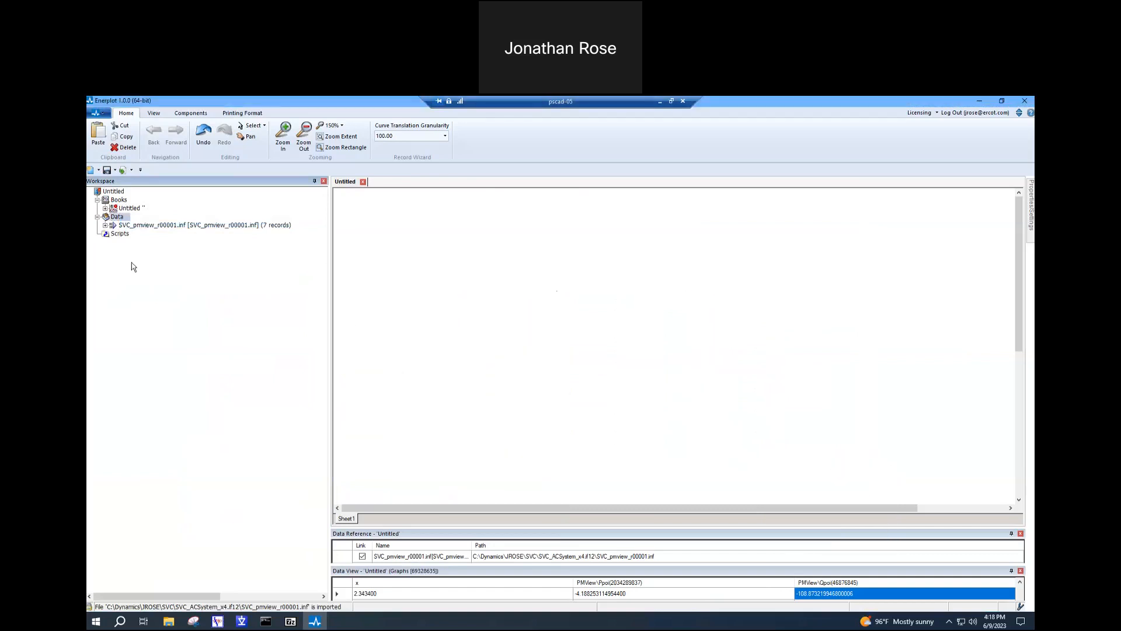
- Load SVC_pmview_r00002.inf from the SVC_ACSystem_x4.if12 folder as a second dataset, listing only EMTDC files (*.inf, *.infx)
{"action": "right_click", "coordinate": [118, 221]}
{"action": "left_click", "coordinate": [153, 226]}
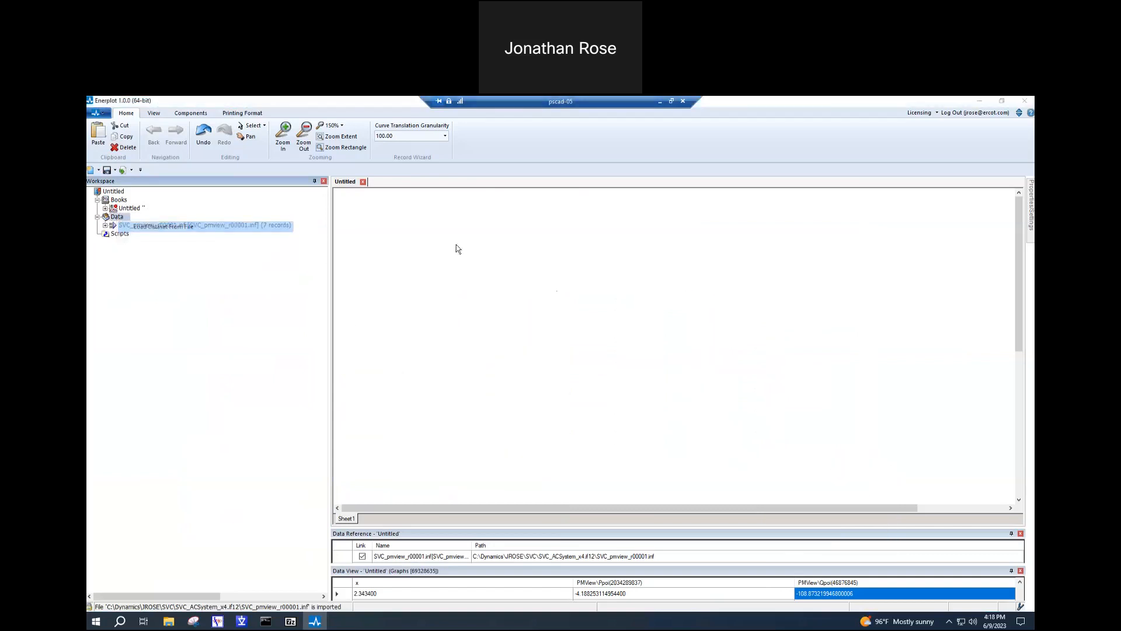
{"action": "left_click", "coordinate": [811, 464]}
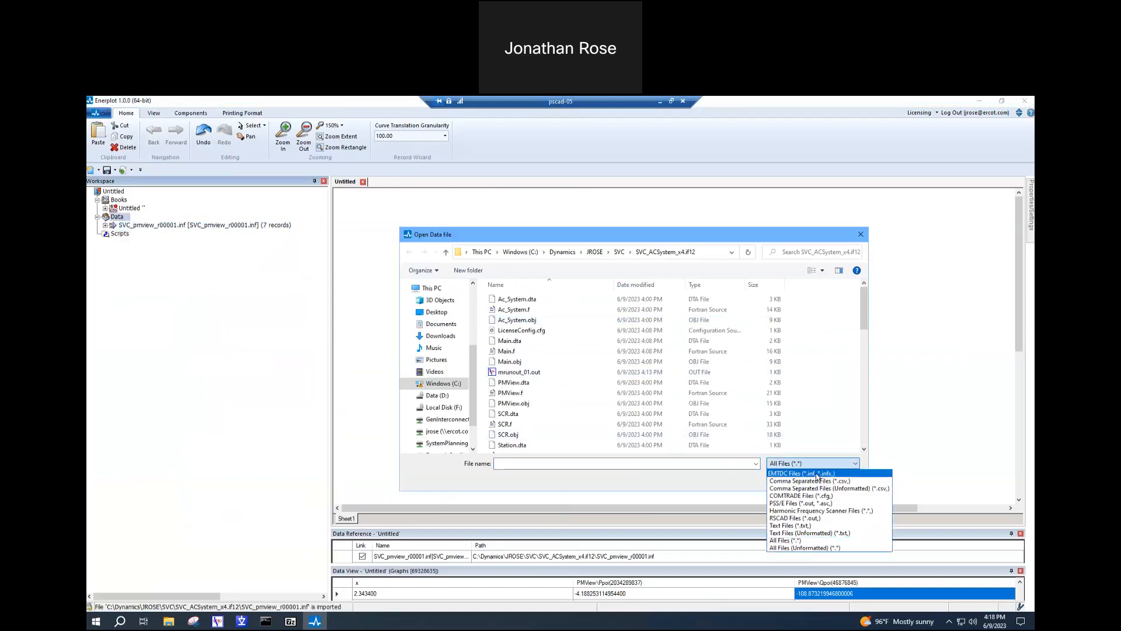
{"action": "left_click", "coordinate": [818, 473]}
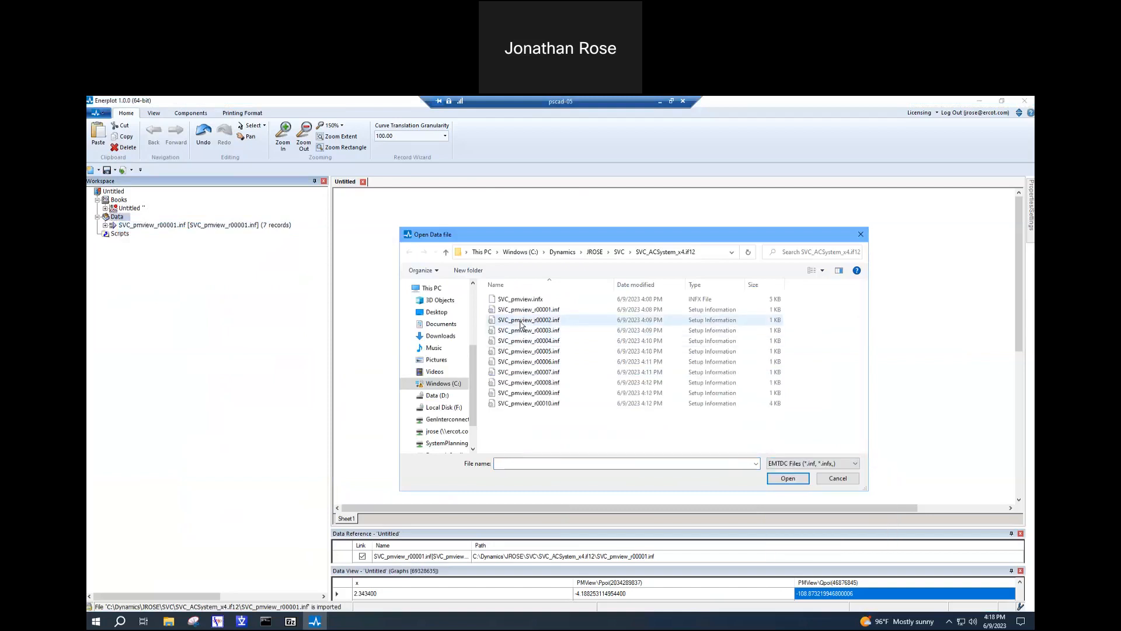
{"action": "double_click", "coordinate": [521, 320]}
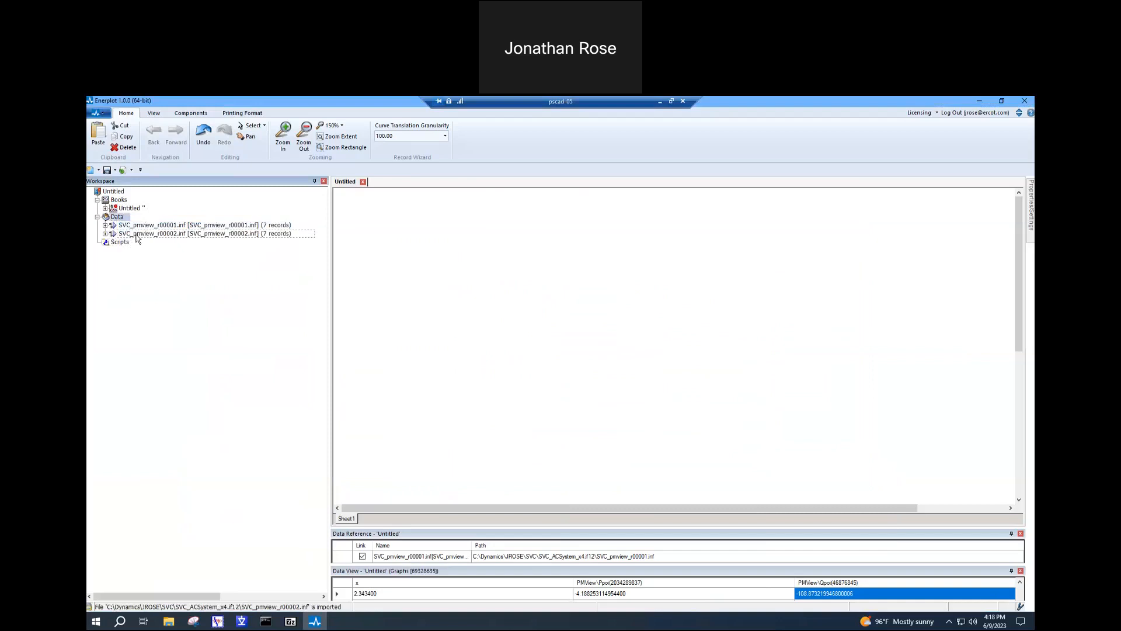
- Add a new empty graph frame near the upper-left corner of the cleared Sheet1
{"action": "right_click", "coordinate": [384, 216]}
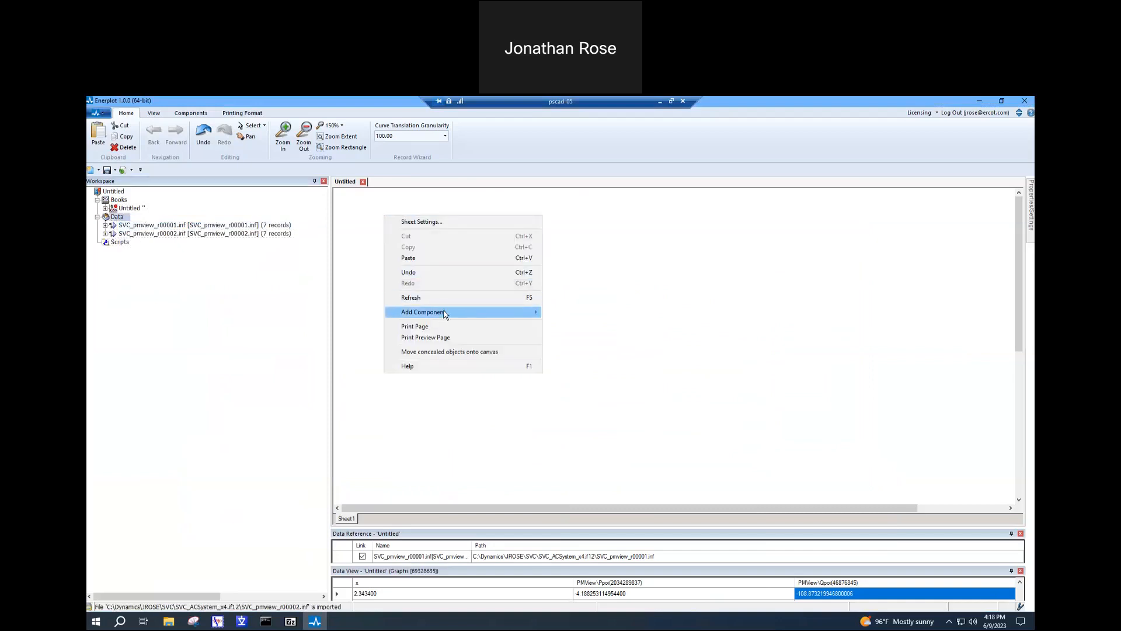
{"action": "mouse_move", "coordinate": [445, 314]}
{"action": "left_click", "coordinate": [569, 310]}
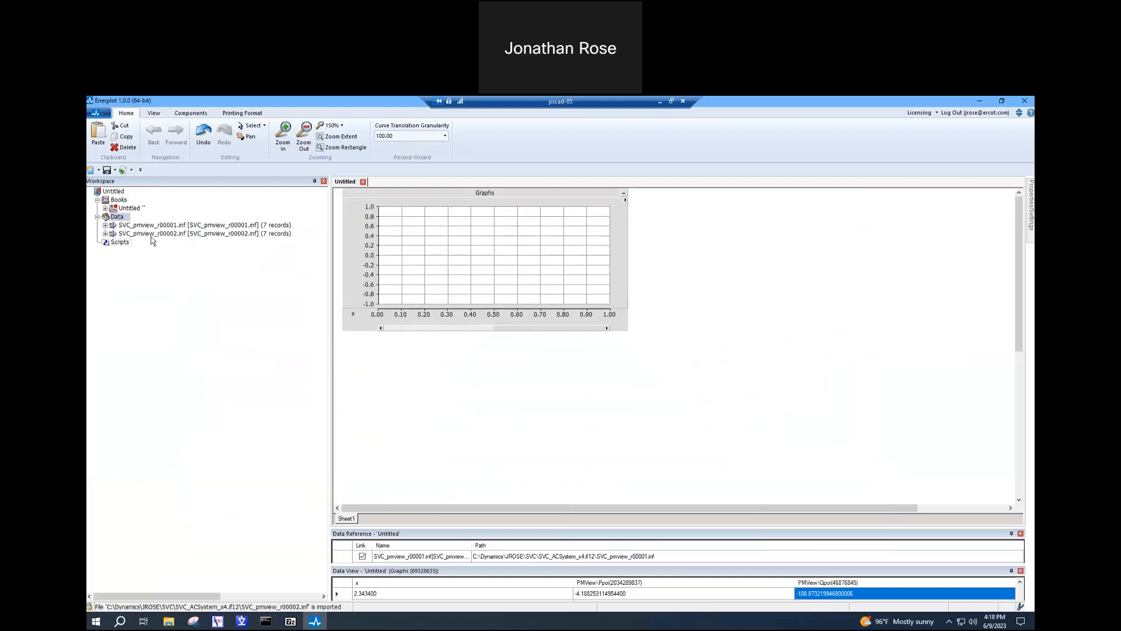
- Plot the Ppoi record from the SVC_pmview_r00002.inf dataset's PMView group in the empty graph on Sheet1
{"action": "left_click", "coordinate": [105, 234]}
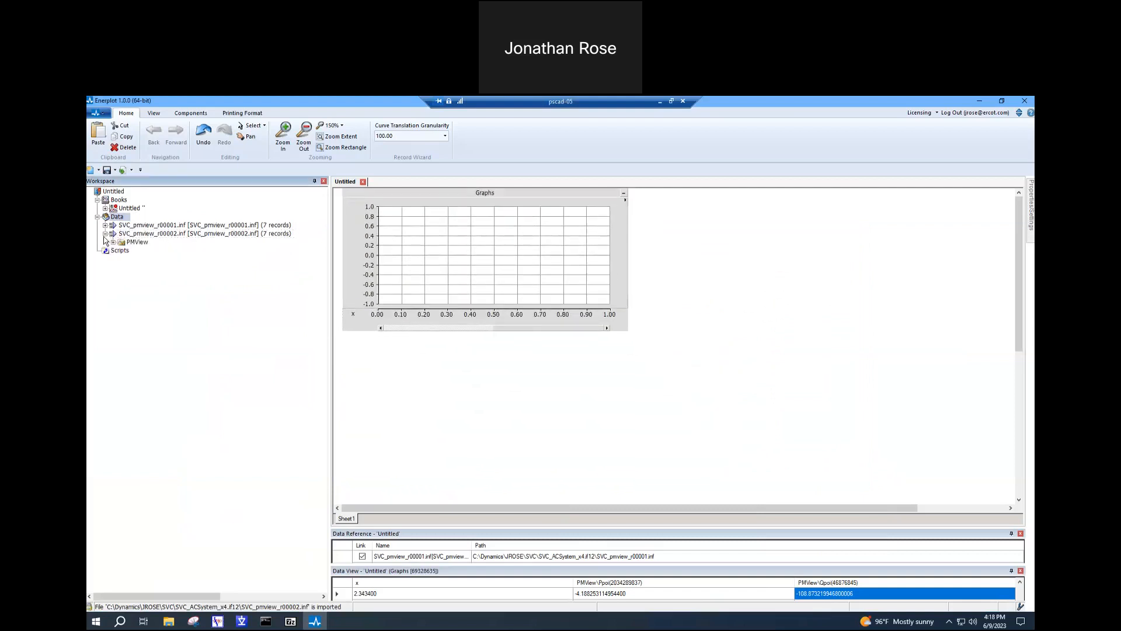
{"action": "left_click", "coordinate": [113, 243]}
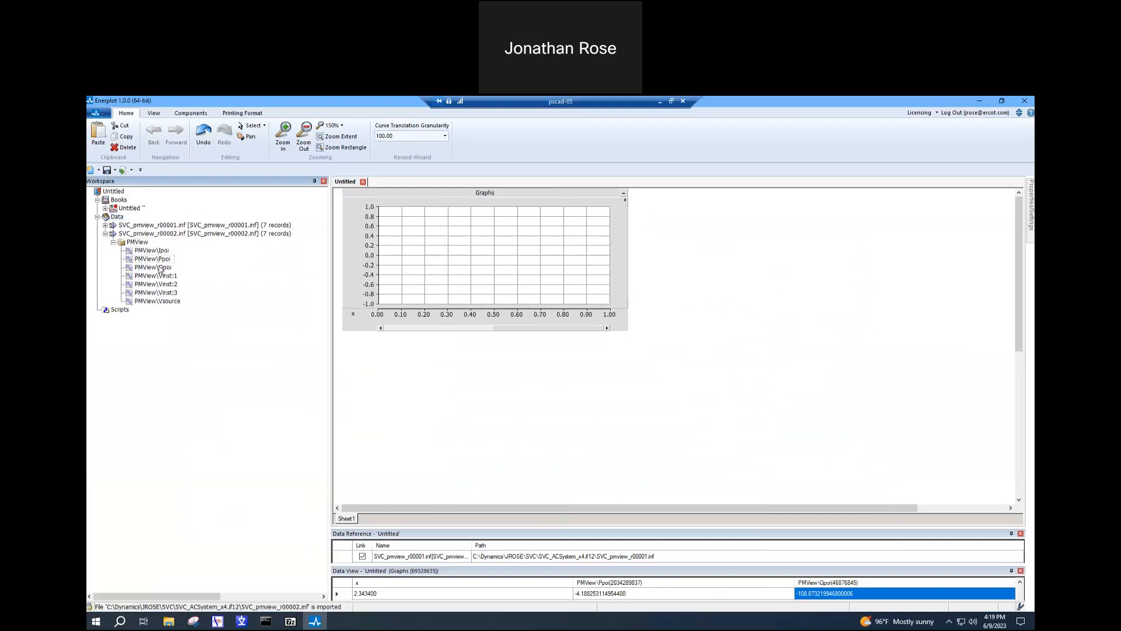
{"action": "right_click", "coordinate": [152, 260]}
{"action": "left_click", "coordinate": [181, 266]}
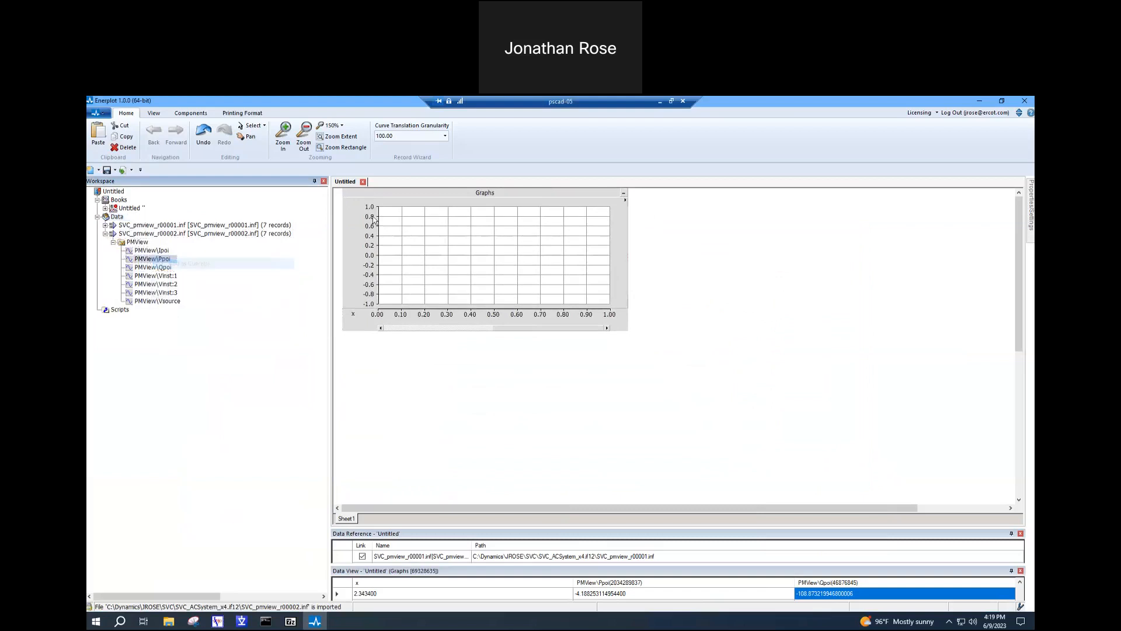
{"action": "right_click", "coordinate": [401, 215]}
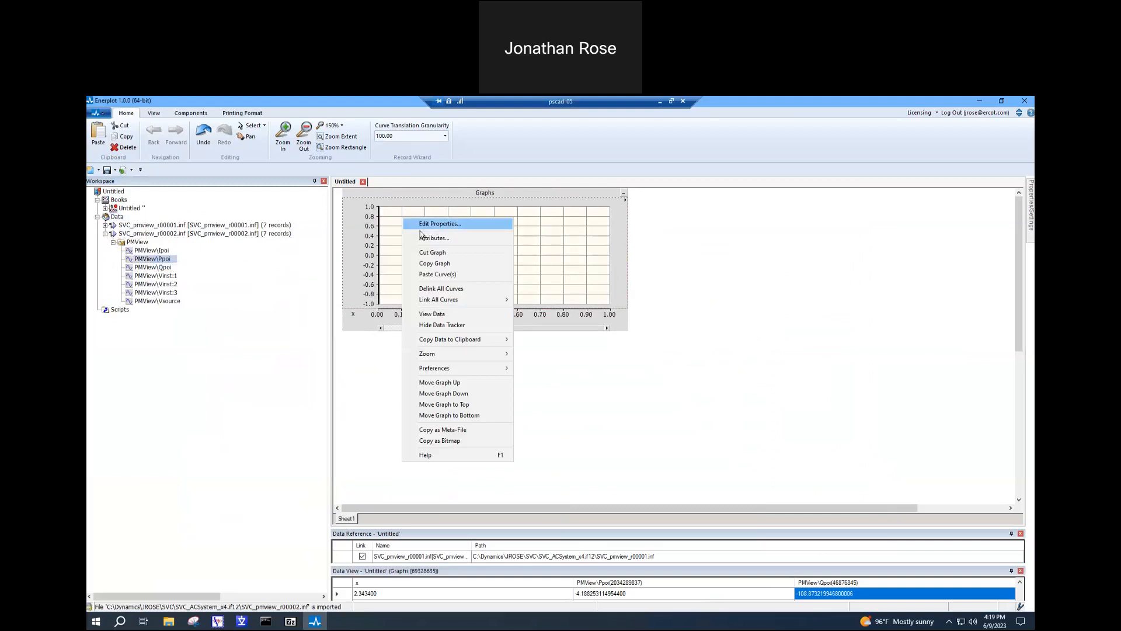
{"action": "left_click", "coordinate": [430, 275]}
{"action": "left_click", "coordinate": [458, 290]}
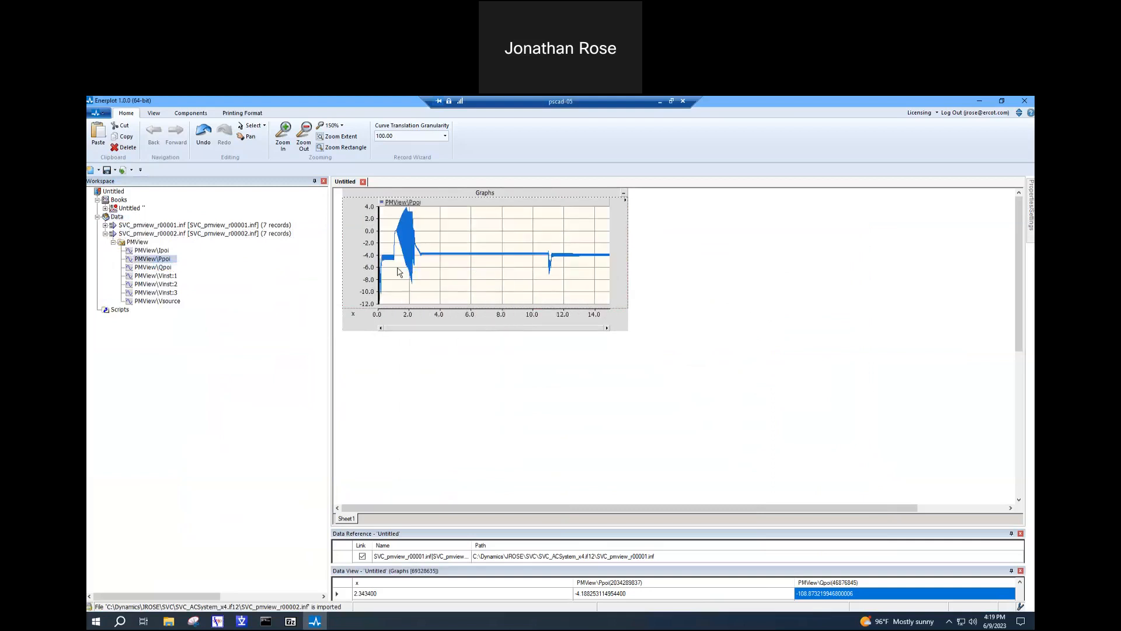
- Add the Qpoi record of SVC_pmview_r00002.inf to the graph holding Ppoi and fit its vertical axis to both curves
{"action": "right_click", "coordinate": [146, 268]}
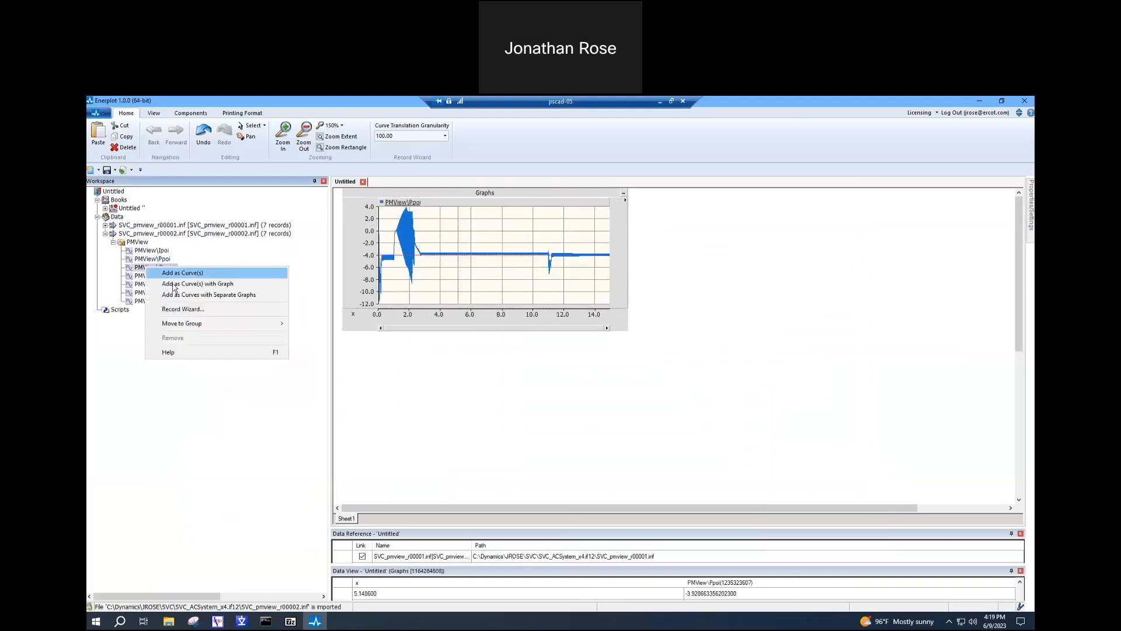
{"action": "left_click", "coordinate": [173, 275]}
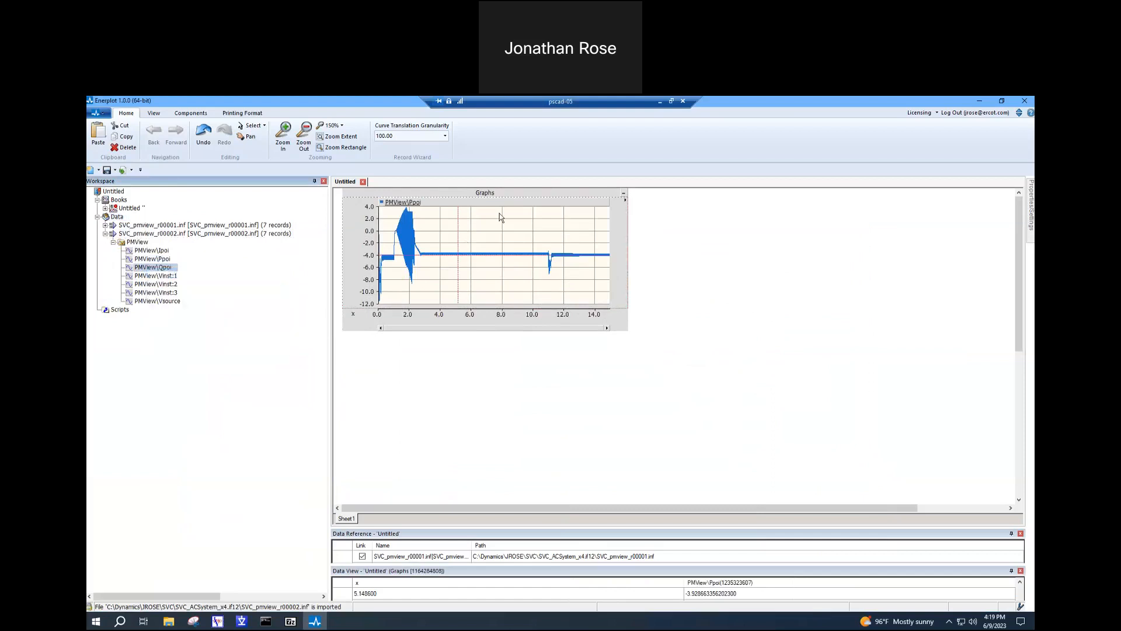
{"action": "right_click", "coordinate": [499, 212]}
{"action": "left_click", "coordinate": [533, 270]}
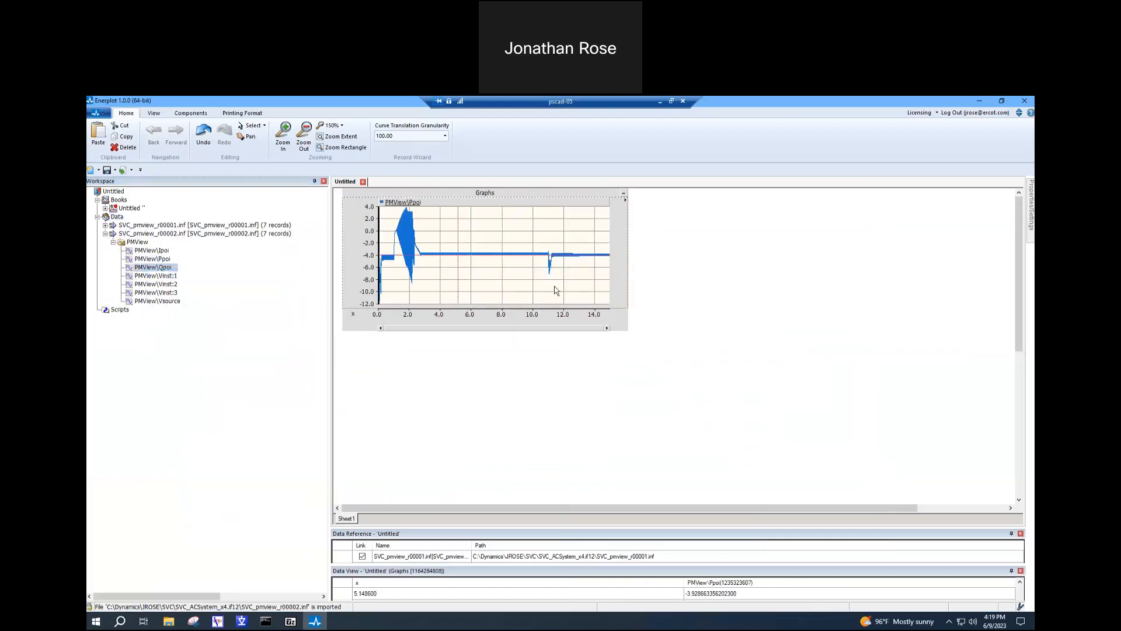
{"action": "left_click", "coordinate": [514, 278]}
{"action": "key", "text": "y"}
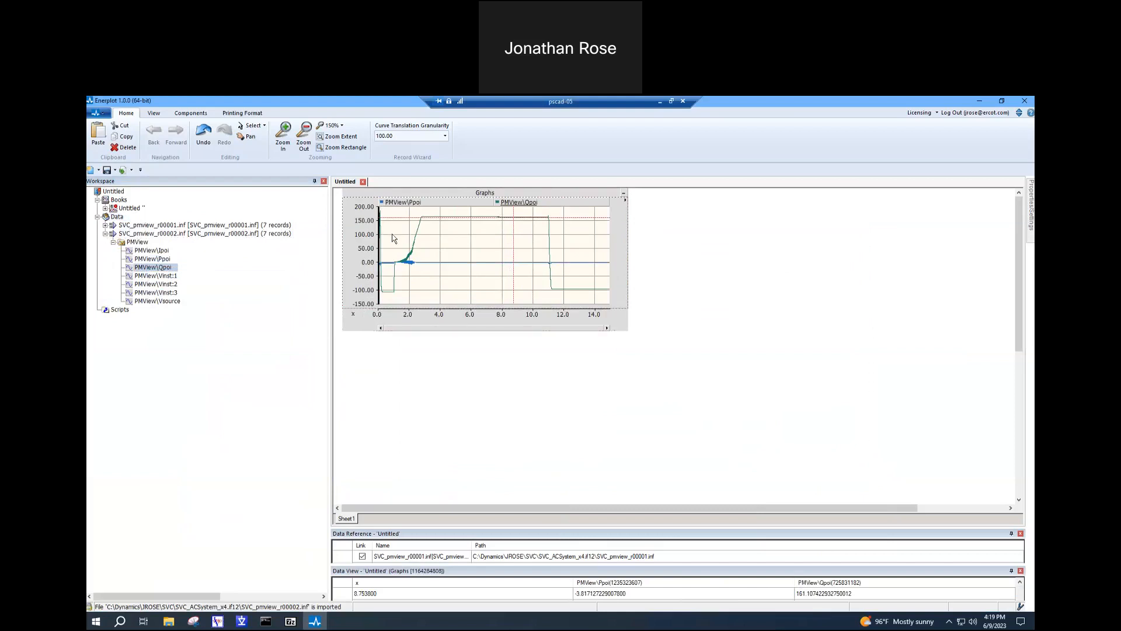
- Add a second analog overlay graph below the Ppoi/Qpoi graph and stretch the frame downward to give both more height
{"action": "right_click", "coordinate": [455, 197]}
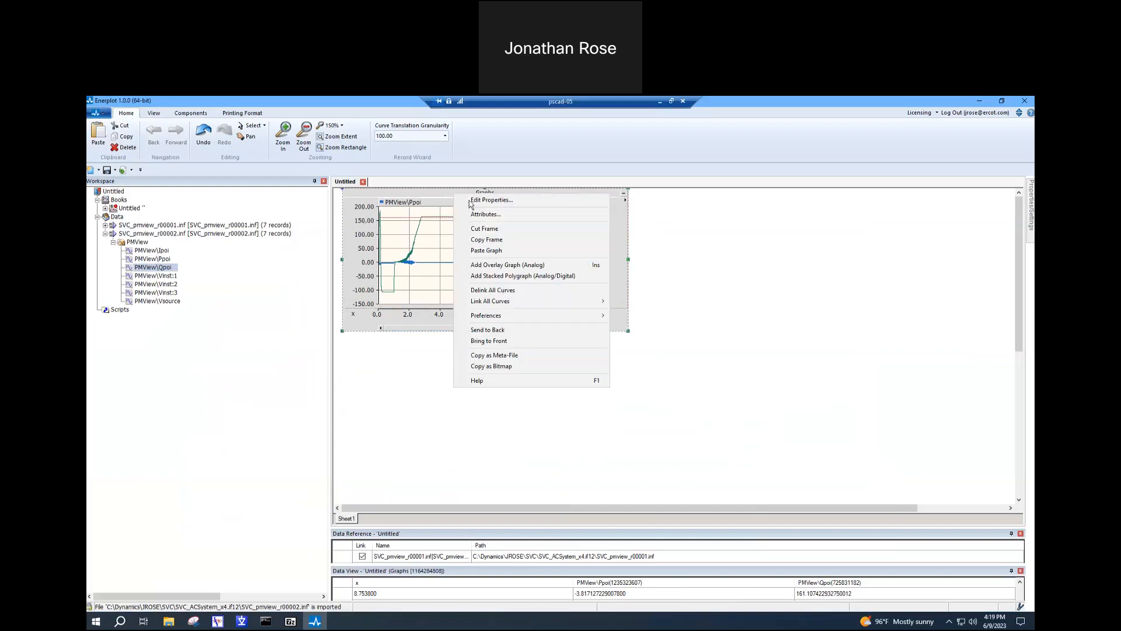
{"action": "left_click", "coordinate": [500, 268]}
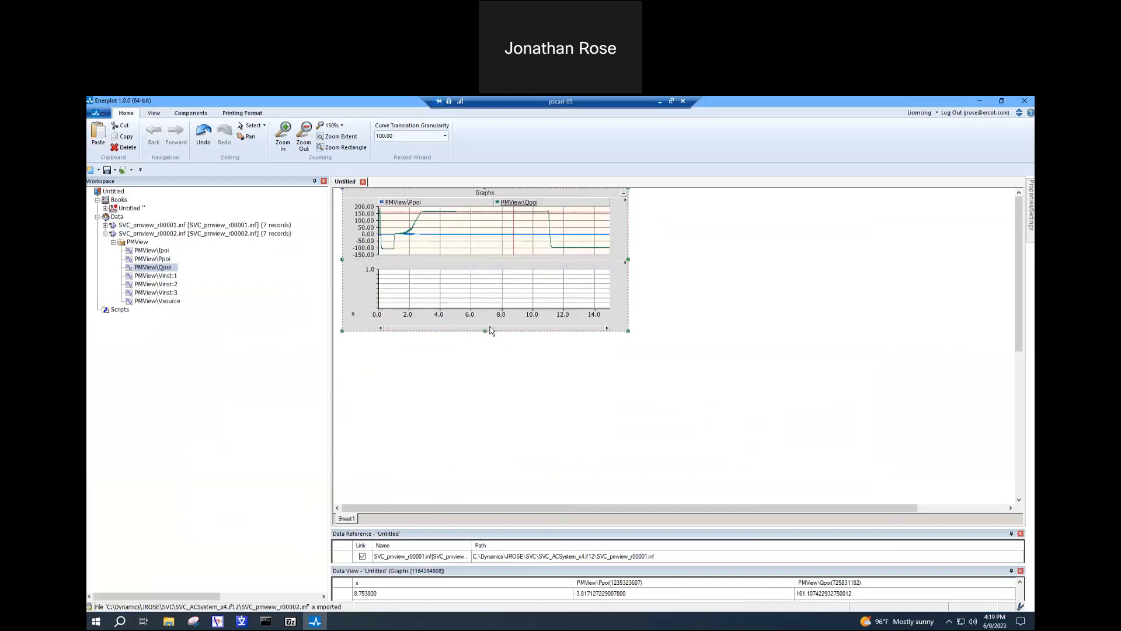
{"action": "left_click_drag", "start_coordinate": [485, 332], "coordinate": [494, 404]}
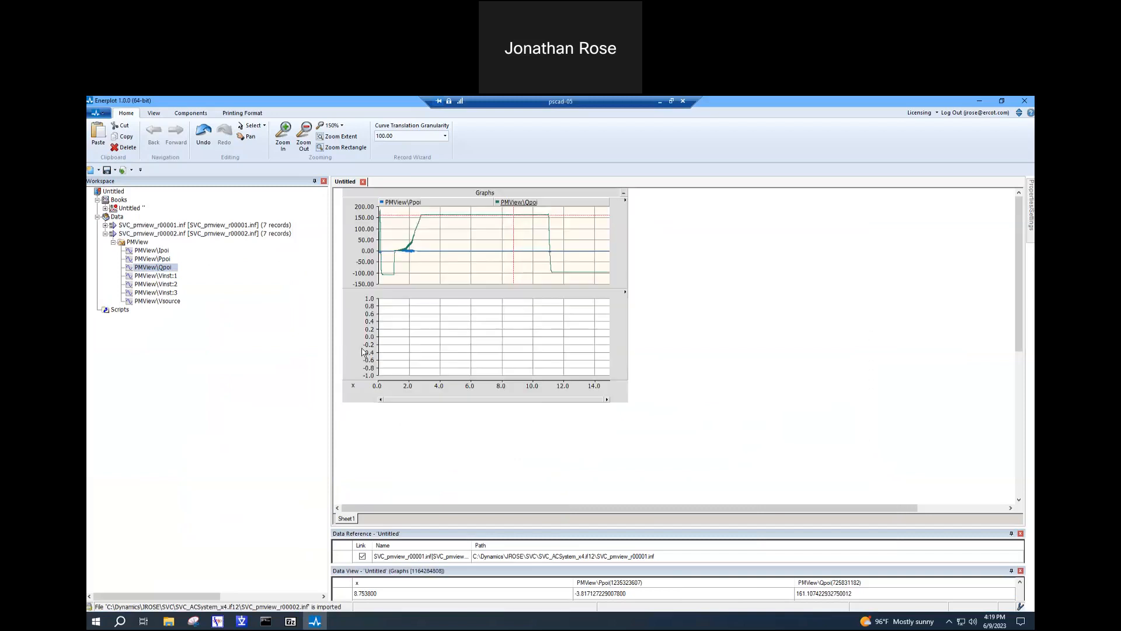
- Plot the Vsource record of SVC_pmview_r00002.inf in the empty lower graph and collapse that dataset
{"action": "right_click", "coordinate": [167, 307]}
{"action": "left_click", "coordinate": [180, 309]}
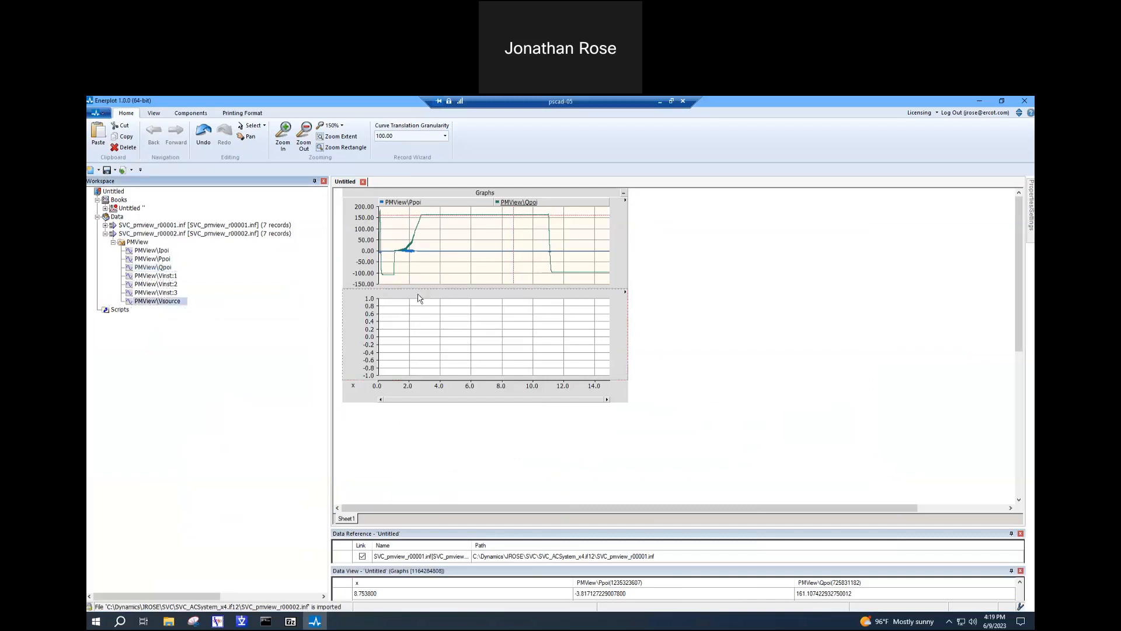
{"action": "right_click", "coordinate": [432, 311]}
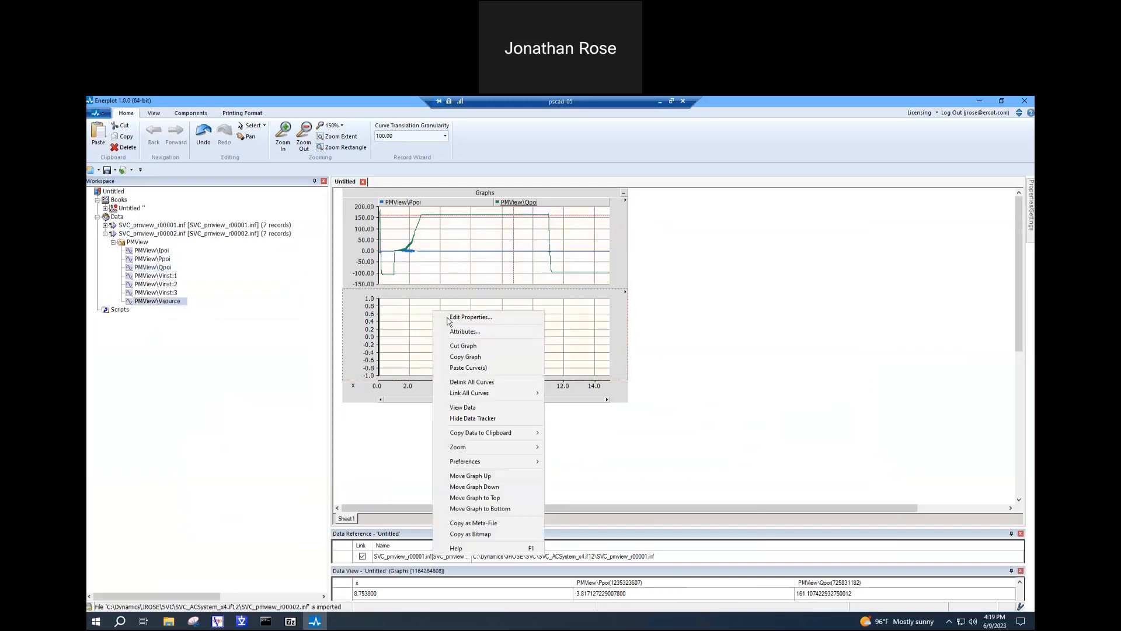
{"action": "left_click", "coordinate": [468, 369]}
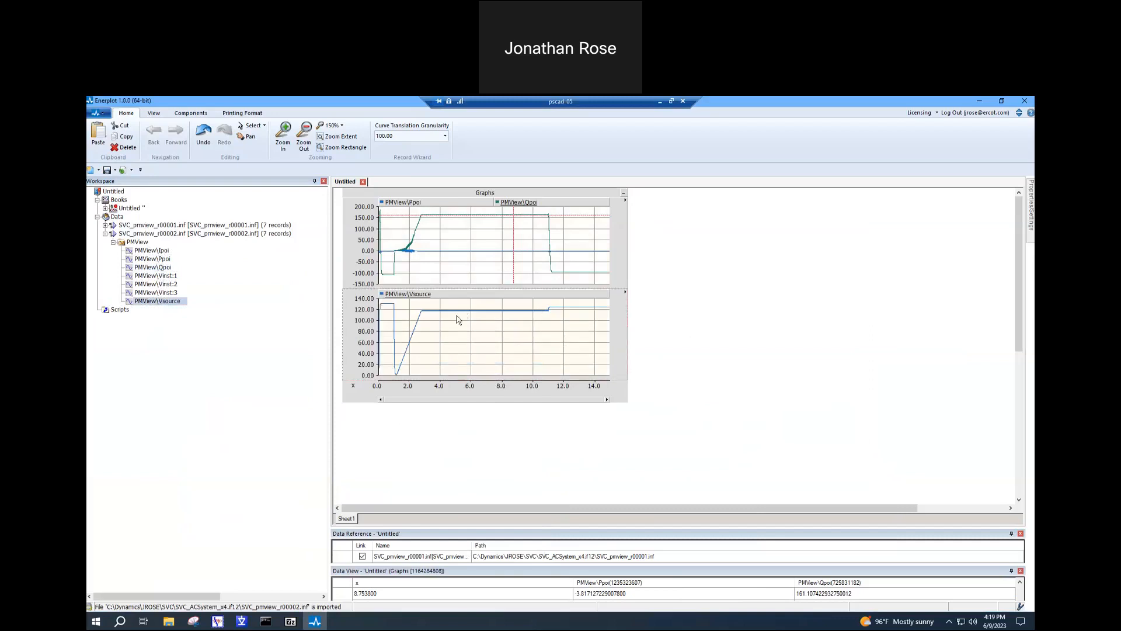
{"action": "left_click", "coordinate": [402, 274]}
{"action": "left_click", "coordinate": [107, 234]}
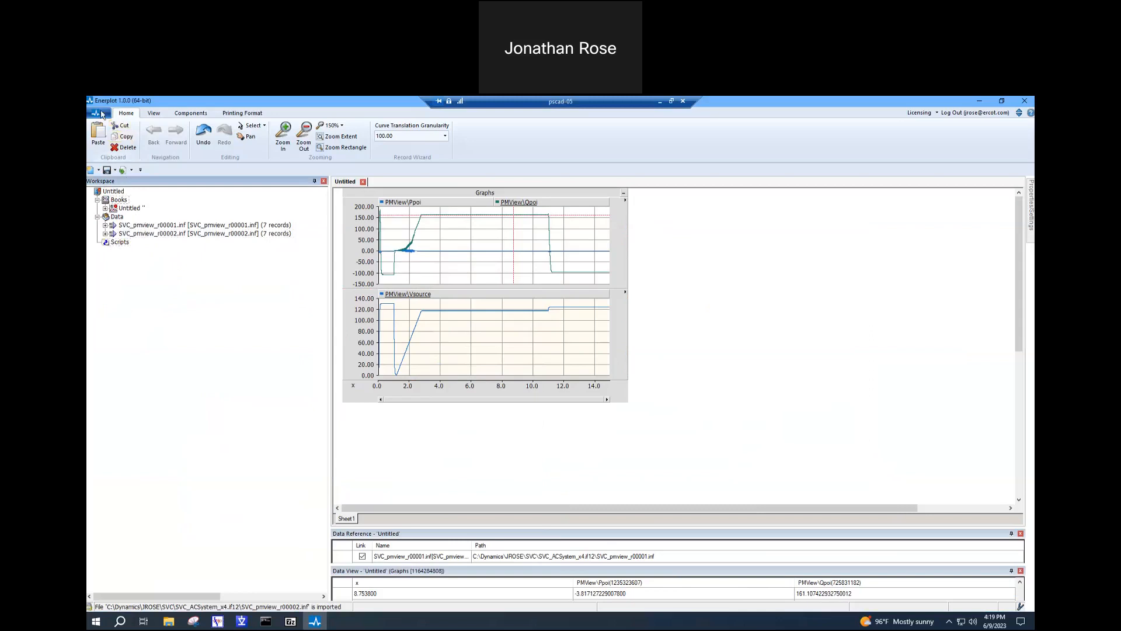
- Load SVC_pmview_r00003.inf as a third dataset, listing only EMTDC files (*.inf, *.infx), and expand its PMView group of records
{"action": "right_click", "coordinate": [117, 216]}
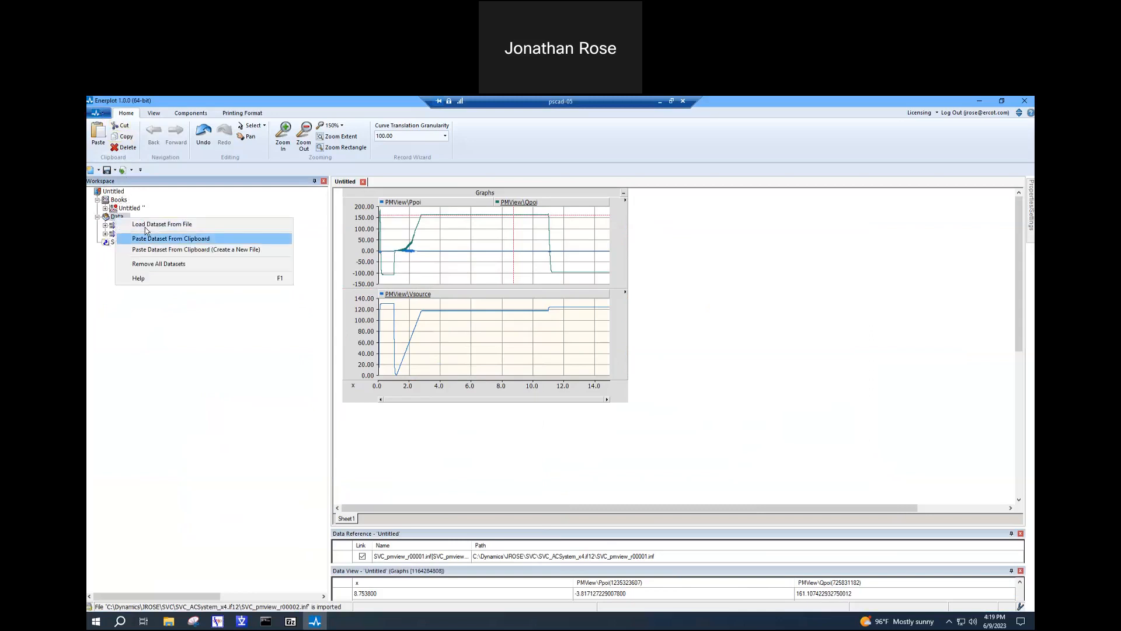
{"action": "left_click", "coordinate": [138, 224]}
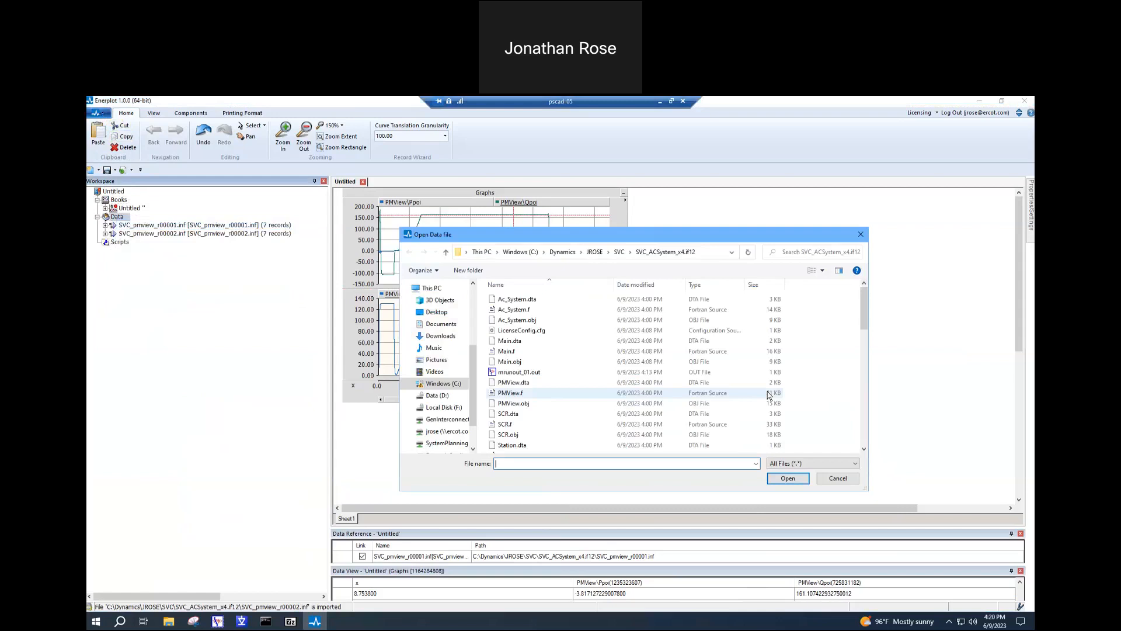
{"action": "left_click", "coordinate": [792, 464]}
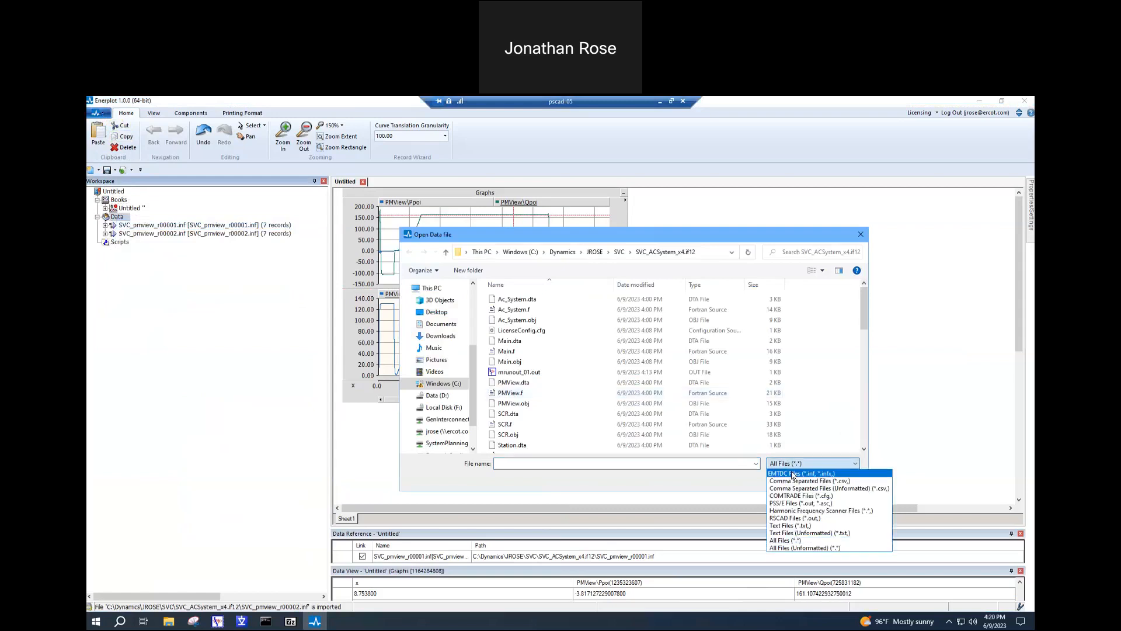
{"action": "left_click", "coordinate": [793, 474]}
{"action": "double_click", "coordinate": [515, 332]}
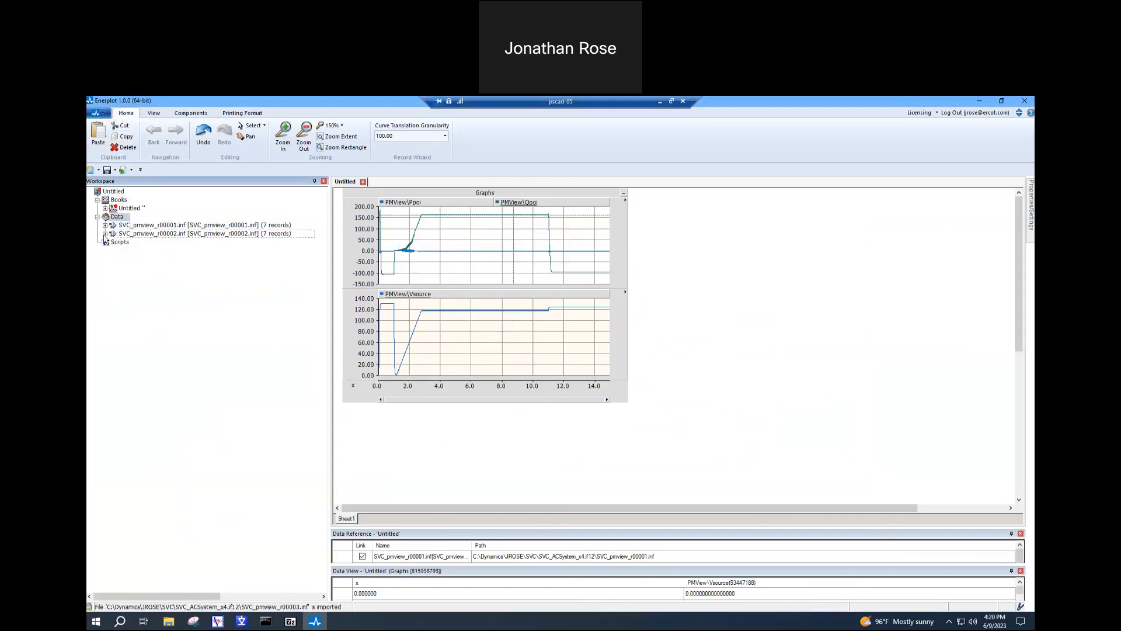
{"action": "left_click", "coordinate": [105, 242]}
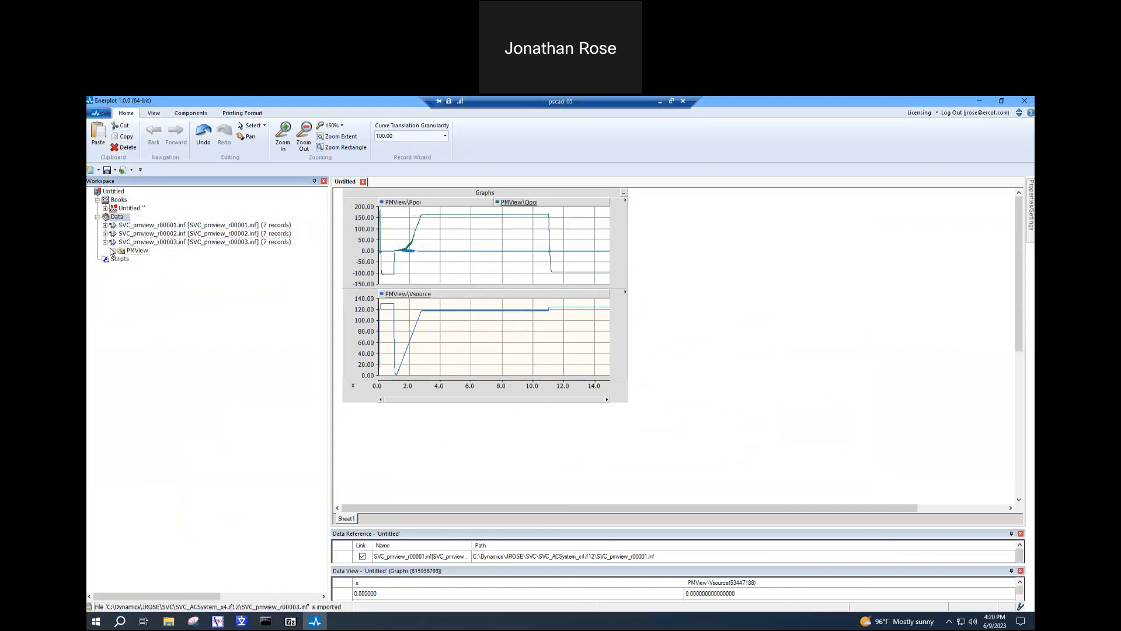
{"action": "left_click", "coordinate": [114, 251]}
- Add a new empty graph frame to the right of the existing frame on Sheet1, aligning their top edges
{"action": "right_click", "coordinate": [714, 259]}
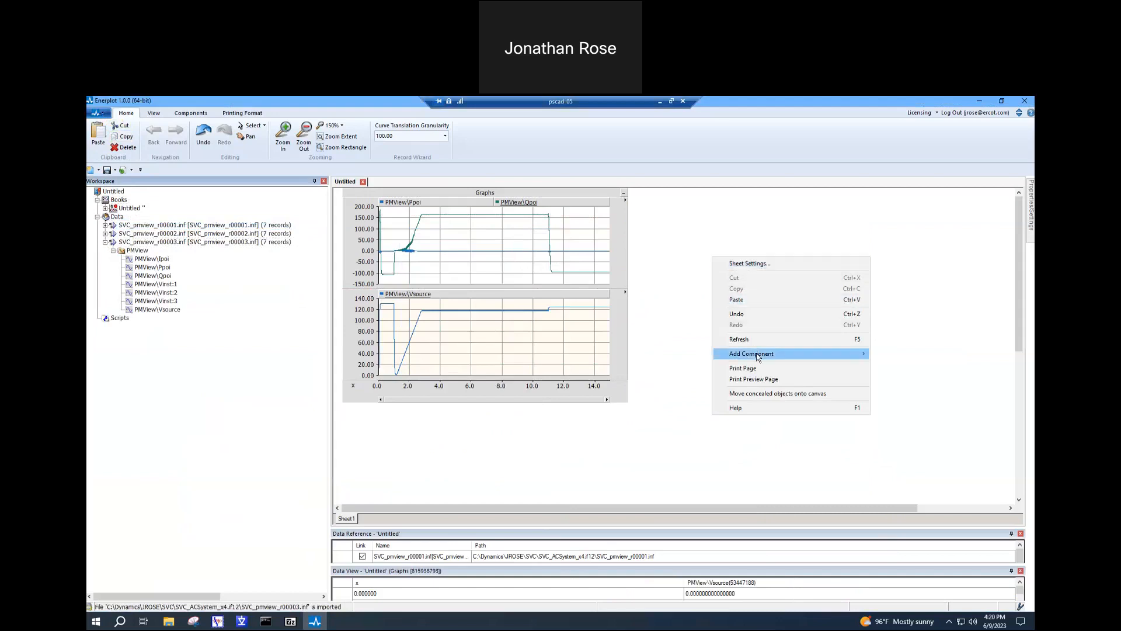
{"action": "mouse_move", "coordinate": [862, 353]}
{"action": "left_click", "coordinate": [900, 354]}
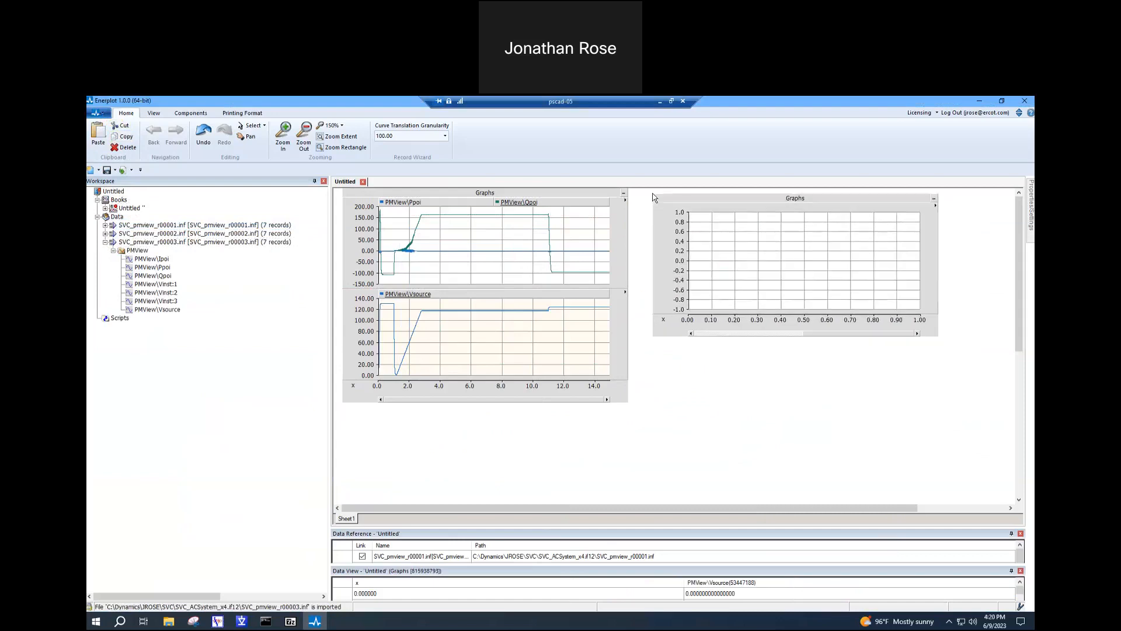
{"action": "left_click", "coordinate": [651, 193]}
- Add a second analog overlay graph to the new empty frame and stretch the frame downward to match the neighbouring frame's height
{"action": "right_click", "coordinate": [782, 268]}
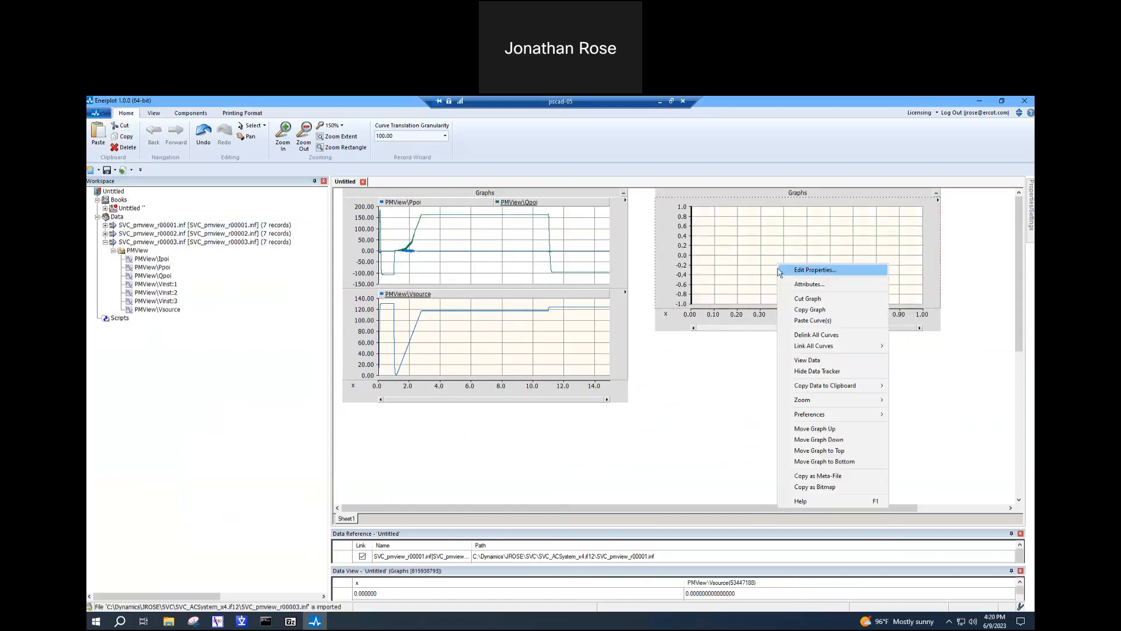
{"action": "right_click", "coordinate": [739, 197]}
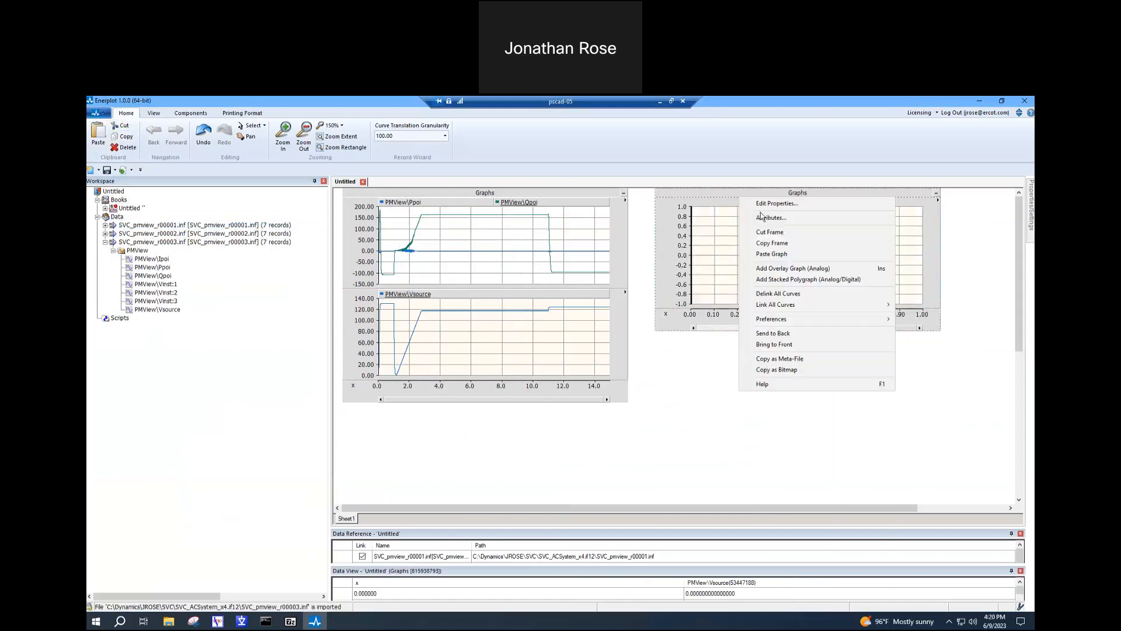
{"action": "left_click", "coordinate": [787, 272]}
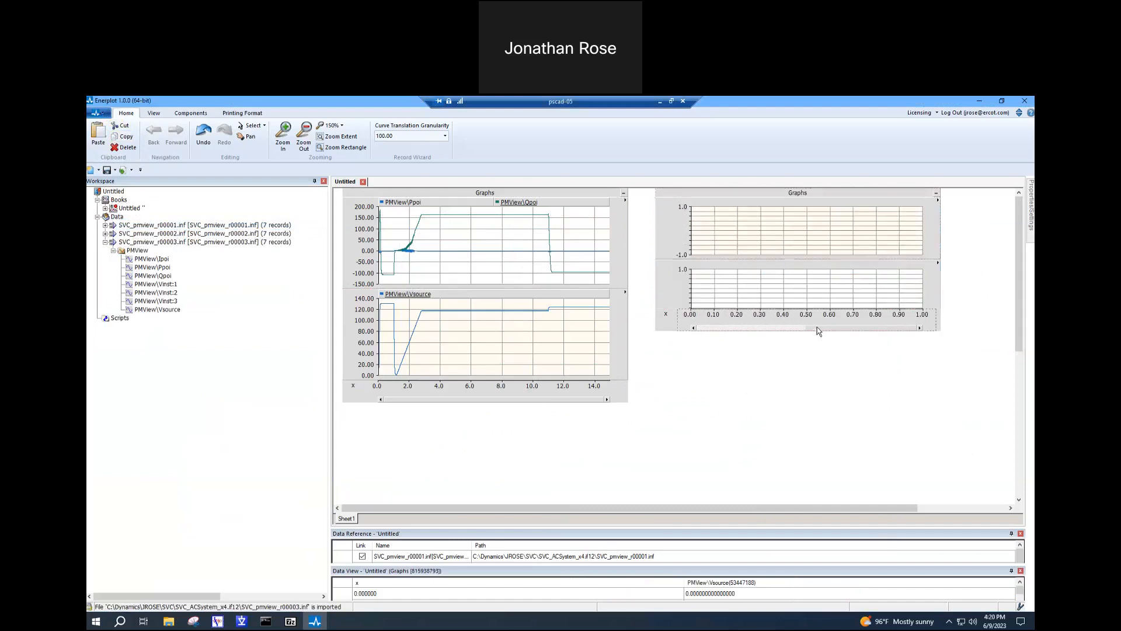
{"action": "left_click", "coordinate": [796, 240]}
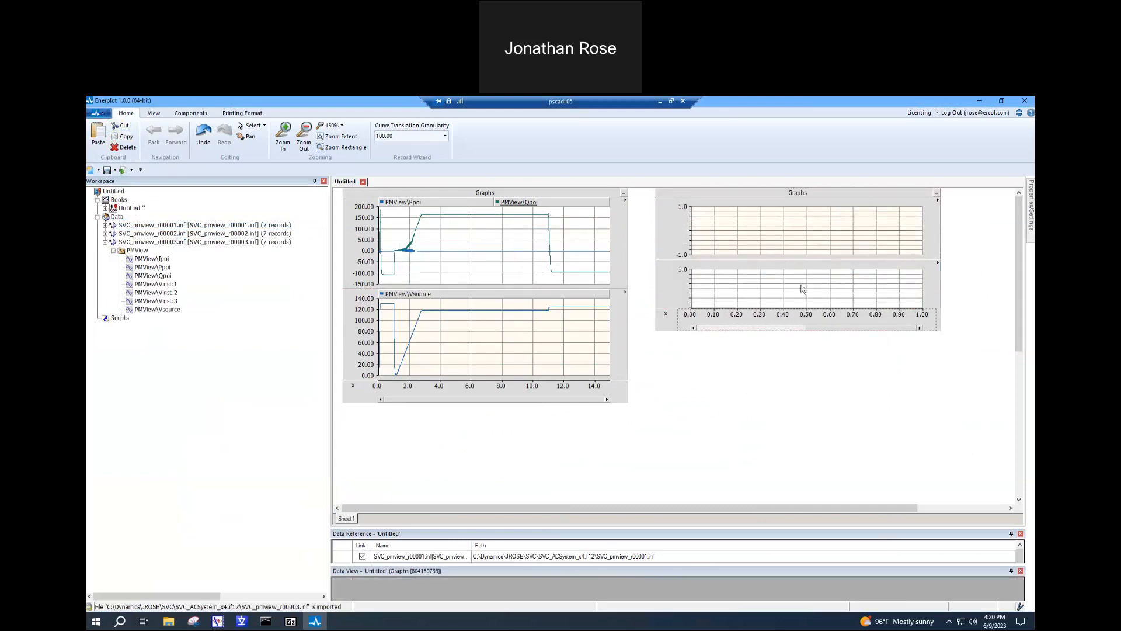
{"action": "left_click", "coordinate": [817, 329]}
{"action": "left_click", "coordinate": [805, 199]}
{"action": "left_click_drag", "start_coordinate": [800, 331], "coordinate": [803, 402]}
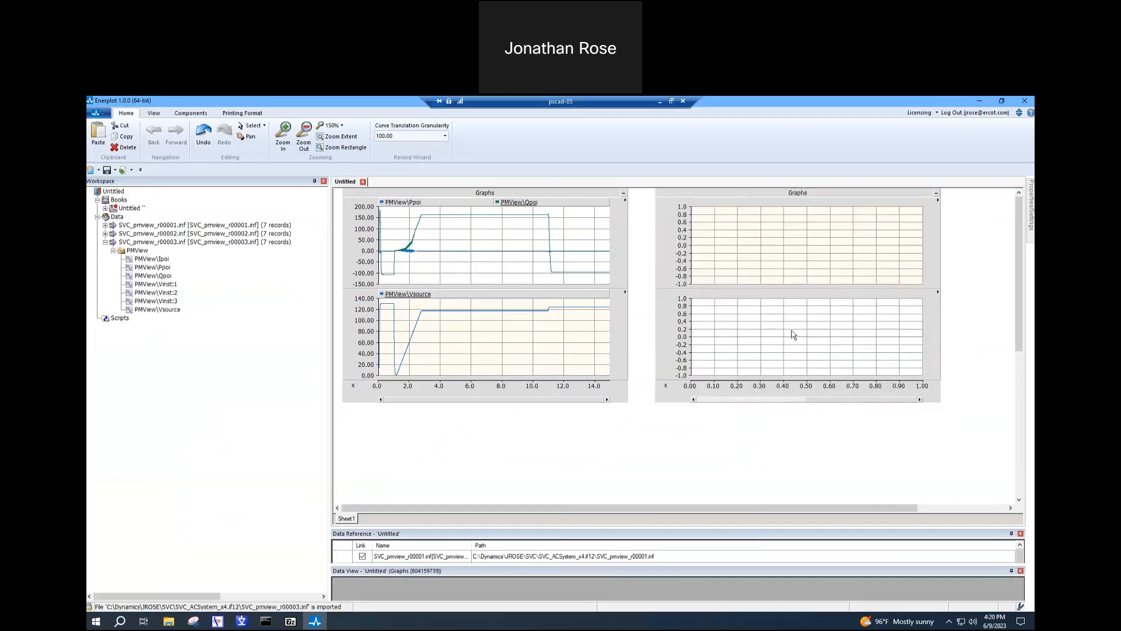
- Plot the Ppoi record of SVC_pmview_r00003.inf in the upper graph of the new frame
{"action": "left_click", "coordinate": [159, 277]}
{"action": "right_click", "coordinate": [154, 268]}
{"action": "key", "text": "Escape"}
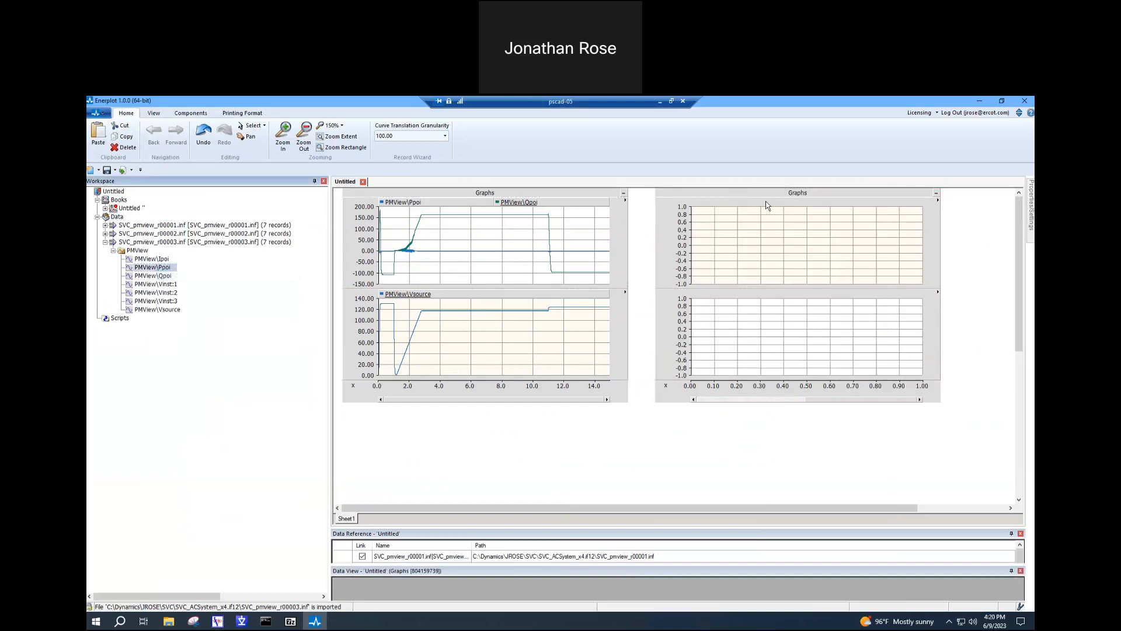
{"action": "right_click", "coordinate": [748, 227]}
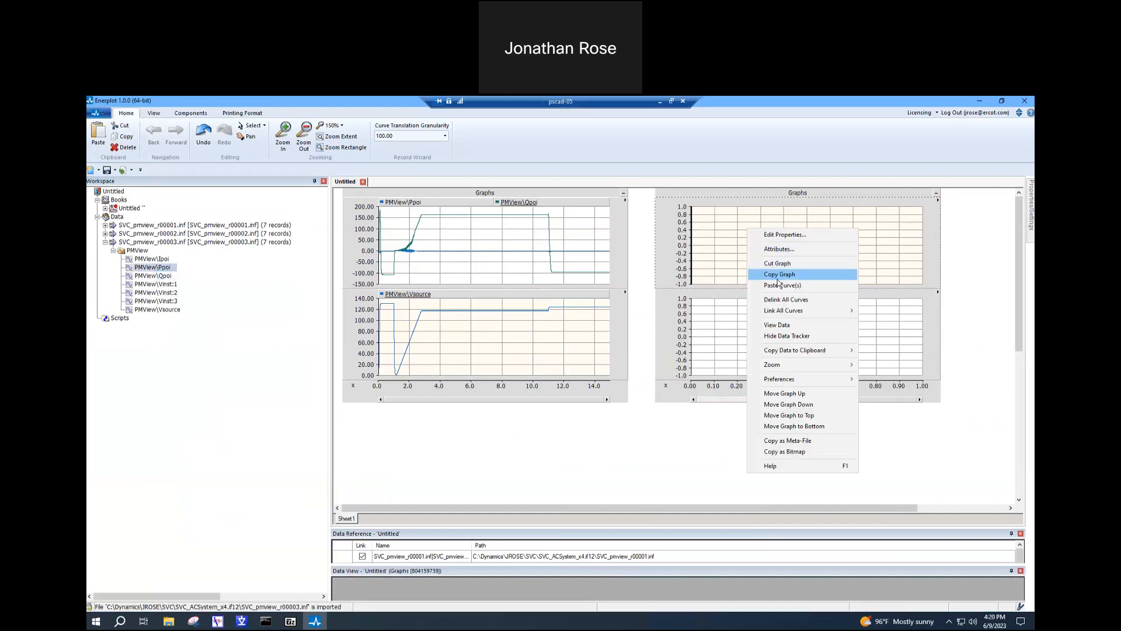
{"action": "left_click", "coordinate": [783, 285]}
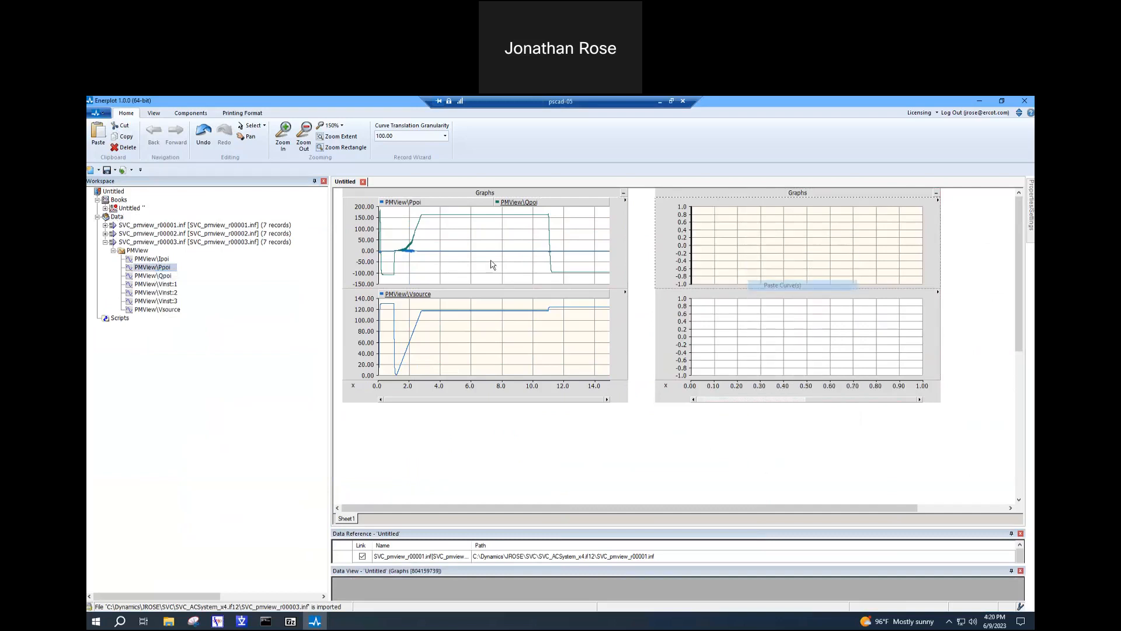
- Add the Qpoi record of SVC_pmview_r00003.inf to the same upper graph and fit its vertical axis to both curves
{"action": "left_click", "coordinate": [163, 278]}
{"action": "right_click", "coordinate": [164, 280]}
{"action": "left_click", "coordinate": [175, 284]}
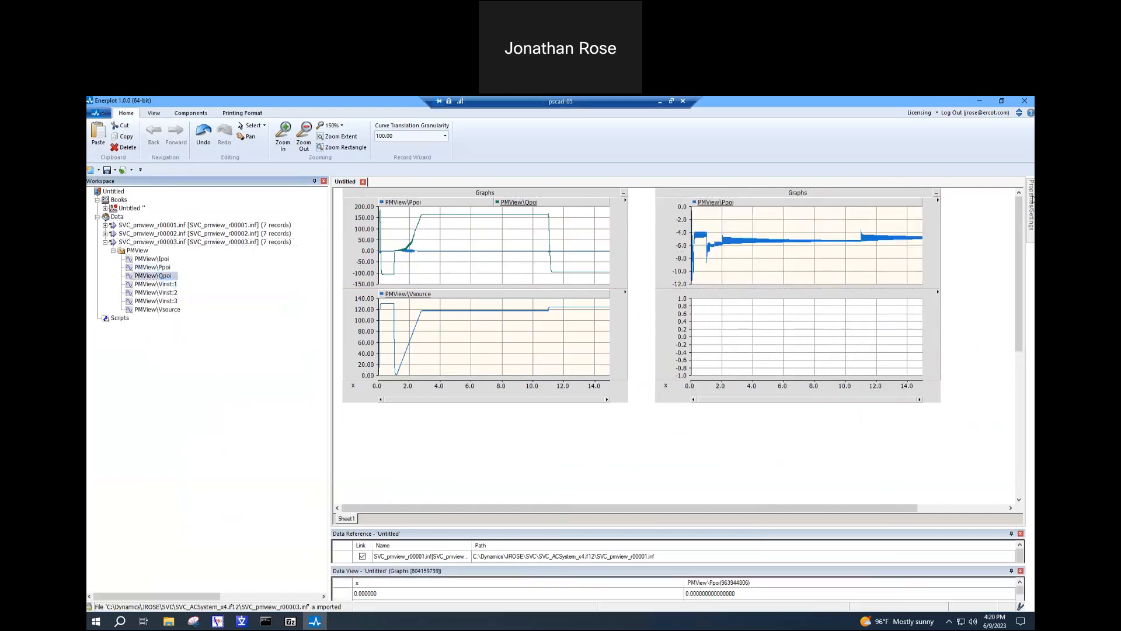
{"action": "right_click", "coordinate": [861, 242]}
{"action": "left_click", "coordinate": [882, 296]}
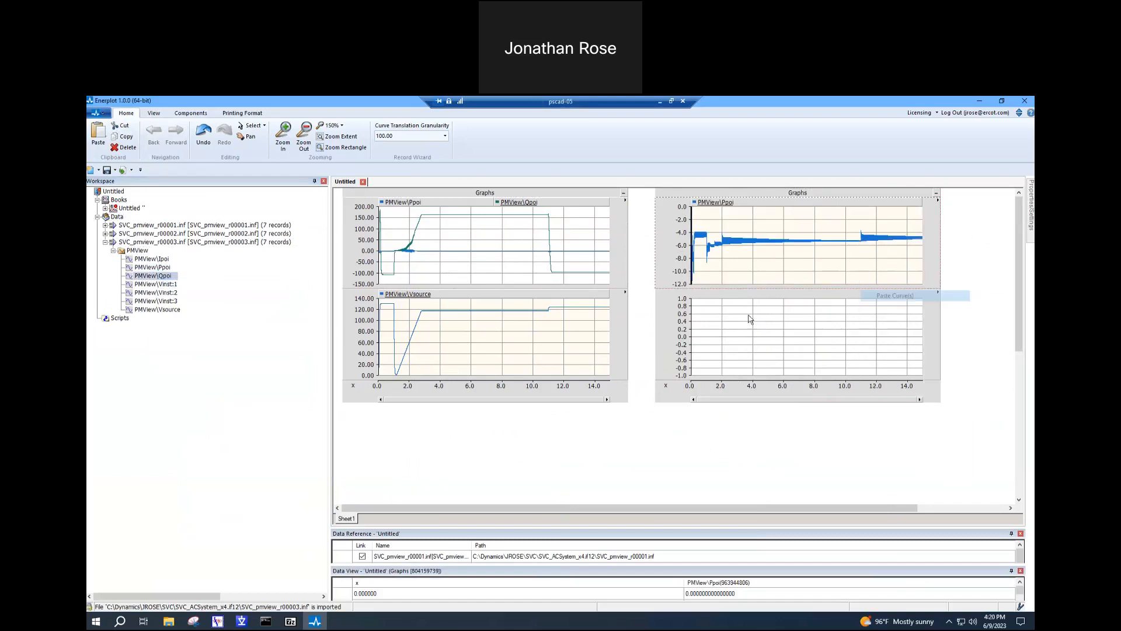
{"action": "left_click", "coordinate": [790, 265]}
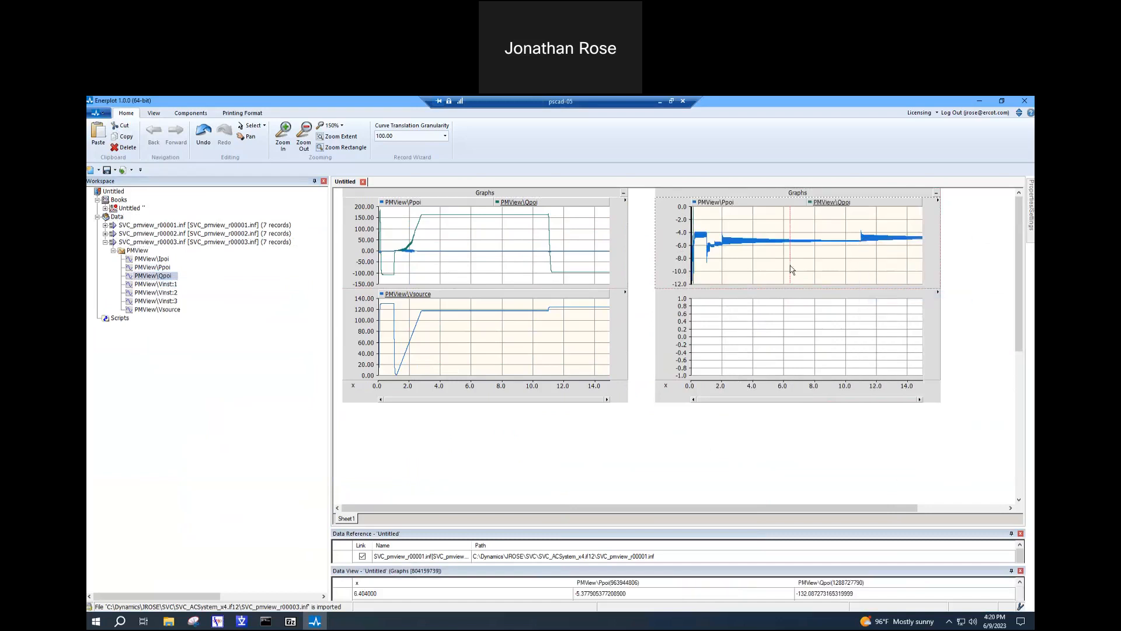
- Plot the Vsource record of SVC_pmview_r00003.inf in the empty lower graph of the new frame and fit its vertical axis to the curve
{"action": "right_click", "coordinate": [143, 311]}
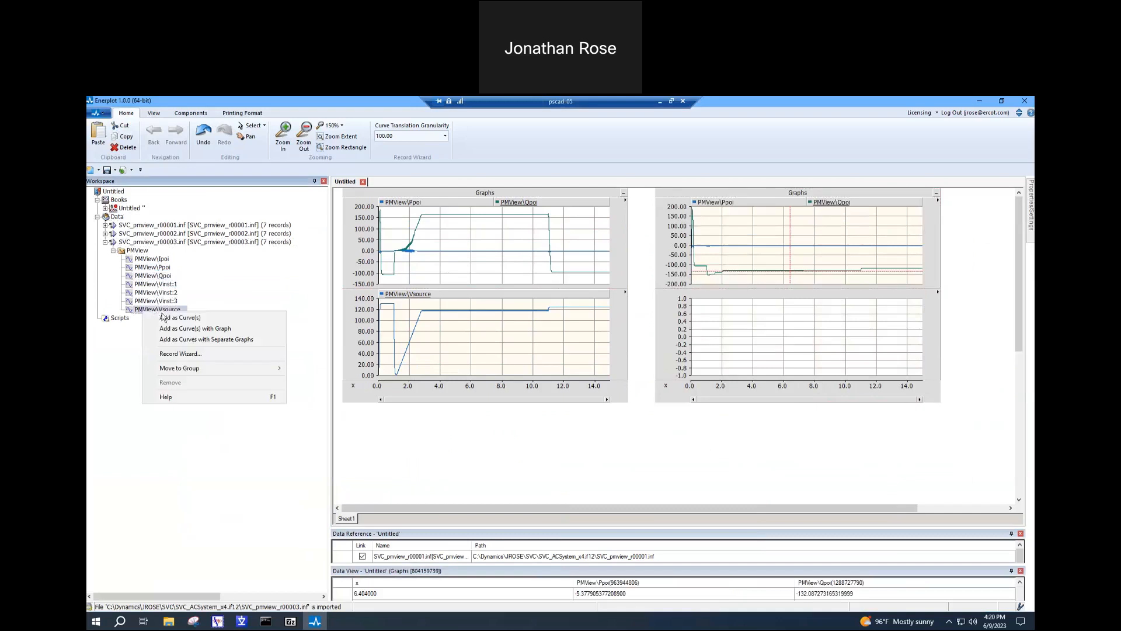
{"action": "left_click", "coordinate": [170, 321]}
{"action": "right_click", "coordinate": [811, 332]}
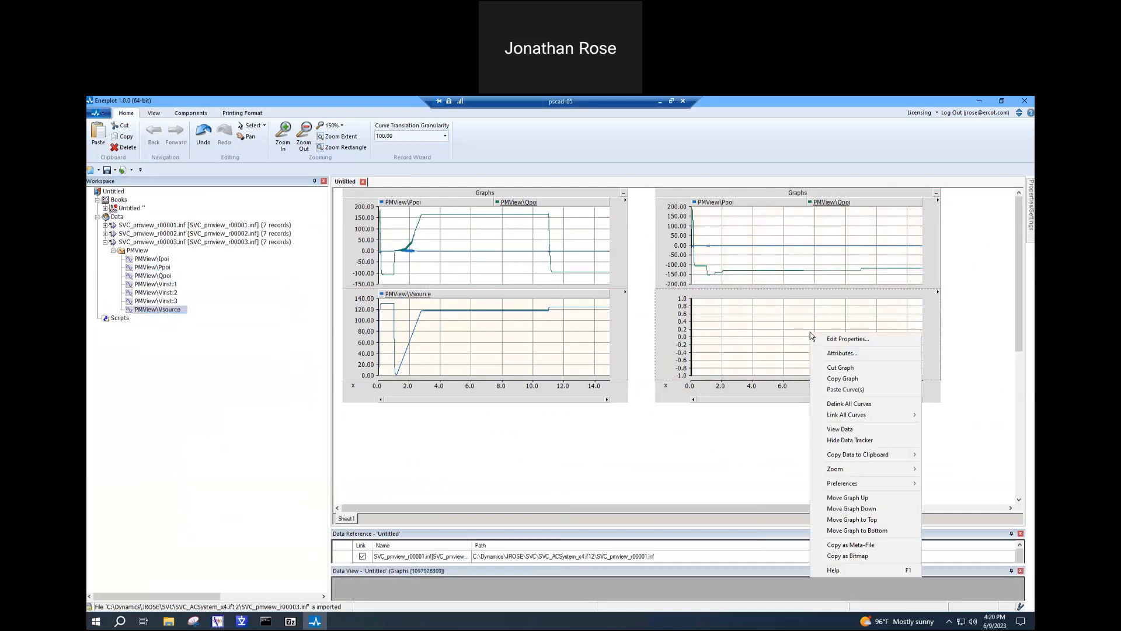
{"action": "left_click", "coordinate": [843, 389]}
{"action": "left_click", "coordinate": [798, 346]}
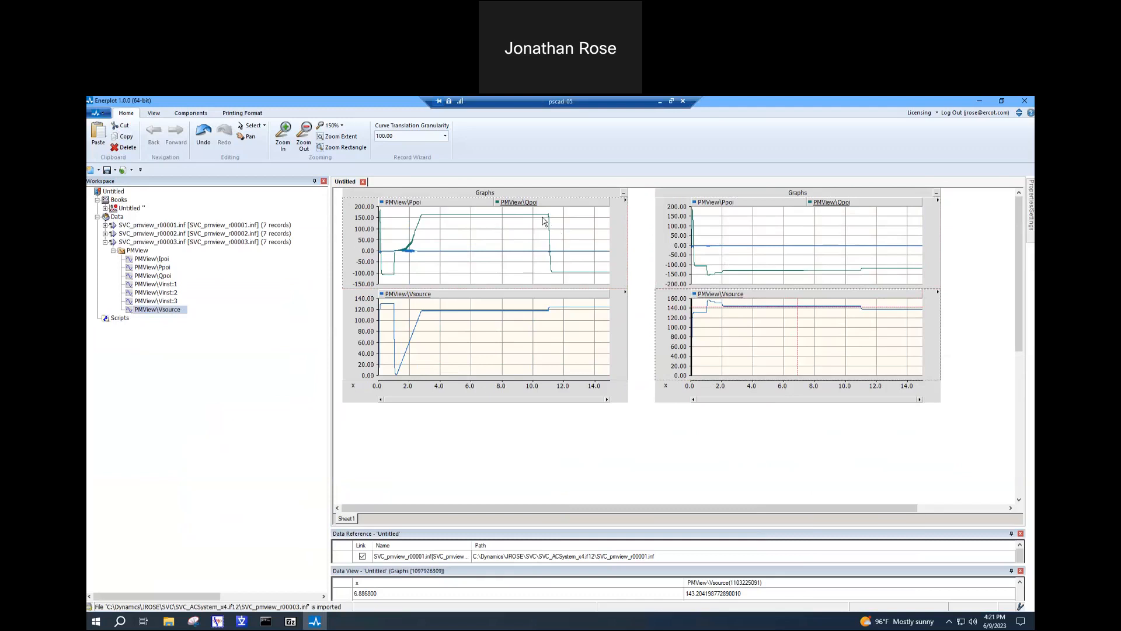
- Toggle the Qpoi curve's visibility off and back on in the first frame's upper graph to identify its trace
{"action": "mouse_move", "coordinate": [500, 206]}
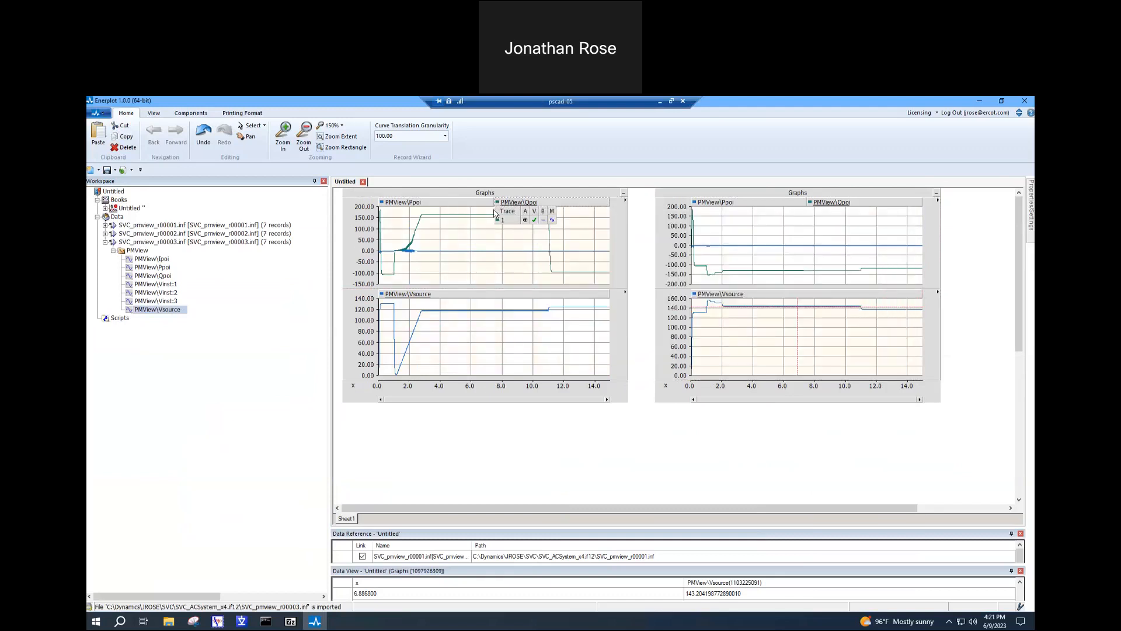
{"action": "left_click", "coordinate": [534, 220]}
{"action": "left_click", "coordinate": [535, 220]}
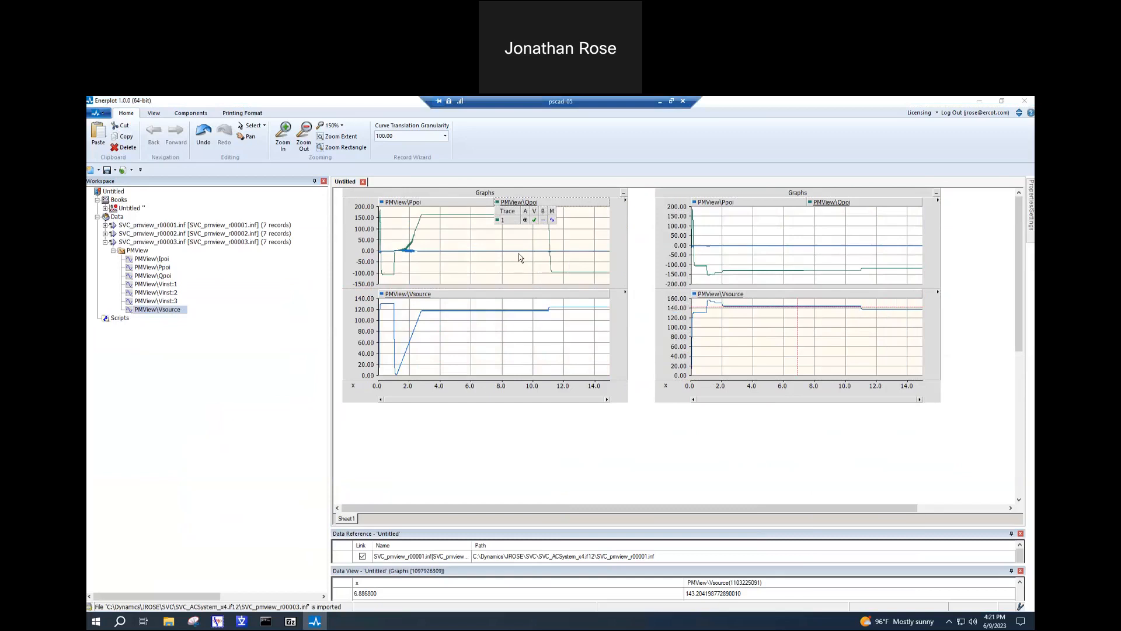
{"action": "left_click", "coordinate": [490, 235]}
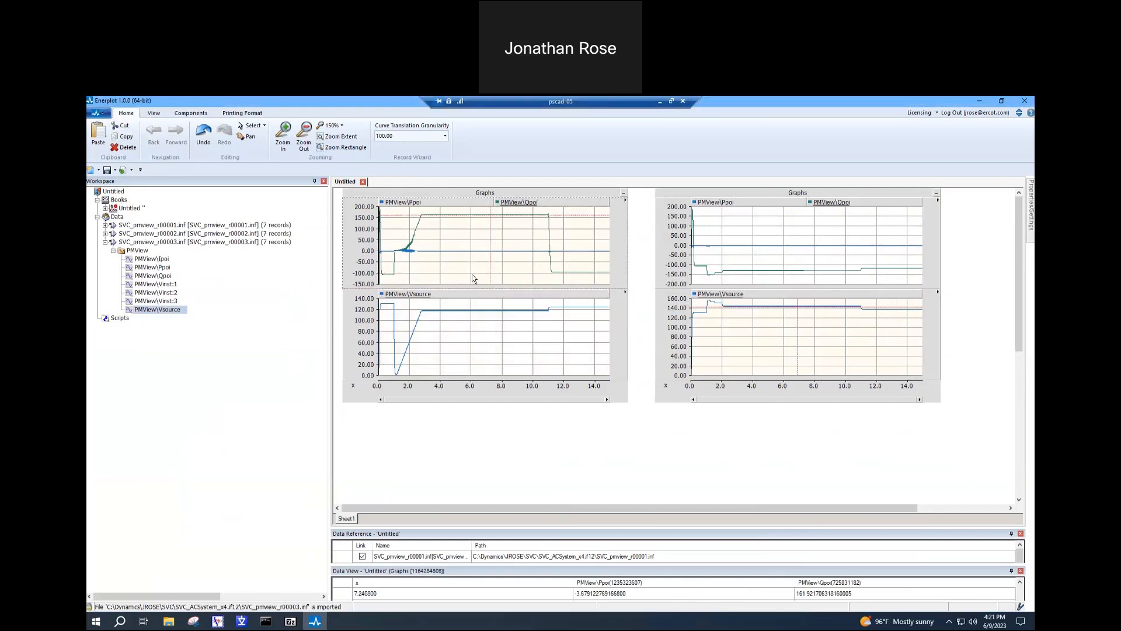
{"action": "left_click", "coordinate": [812, 410]}
{"action": "left_click", "coordinate": [535, 348]}
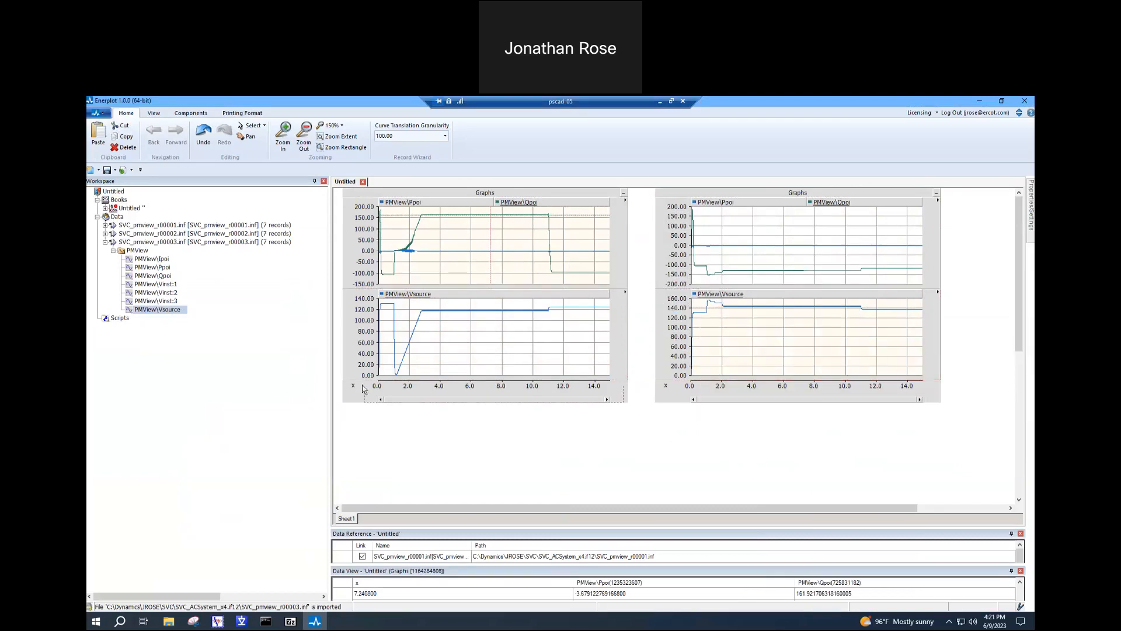
- Collapse the record list of SVC_pmview_r00003.inf in the workspace data
{"action": "left_click", "coordinate": [106, 242]}
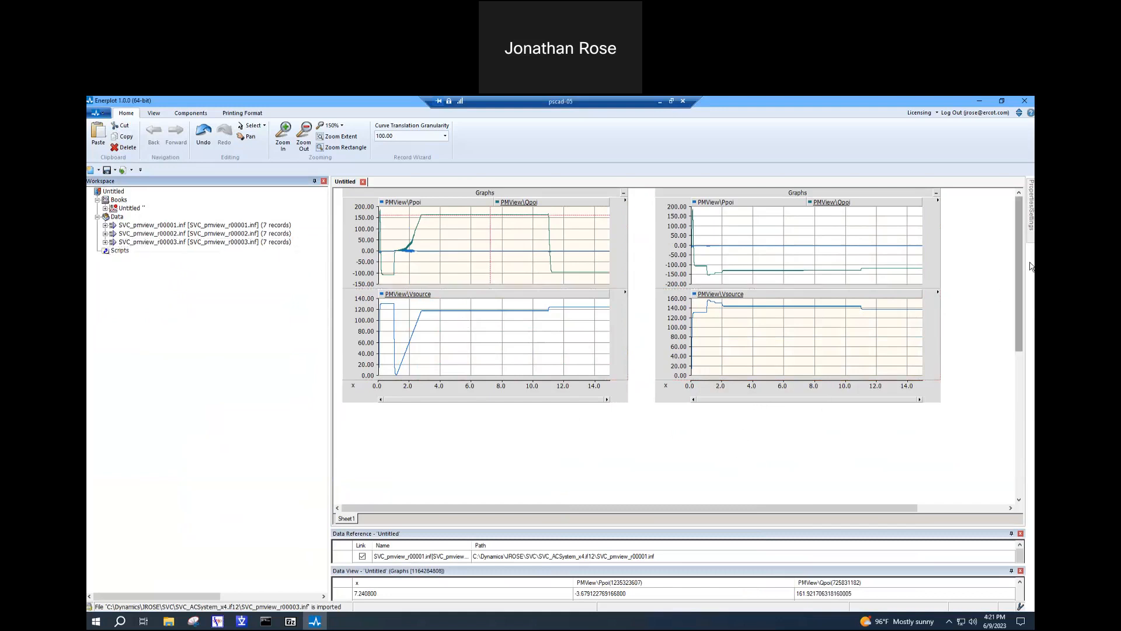
{"action": "left_click_drag", "start_coordinate": [1016, 346], "coordinate": [1010, 188]}
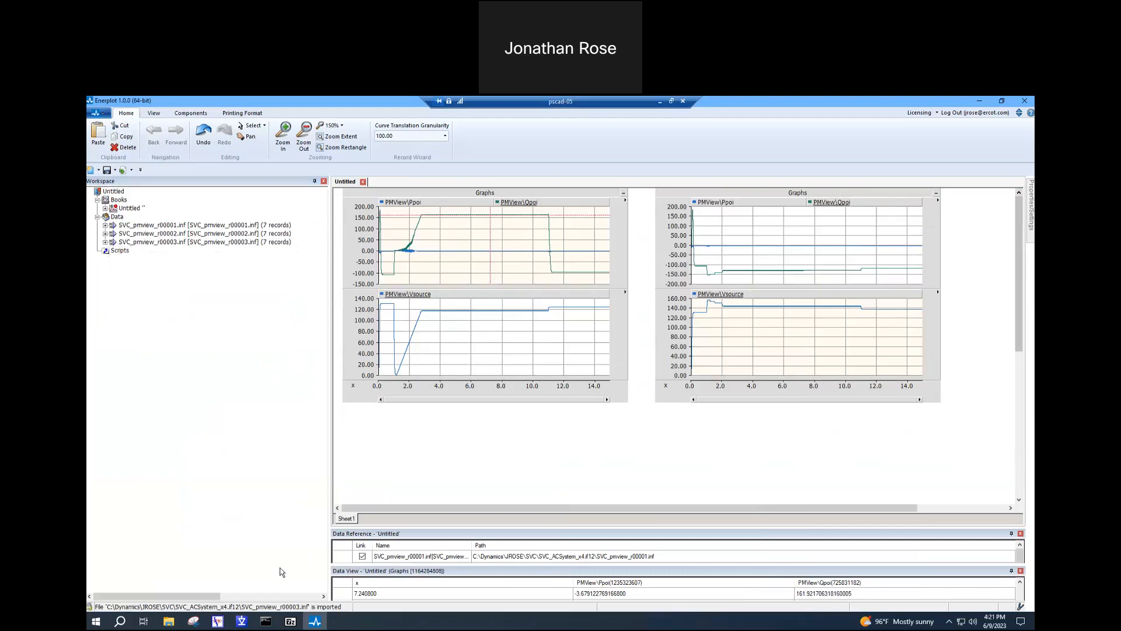
{"action": "mouse_move", "coordinate": [266, 621]}
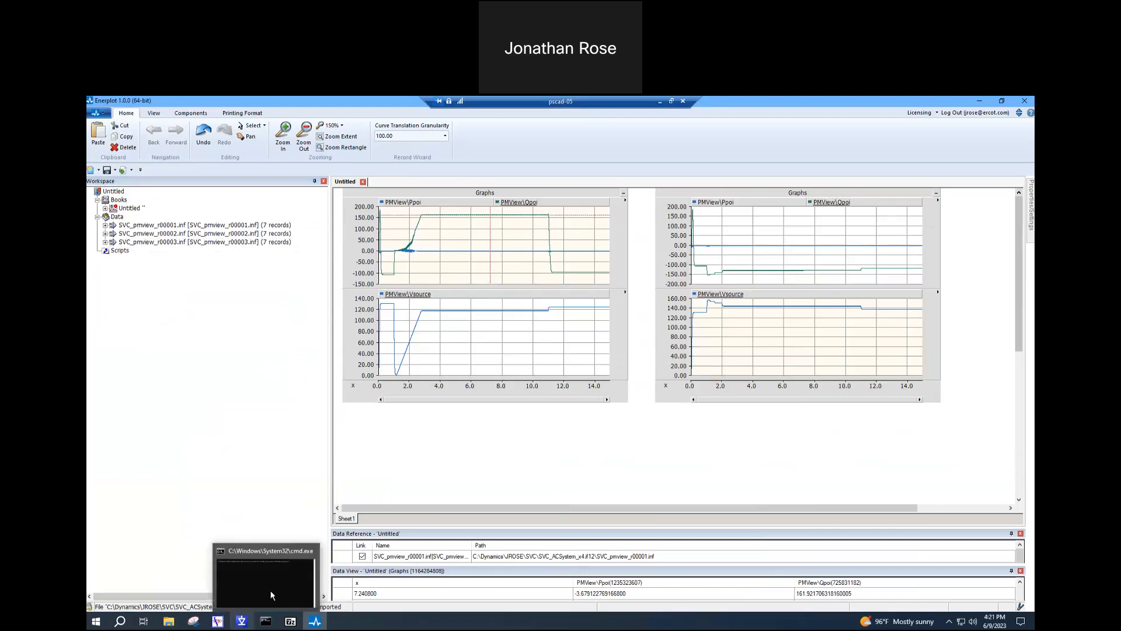